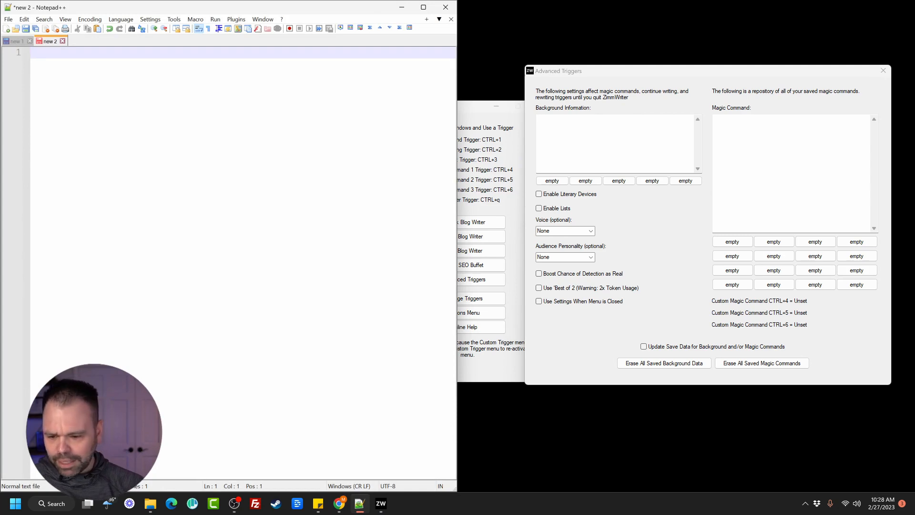
- Switch to Chrome and copy the hero bullet list, from Free Quotes to the 5 Star Rated line, into the blank Notepad++ document
{"action": "left_click", "coordinate": [339, 503]}
{"action": "left_click", "coordinate": [629, 12]}
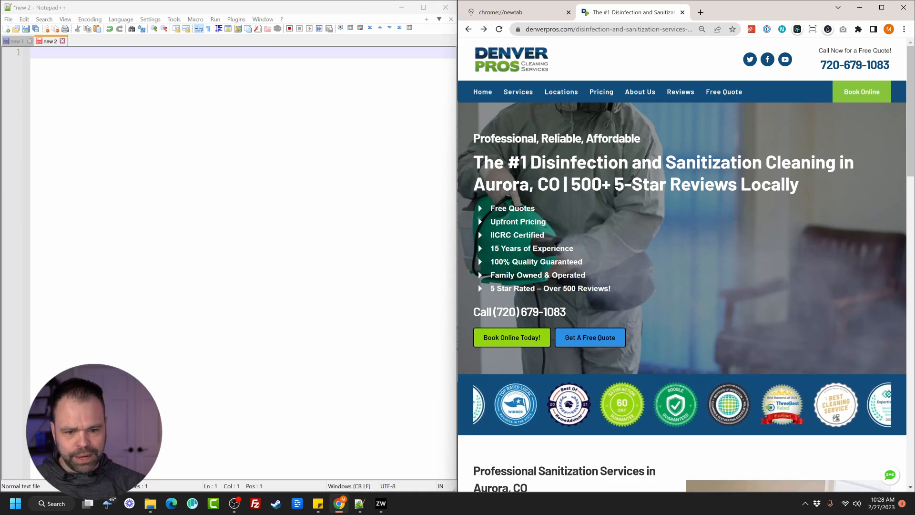
{"action": "left_click_drag", "start_coordinate": [612, 289], "coordinate": [502, 208]}
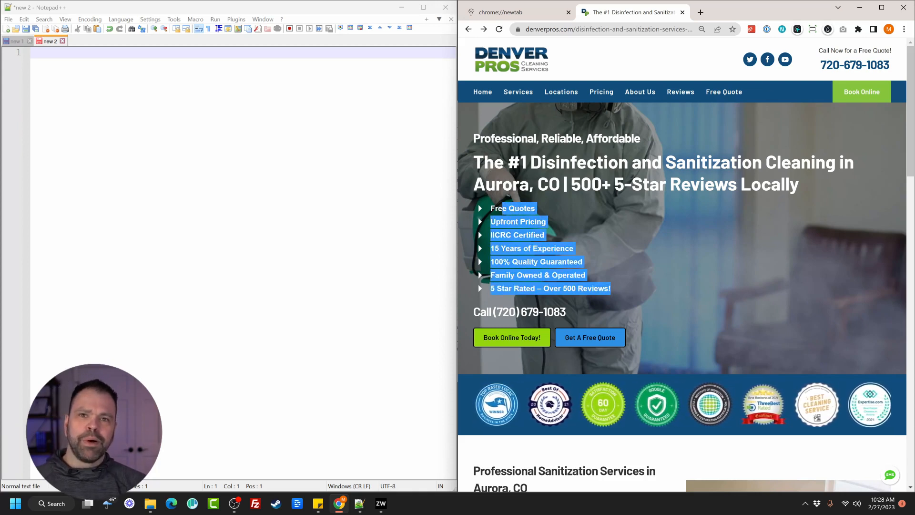
{"action": "mouse_move", "coordinate": [518, 93]}
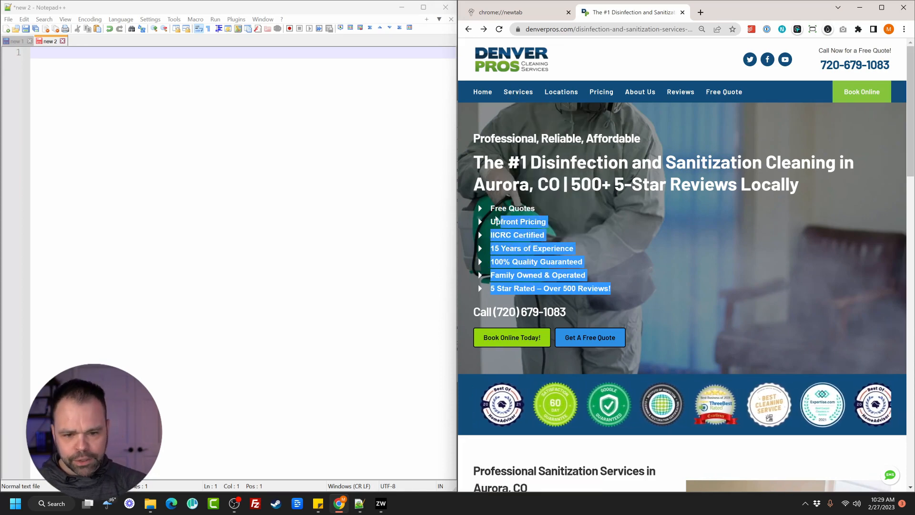
{"action": "key", "text": "alt+Tab"}
{"action": "type", "text": "Free Quotes Upfront Pricing IICRC Certified  15 Years of Experience  100% Quality Guaranteed Family Owned & Operated 5 Star Rated – Over 500 Reviews!"}
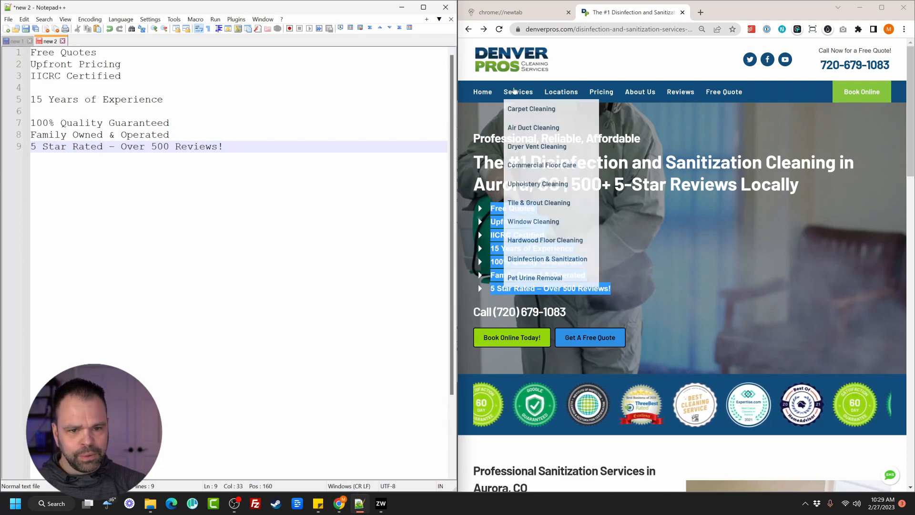
- Open the Denver Pros About Us page and copy the three Our Story paragraphs into the Notepad++ notes below the bullet list
{"action": "mouse_move", "coordinate": [563, 93]}
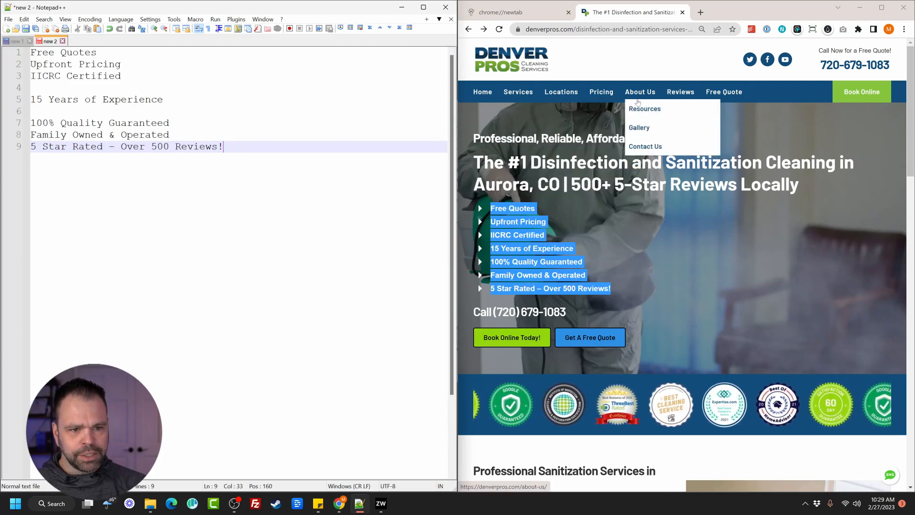
{"action": "left_click", "coordinate": [641, 92]}
{"action": "scroll", "coordinate": [668, 263], "scroll_direction": "down", "scroll_amount": 3}
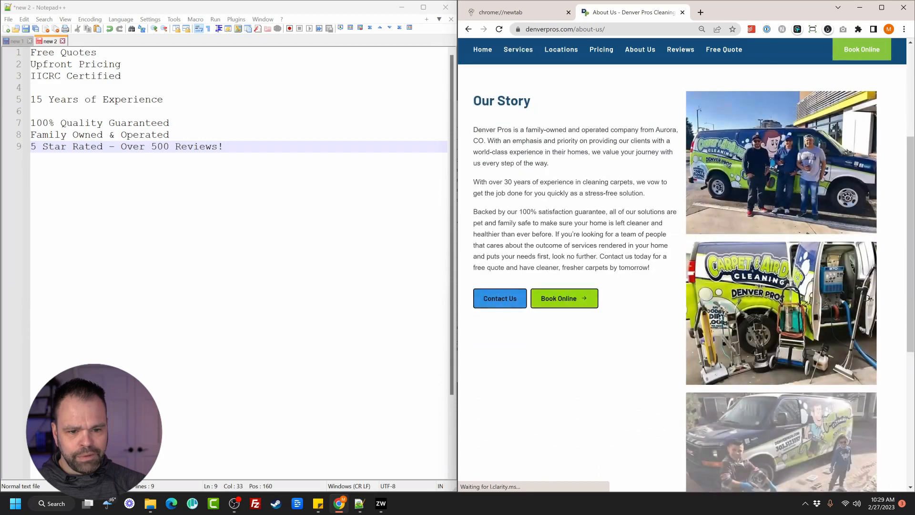
{"action": "left_click_drag", "start_coordinate": [653, 268], "coordinate": [475, 129]}
{"action": "key", "text": "alt+Tab"}
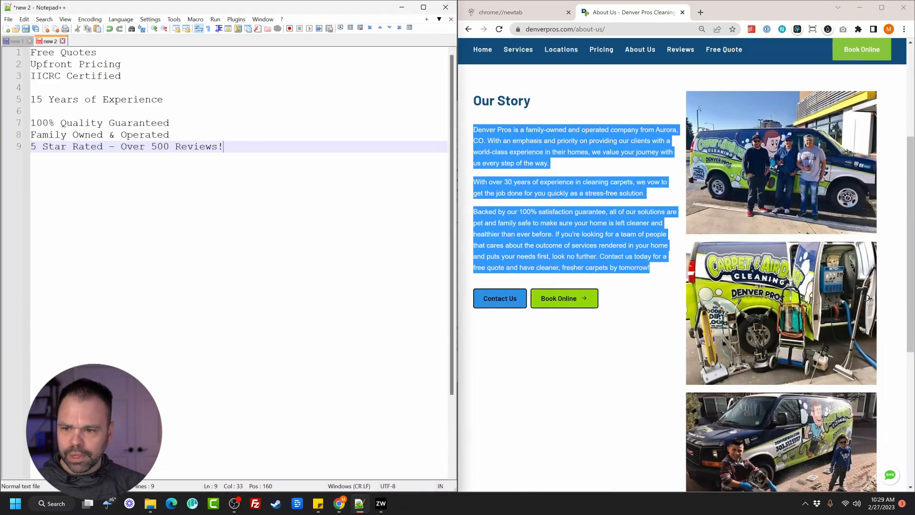
{"action": "key", "text": "Return"}
{"action": "key", "text": "Return"}
{"action": "type", "text": "Denver Pros is a family-owned and operated company from Aurora, CO. With an emphasis and priority on providing our clients with a world-class experience in their homes, we value your journey with us every step of the way.  With over 30 years of experience in cleaning carpets, we vow to get the job done for you quickly as a stress-free solution.  Backed by our 100% satisfaction guarantee, all of our solutions are pet and family safe to make sure your home is left cleaner and healthier than ever before. If you’re looking for a team of people that cares about the outcome of services rendered in your home and puts your needs first, look no further. Contact us today for a free quote and have cleaner, fresher carpets by tomorrow!"}
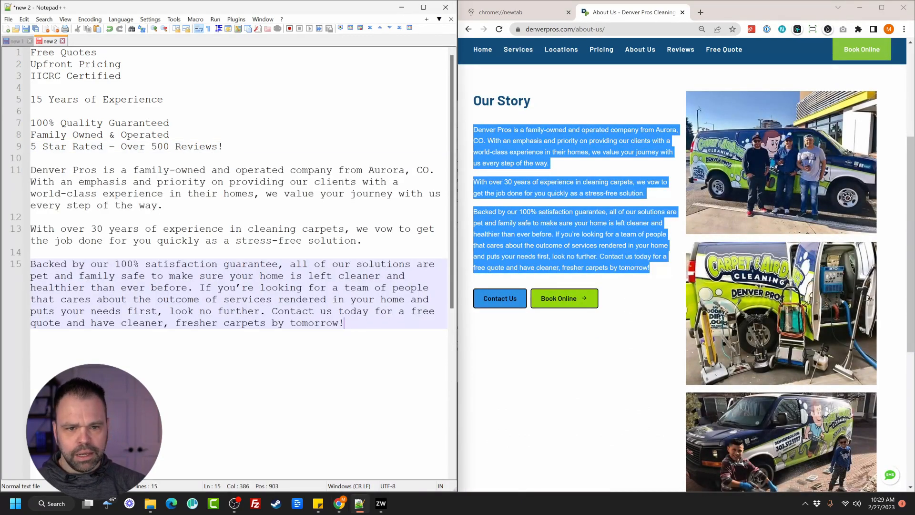
- Add below the notes the instruction "Write a facebook post about this company and the services that they offer in regards to carpet cleaning."
{"action": "key", "text": "Return"}
{"action": "key", "text": "Return"}
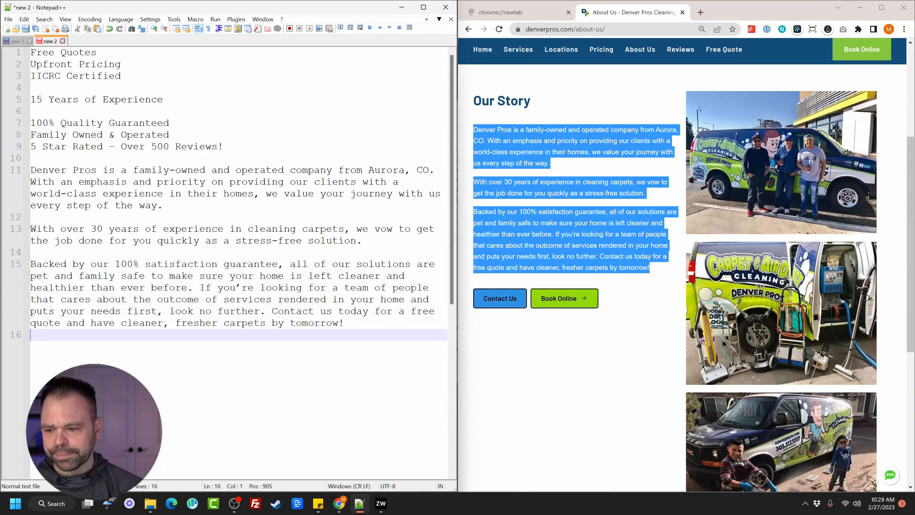
{"action": "type", "text": "Write a facebo"}
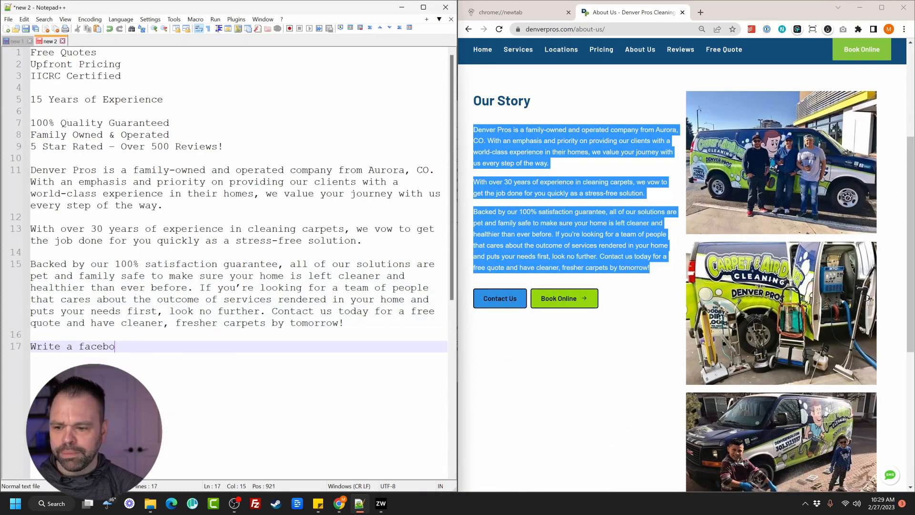
{"action": "type", "text": "ok post about this compan"}
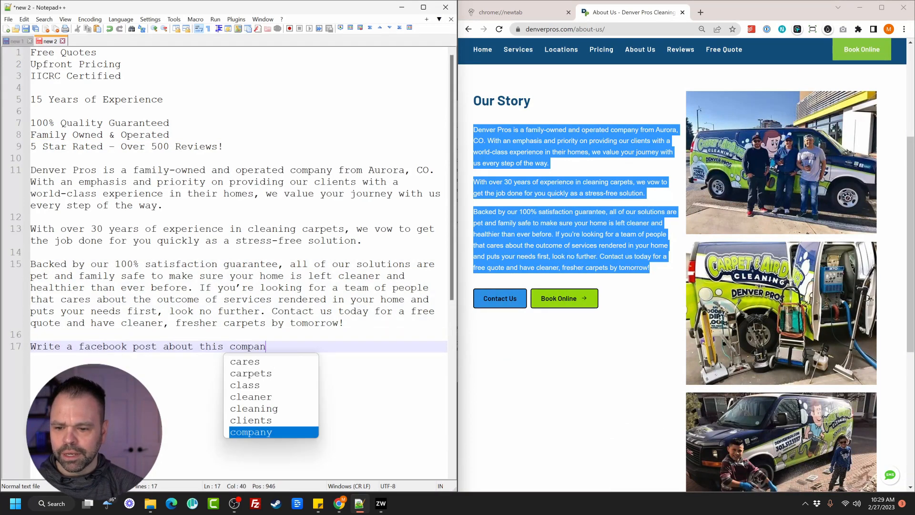
{"action": "type", "text": "y and the services "}
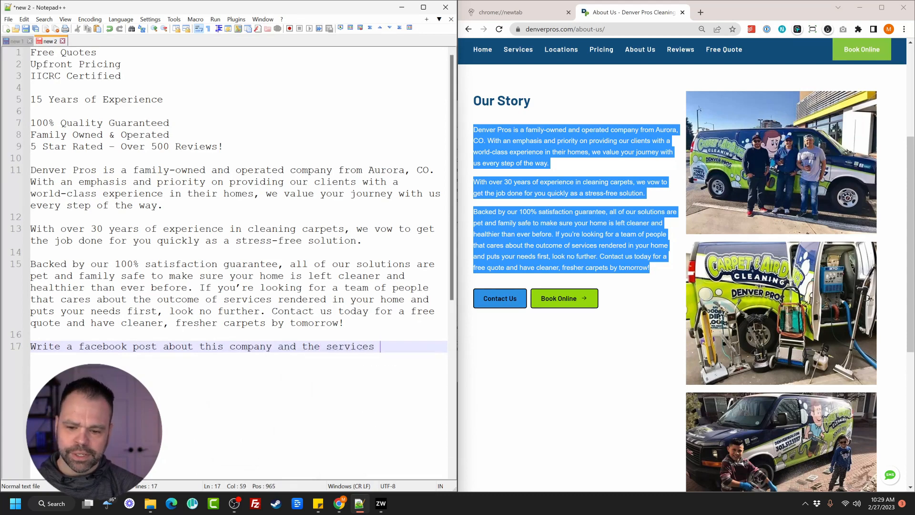
{"action": "type", "text": "that they offer in rega"}
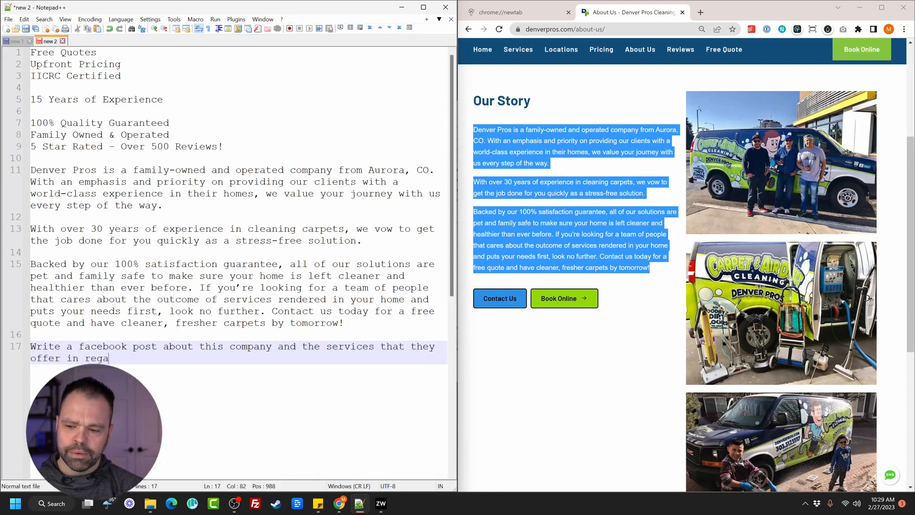
{"action": "type", "text": "rds to carpet cleaning."}
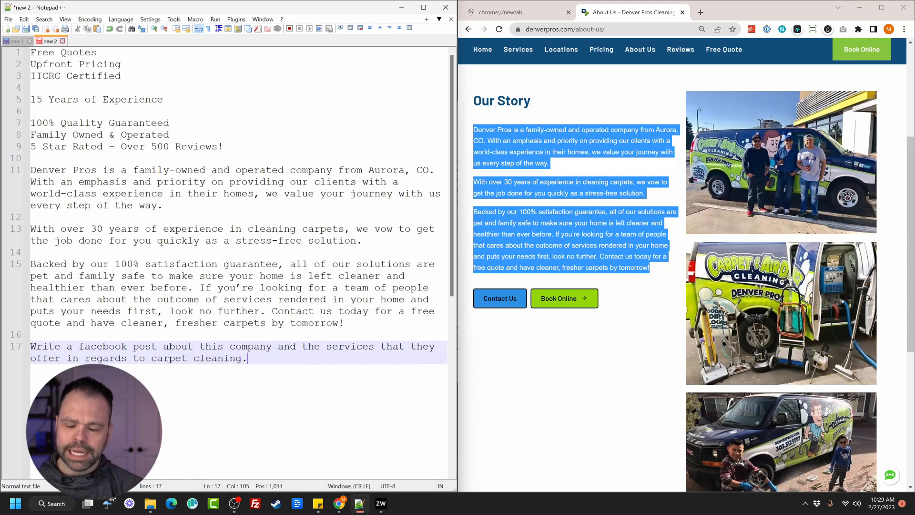
- Run ZimmWriter's magic command on the entire text, including the company notes and the Facebook post instruction
{"action": "left_click_drag", "start_coordinate": [248, 359], "coordinate": [31, 64]}
{"action": "left_click_drag", "start_coordinate": [248, 359], "coordinate": [31, 52]}
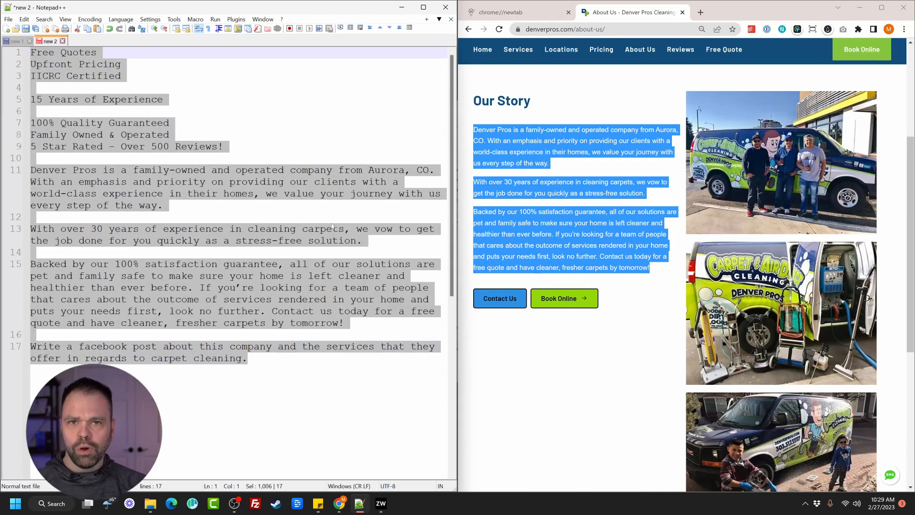
{"action": "key", "text": "alt+1"}
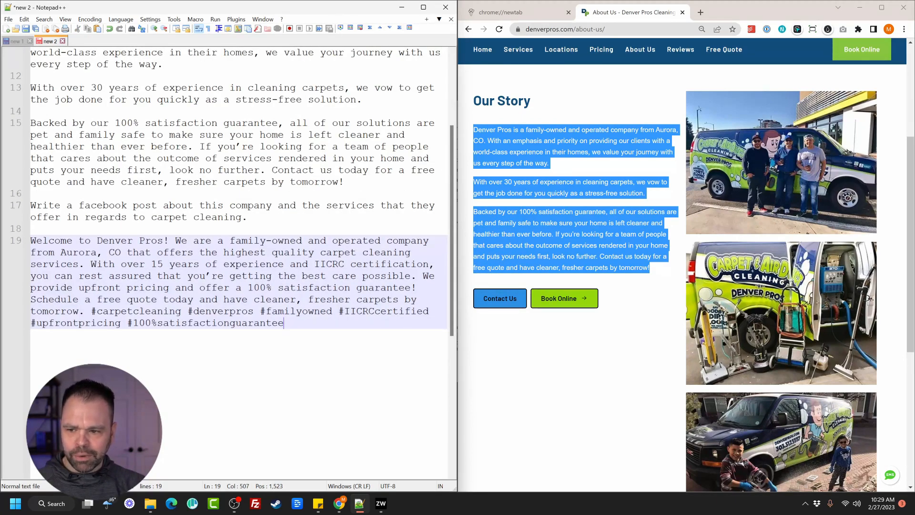
- Review the generated Facebook post against the company notes and the instruction above it
{"action": "left_click_drag", "start_coordinate": [284, 323], "coordinate": [31, 241]}
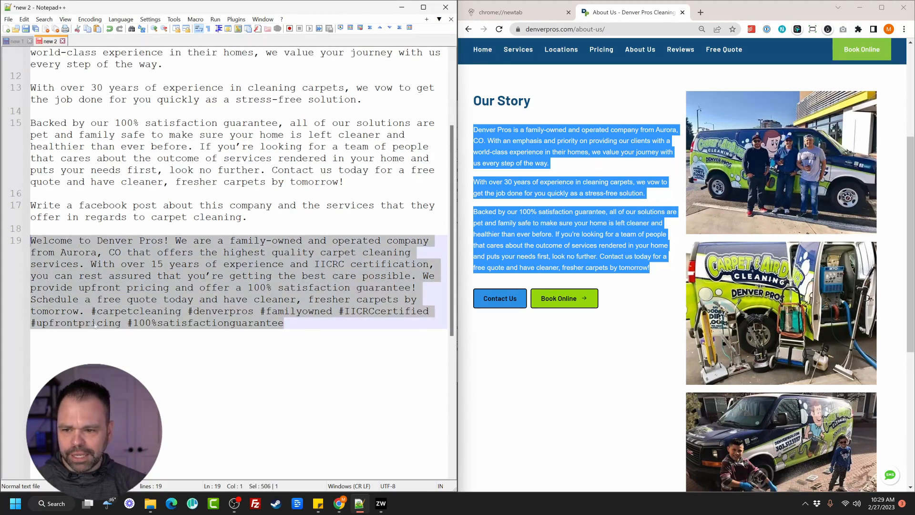
{"action": "scroll", "coordinate": [190, 286], "scroll_direction": "up", "scroll_amount": 4}
{"action": "left_click", "coordinate": [249, 358]}
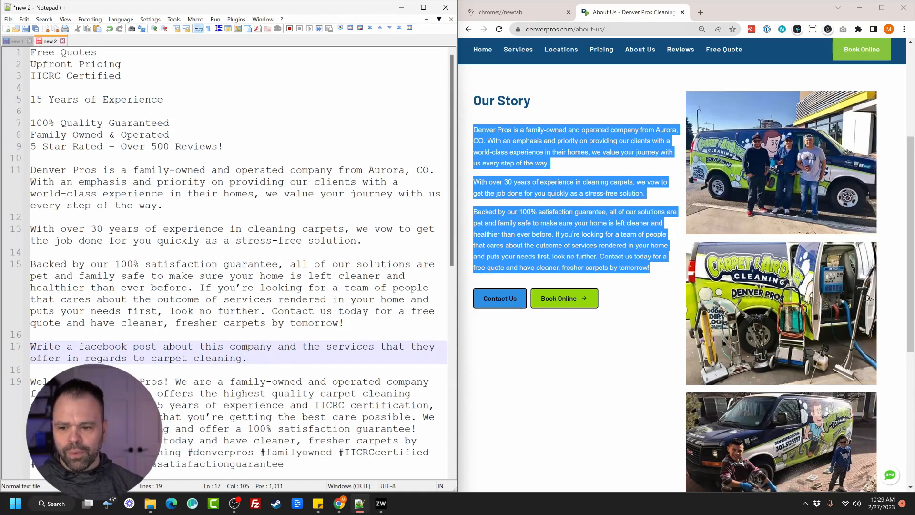
{"action": "scroll", "coordinate": [239, 262], "scroll_direction": "down", "scroll_amount": 2}
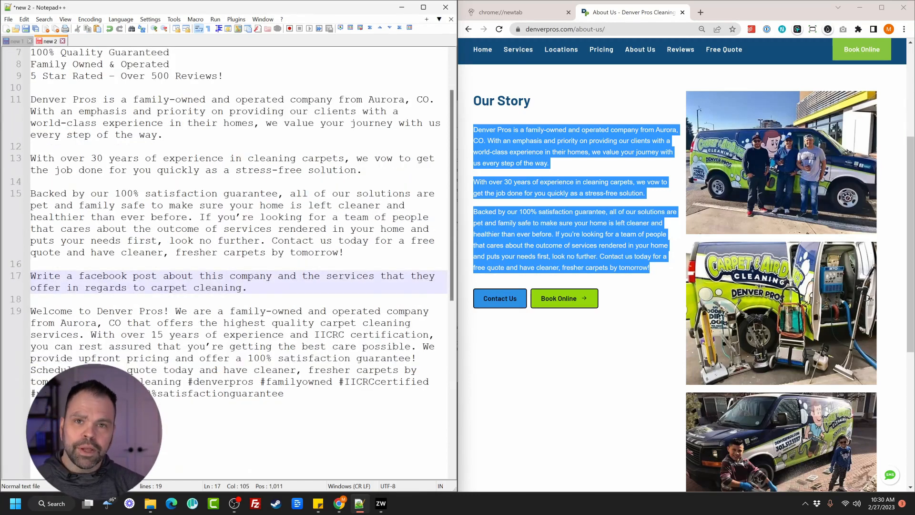
{"action": "left_click_drag", "start_coordinate": [285, 394], "coordinate": [31, 311]}
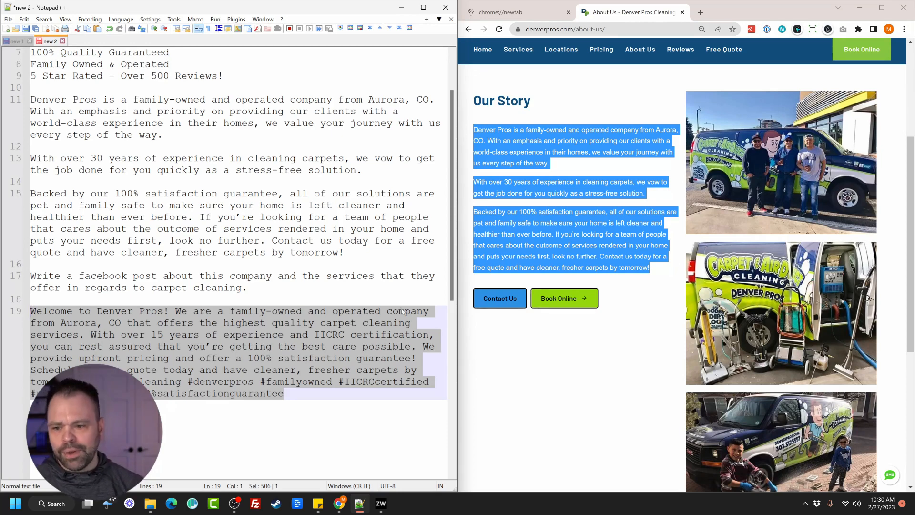
- Copy the company notes and the Facebook post instruction into Background Information in ZimmWriter's Advanced Triggers window
{"action": "scroll", "coordinate": [683, 265], "scroll_direction": "up", "scroll_amount": 4}
{"action": "left_click", "coordinate": [357, 252]}
{"action": "left_click_drag", "start_coordinate": [249, 288], "coordinate": [30, 50]}
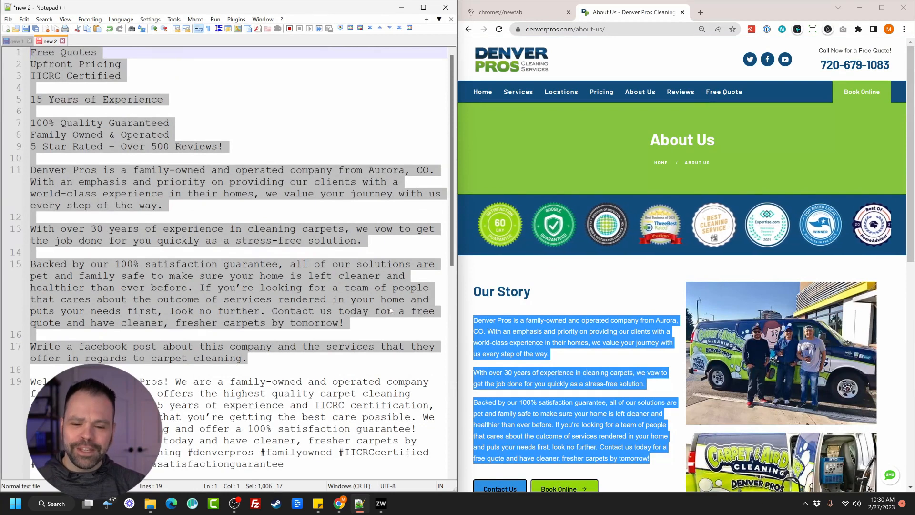
{"action": "mouse_move", "coordinate": [381, 503]}
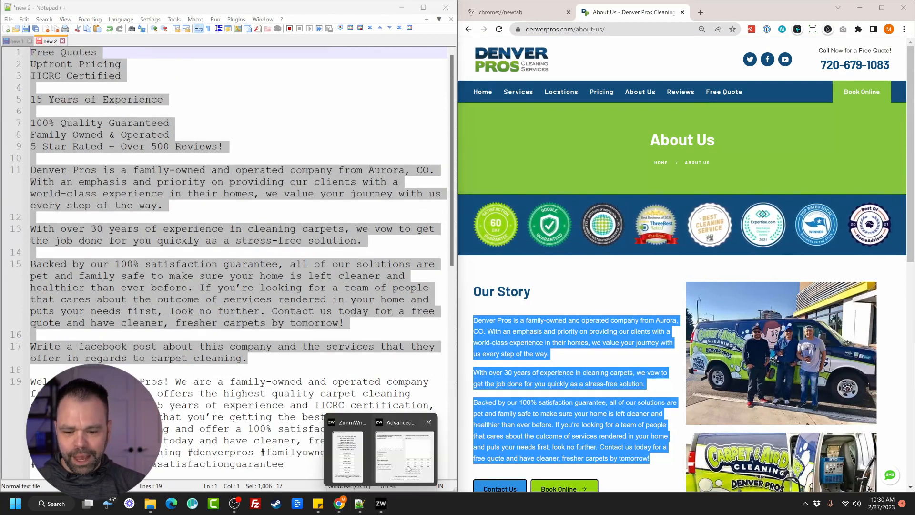
{"action": "left_click", "coordinate": [410, 455]}
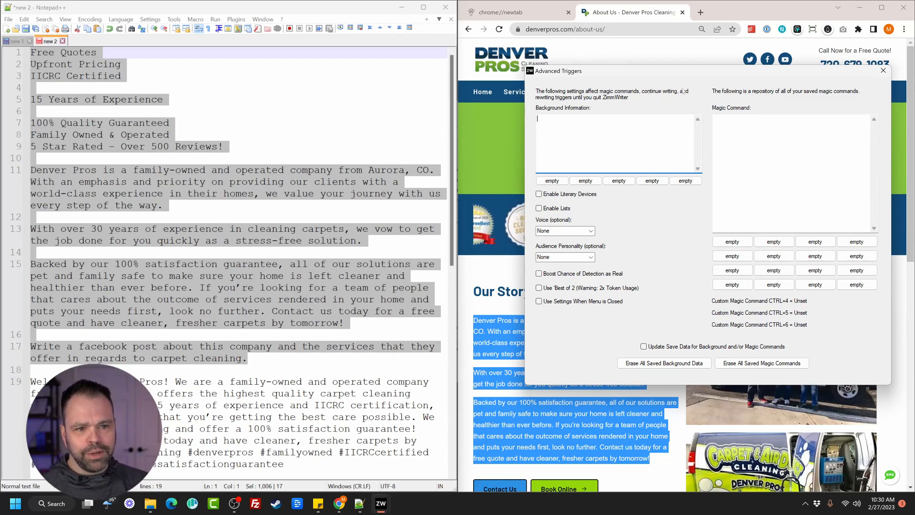
{"action": "left_click_drag", "start_coordinate": [249, 359], "coordinate": [30, 51]}
{"action": "key", "text": "ctrl+c"}
{"action": "left_click", "coordinate": [611, 143]}
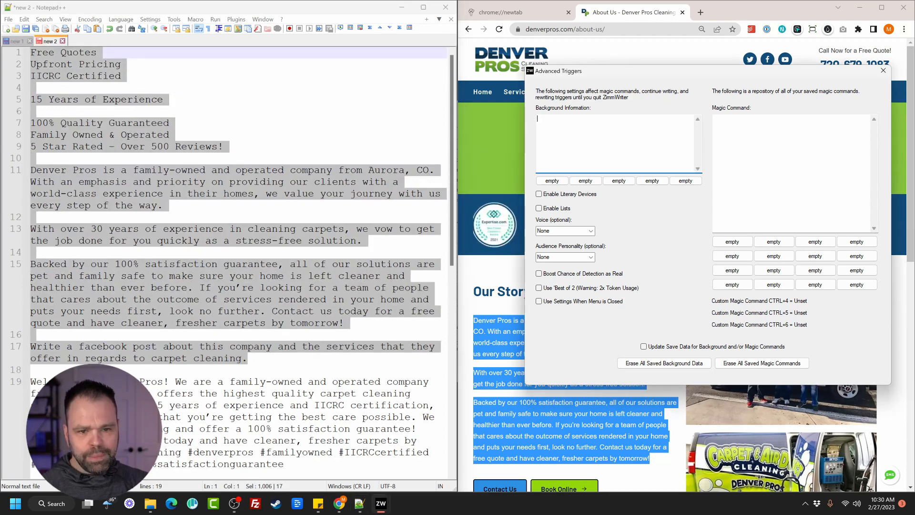
{"action": "key", "text": "ctrl+v"}
{"action": "scroll", "coordinate": [614, 143], "scroll_direction": "up", "scroll_amount": 6}
{"action": "scroll", "coordinate": [614, 143], "scroll_direction": "down", "scroll_amount": 6}
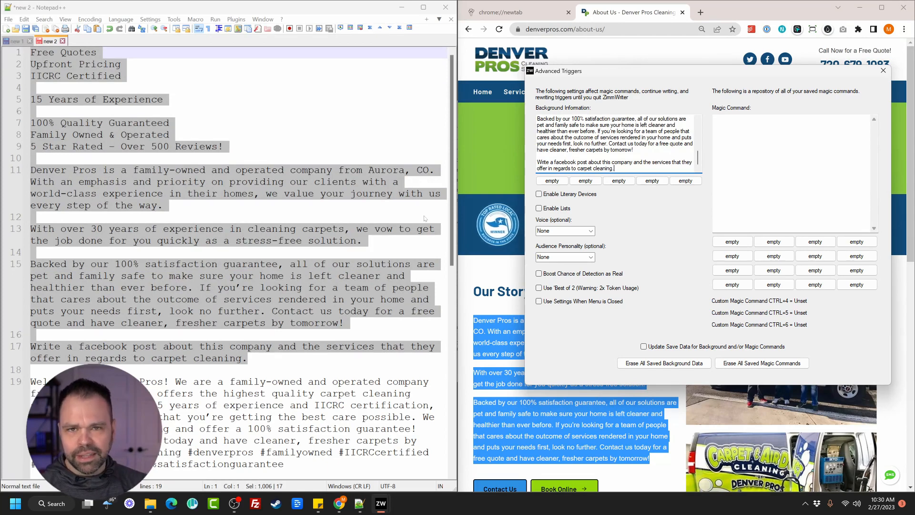
- Delete the company notes and the generated post from the document, keeping only the Facebook post instruction
{"action": "left_click", "coordinate": [253, 358]}
{"action": "left_click_drag", "start_coordinate": [344, 323], "coordinate": [30, 52]}
{"action": "key", "text": "Delete"}
{"action": "key", "text": "Delete"}
{"action": "key", "text": "Delete"}
{"action": "key", "text": "End"}
{"action": "key", "text": "ctrl+shift+End"}
{"action": "key", "text": "Delete"}
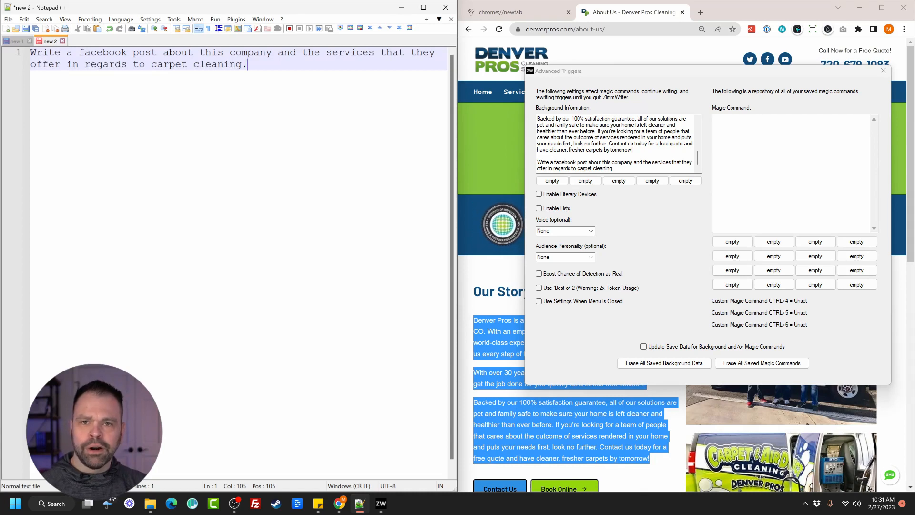
- Run the magic command on the Facebook post instruction alone with the Advanced Triggers window open, then check the background text
{"action": "key", "text": "ctrl+a"}
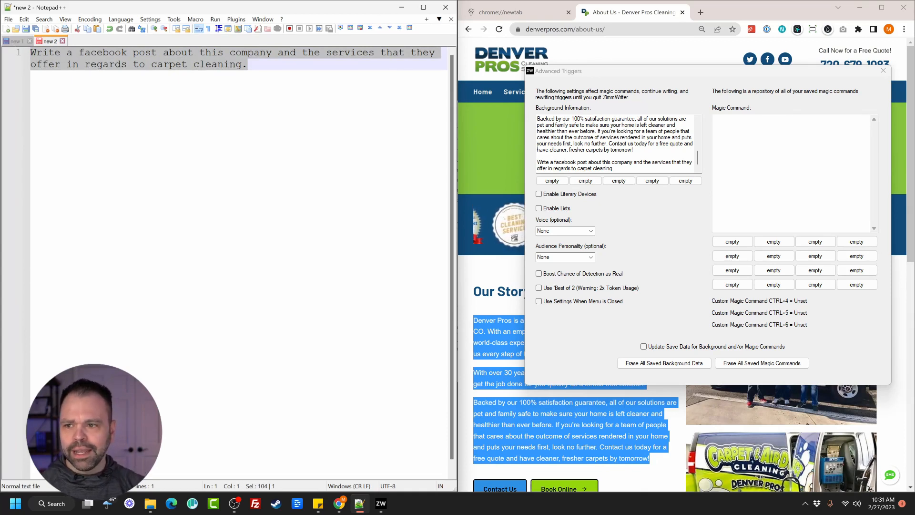
{"action": "left_click", "coordinate": [305, 138]}
{"action": "key", "text": "ctrl+a"}
{"action": "key", "text": "ctrl+1"}
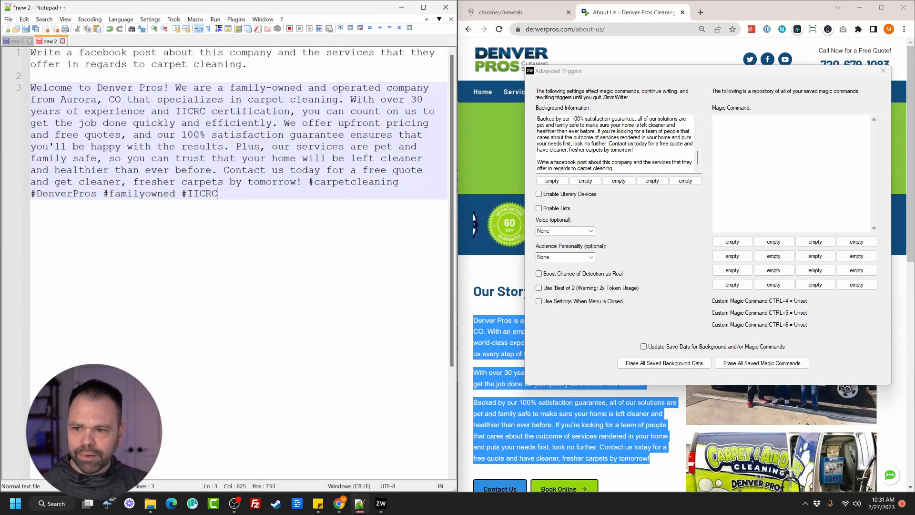
{"action": "scroll", "coordinate": [614, 143], "scroll_direction": "up", "scroll_amount": 5}
{"action": "scroll", "coordinate": [615, 143], "scroll_direction": "down", "scroll_amount": 5}
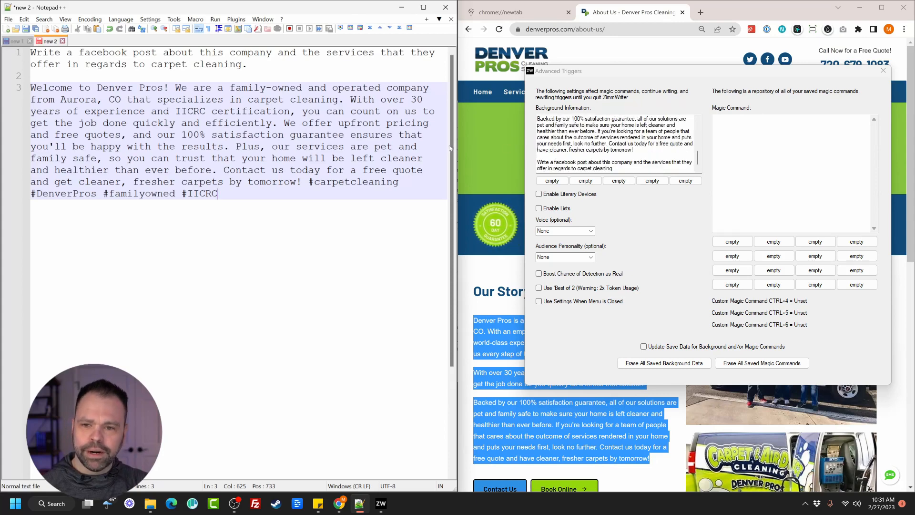
- Close Advanced Triggers and replace the generated post by rerunning the magic command on the Facebook post instruction
{"action": "left_click", "coordinate": [883, 70]}
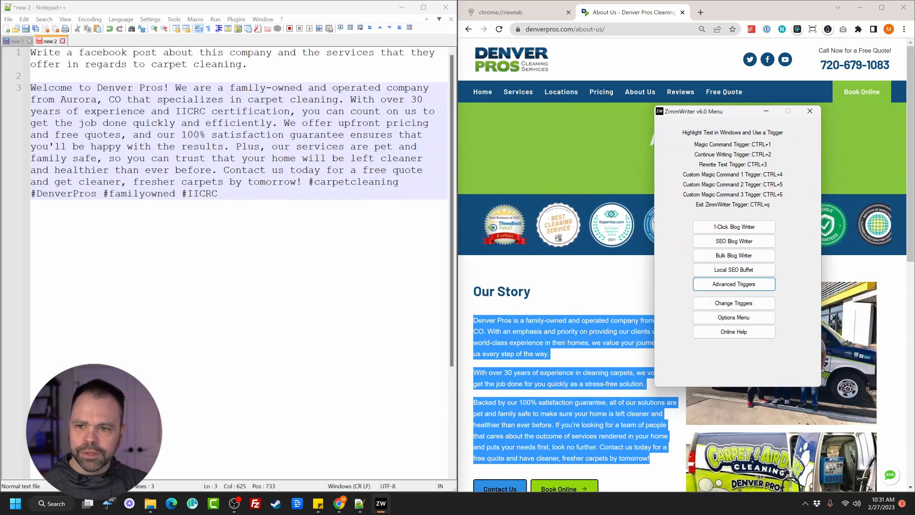
{"action": "left_click_drag", "start_coordinate": [250, 65], "coordinate": [267, 205]}
{"action": "key", "text": "BackSpace"}
{"action": "key", "text": "ctrl+a"}
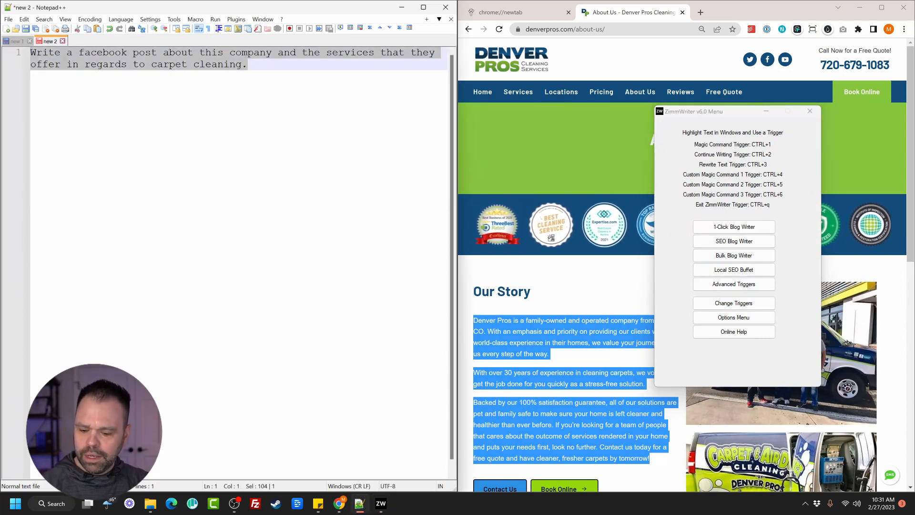
{"action": "key", "text": "ctrl+1"}
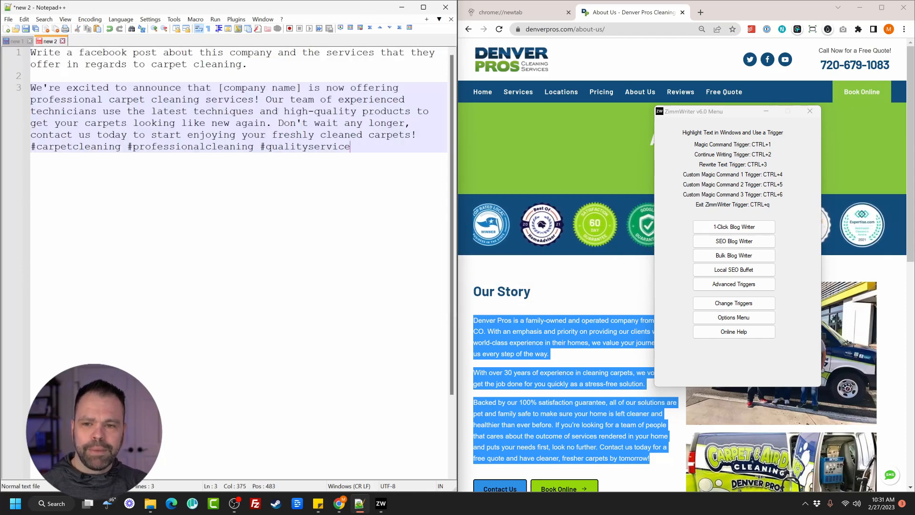
- Enable Use Settings When Menu is Closed in Advanced Triggers and close the window
{"action": "left_click", "coordinate": [746, 284]}
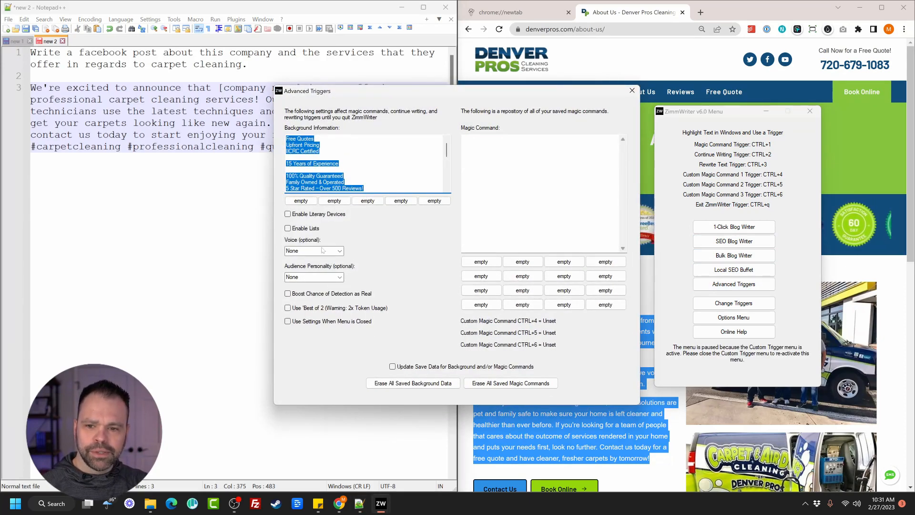
{"action": "left_click", "coordinate": [318, 321]}
{"action": "left_click", "coordinate": [632, 91]}
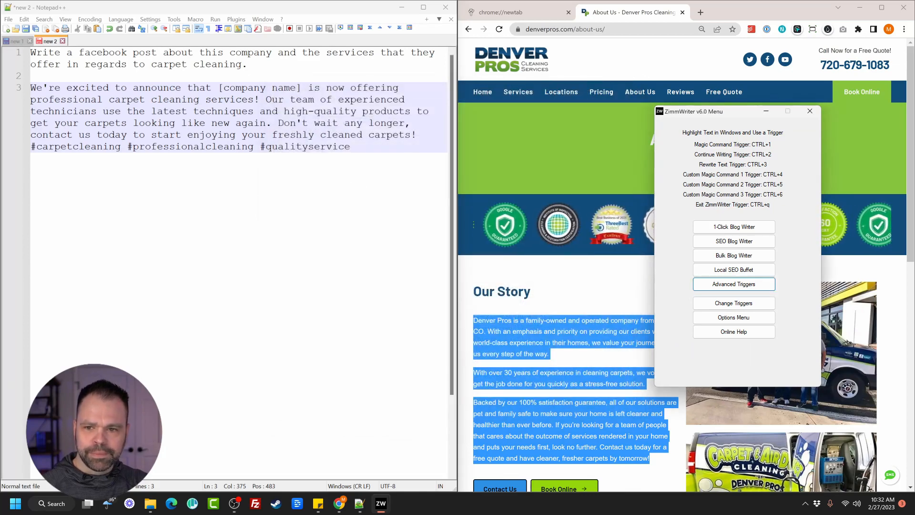
- Delete the generic carpet cleaning post and generate a new one from the Facebook post instruction with the magic command
{"action": "left_click_drag", "start_coordinate": [248, 64], "coordinate": [353, 148]}
{"action": "key", "text": "BackSpace"}
{"action": "left_click_drag", "start_coordinate": [247, 65], "coordinate": [30, 53]}
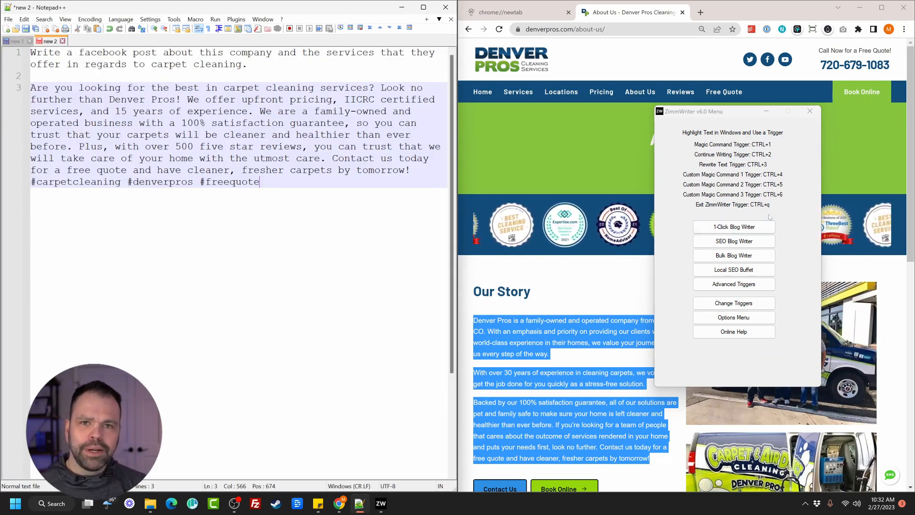
- Bring the ZimmWriter menu back, open Advanced Triggers, and clear the background information
{"action": "left_click", "coordinate": [766, 110]}
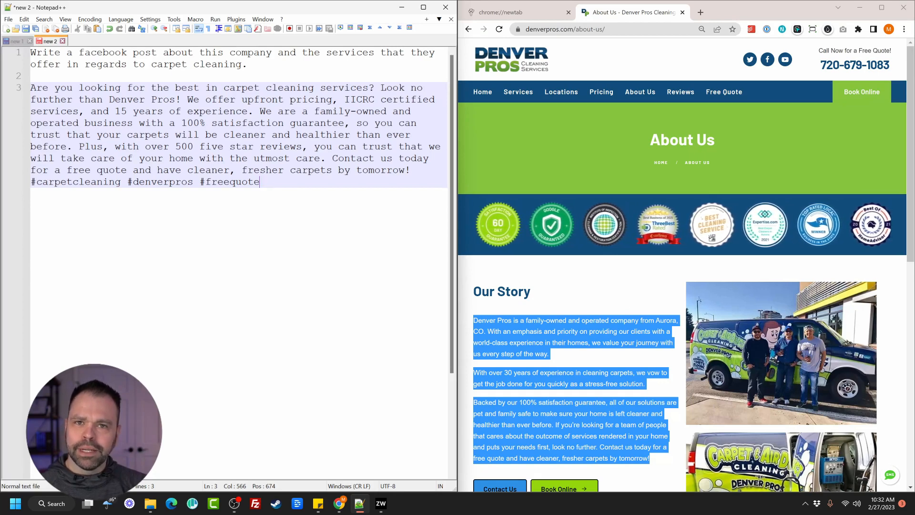
{"action": "left_click", "coordinate": [381, 503]}
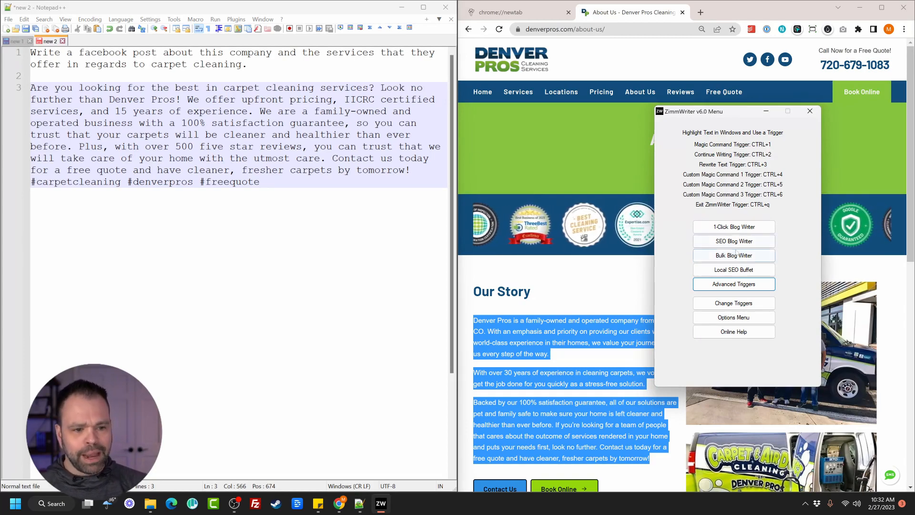
{"action": "left_click", "coordinate": [744, 285]}
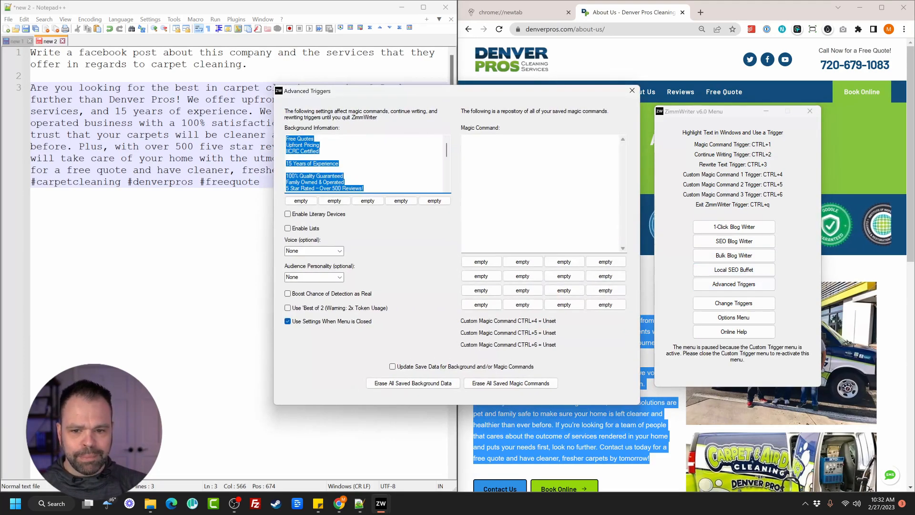
{"action": "key", "text": "Delete"}
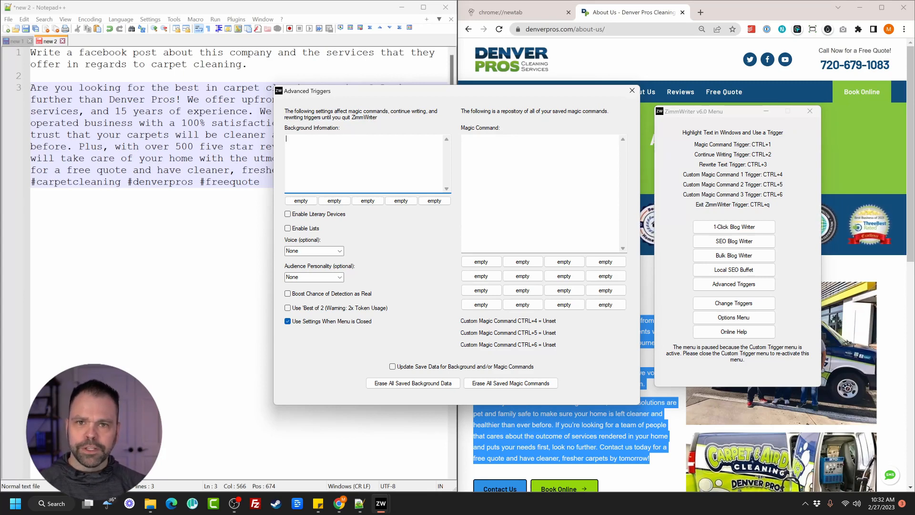
{"action": "left_click_drag", "start_coordinate": [398, 90], "coordinate": [582, 83]}
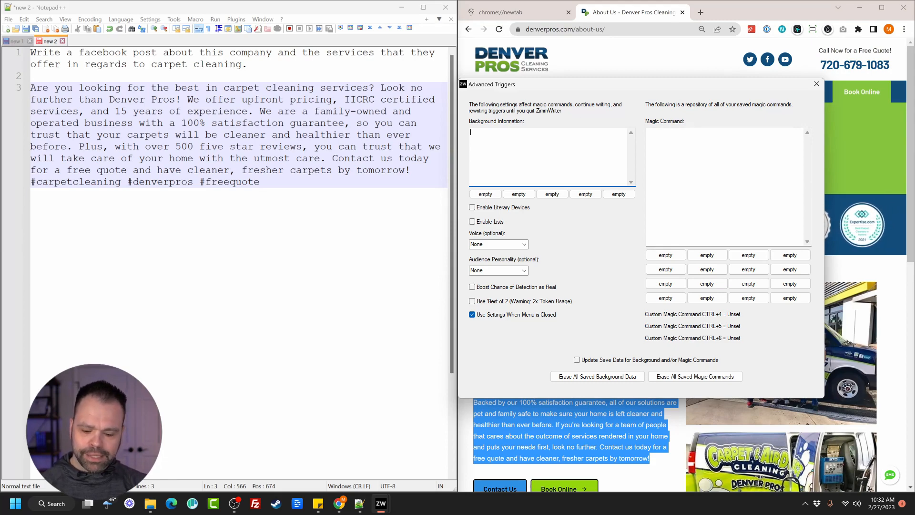
- Restore the Denver Pros background text and save it to the first empty background slot as DPros
{"action": "type", "text": "Backed by our 100% satisfaction guarantee, all of our solutions are pet and family safe to make sure your home is left cleaner and healthier than ever before. If you're looking for a team of people that cares about the outcome of services rendered in your home and puts your needs first, look no further. Contact us today for a free quote and have cleaner, fresher carpets by tomorrow!  Write a facebook post about this company and the services that they offer in regards to carpet cleaning."}
{"action": "scroll", "coordinate": [548, 156], "scroll_direction": "up", "scroll_amount": 5}
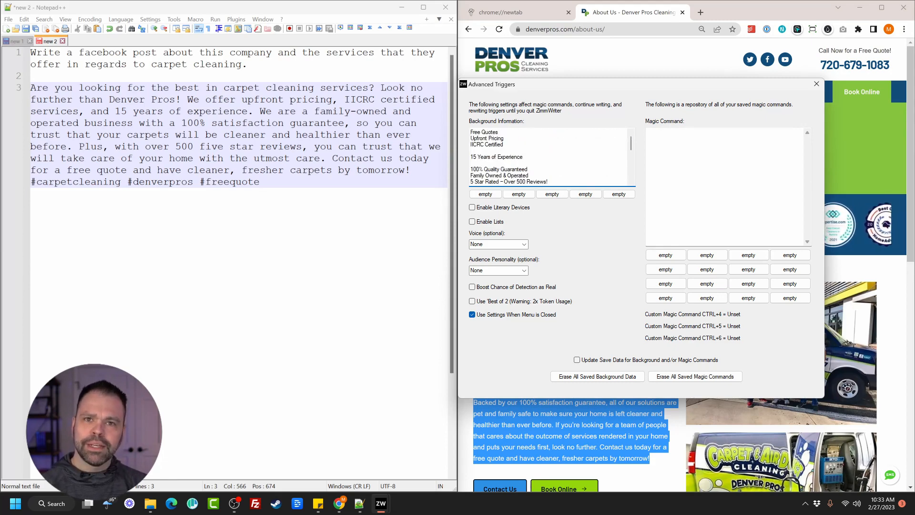
{"action": "left_click", "coordinate": [484, 195]}
{"action": "left_click_drag", "start_coordinate": [451, 191], "coordinate": [557, 204]}
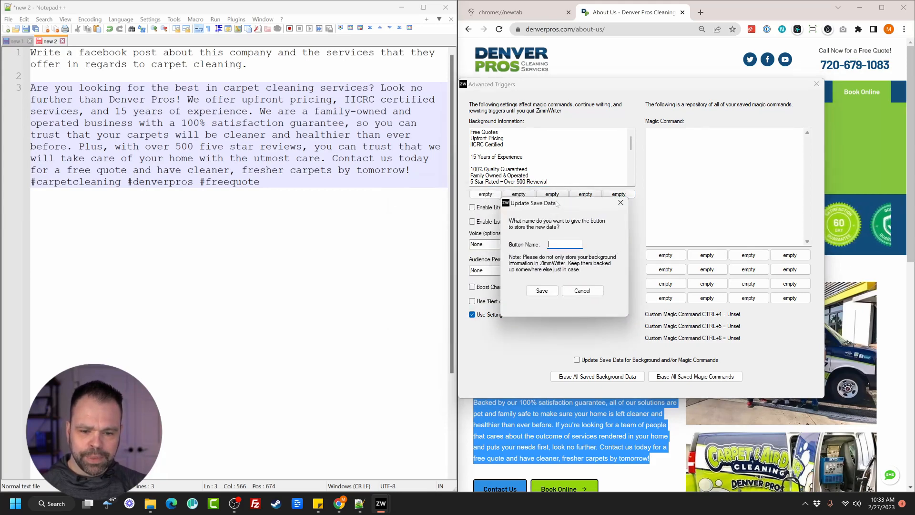
{"action": "type", "text": "Den"}
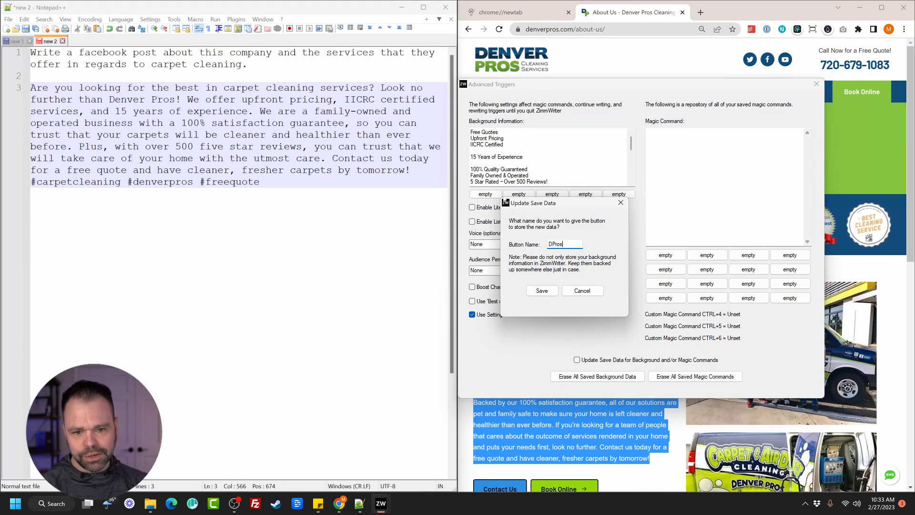
{"action": "left_click", "coordinate": [542, 291]}
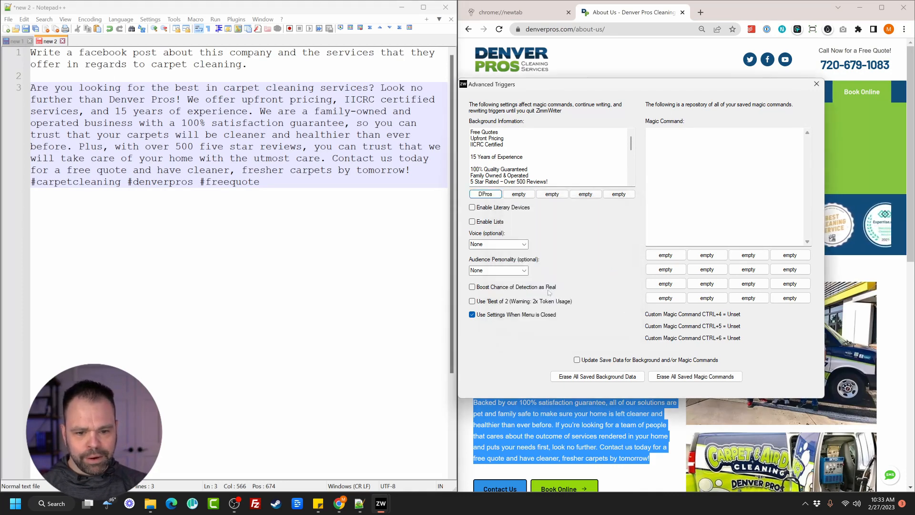
- Clear the background information, reload it from the DPros slot to check the saved text, and close Advanced Triggers
{"action": "left_click", "coordinate": [530, 175]}
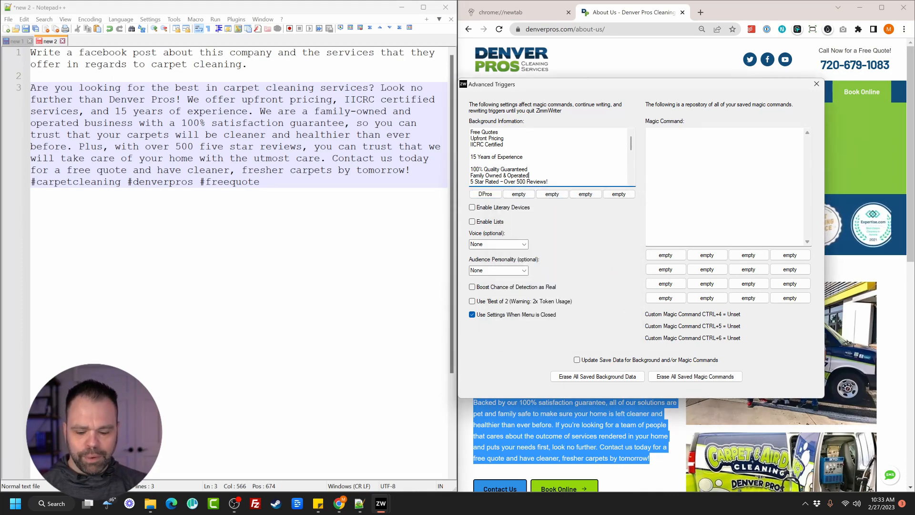
{"action": "key", "text": "ctrl+a"}
{"action": "key", "text": "BackSpace"}
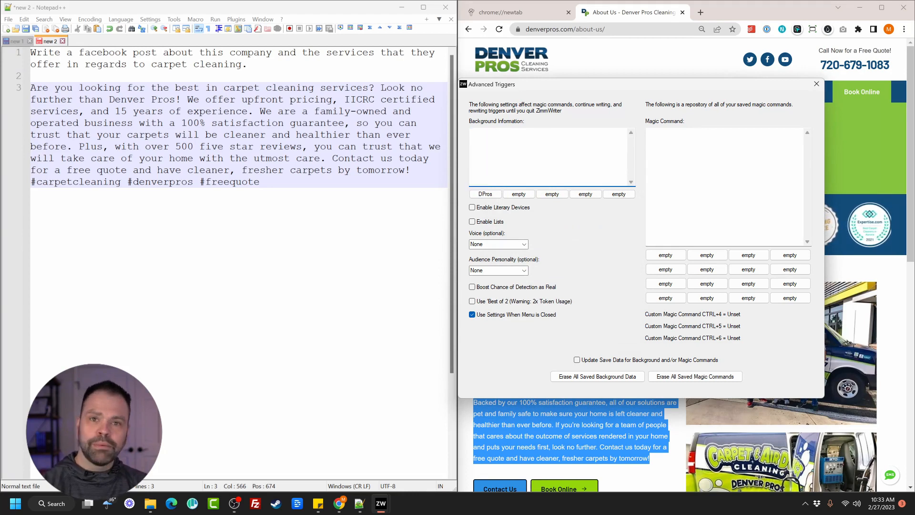
{"action": "left_click", "coordinate": [493, 194]}
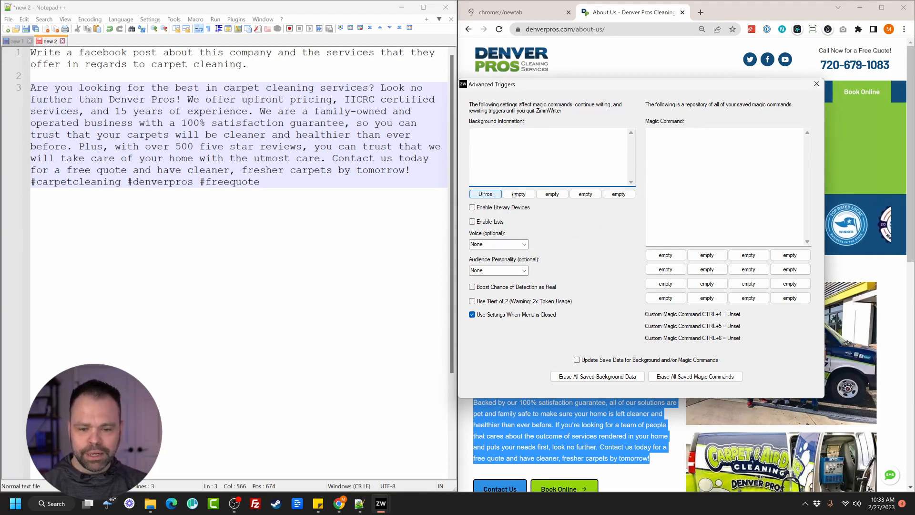
{"action": "left_click", "coordinate": [486, 195]}
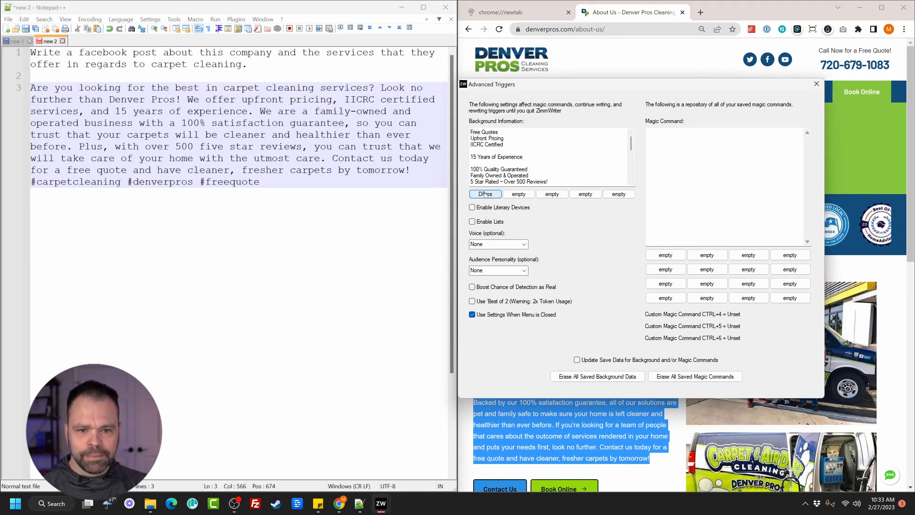
{"action": "scroll", "coordinate": [539, 163], "scroll_direction": "down", "scroll_amount": 6}
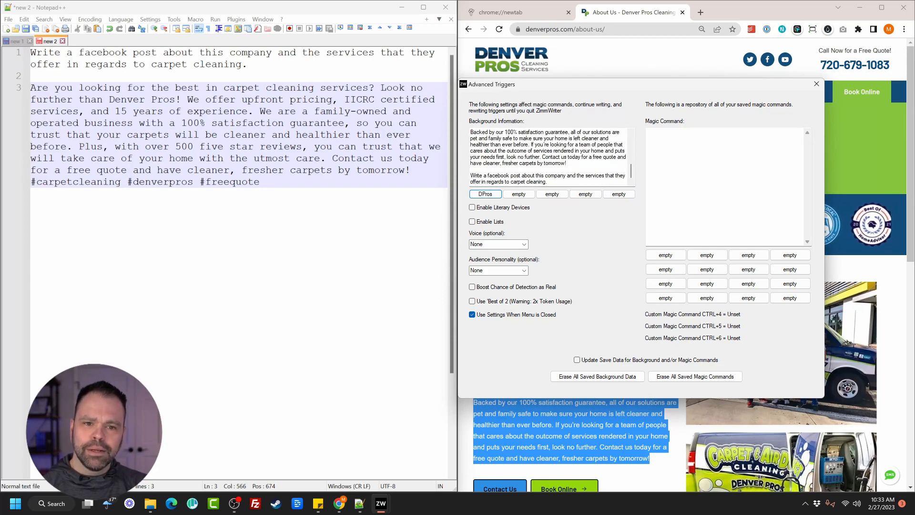
{"action": "scroll", "coordinate": [548, 157], "scroll_direction": "up", "scroll_amount": 3}
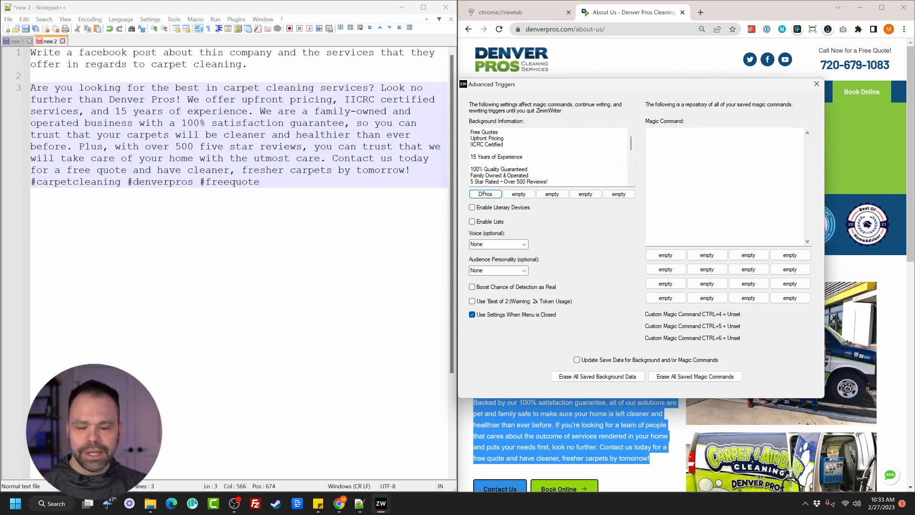
{"action": "left_click", "coordinate": [472, 151]}
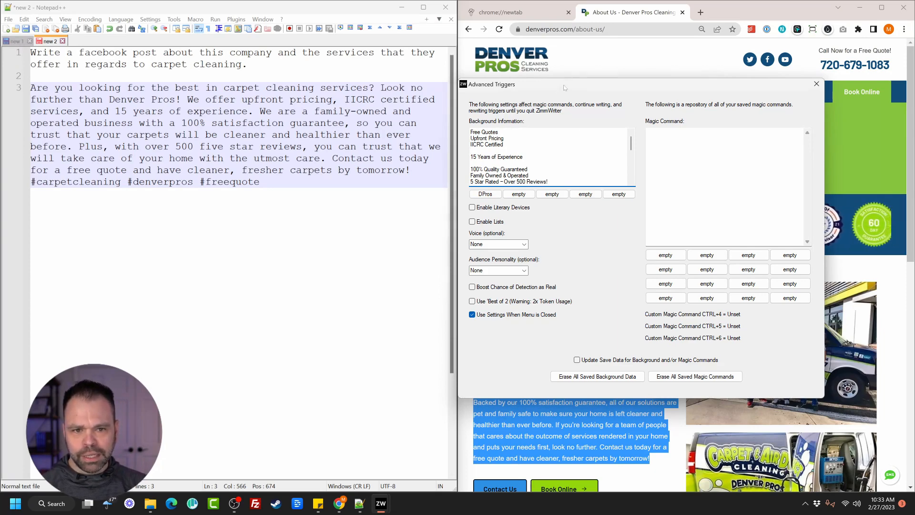
{"action": "left_click_drag", "start_coordinate": [561, 89], "coordinate": [601, 89]}
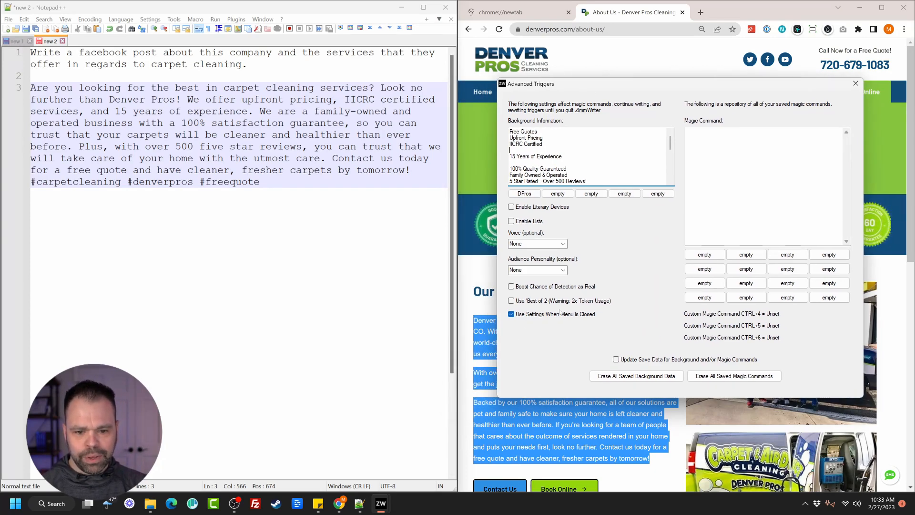
{"action": "left_click", "coordinate": [855, 83]}
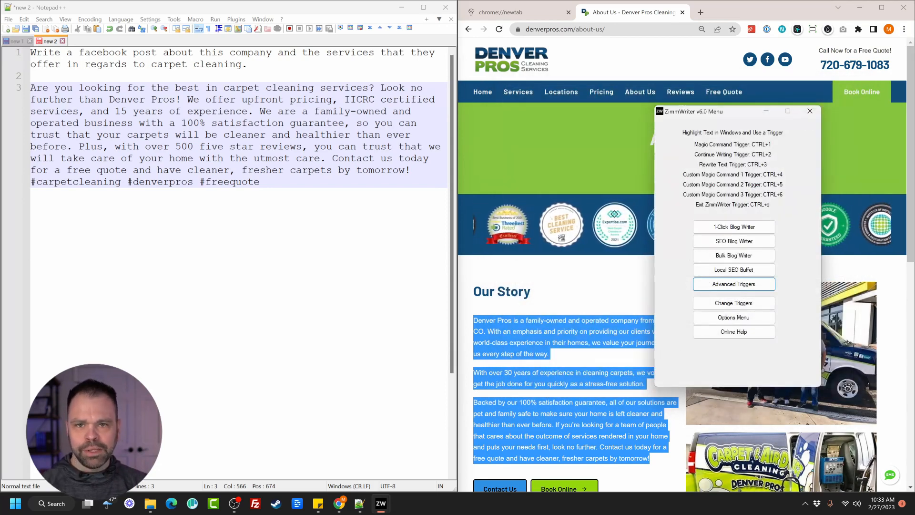
- Reopen Advanced Triggers, clear the background information, and disable Use Settings When Menu is Closed
{"action": "left_click", "coordinate": [753, 285]}
{"action": "left_click", "coordinate": [377, 164]}
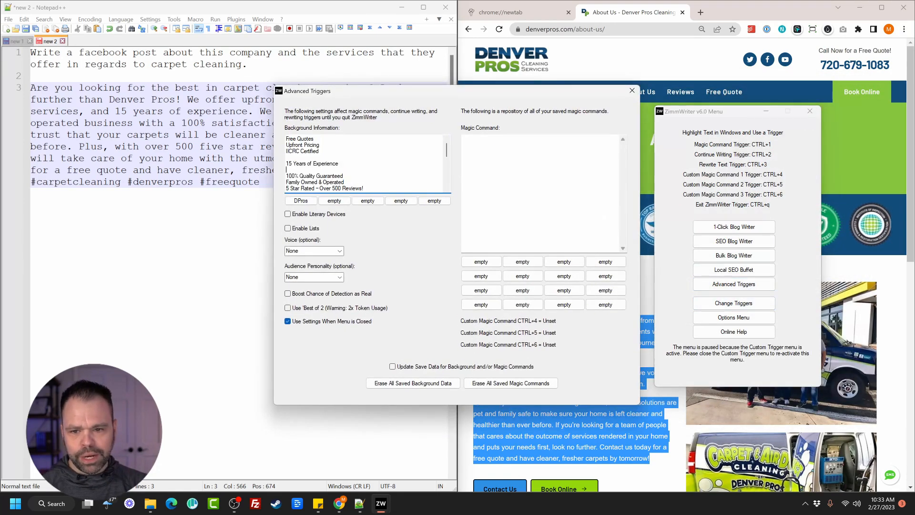
{"action": "key", "text": "ctrl+a"}
{"action": "key", "text": "BackSpace"}
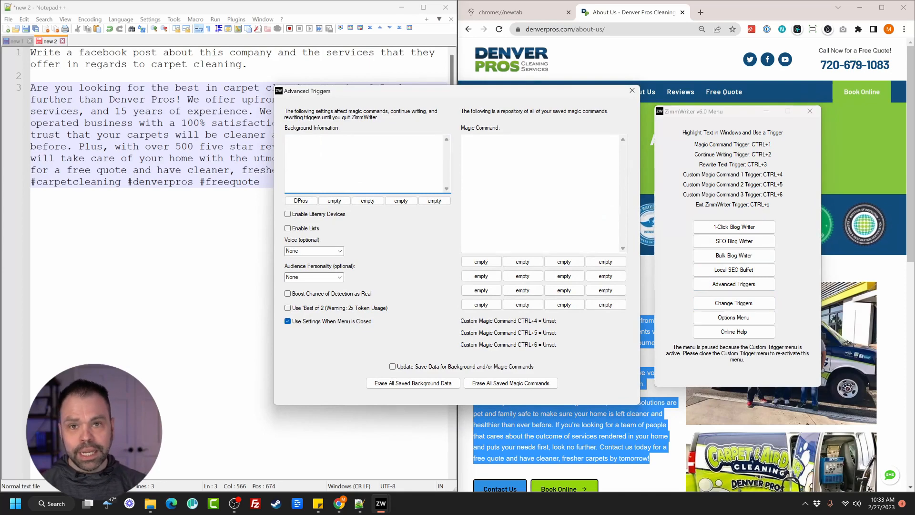
{"action": "left_click", "coordinate": [329, 322]}
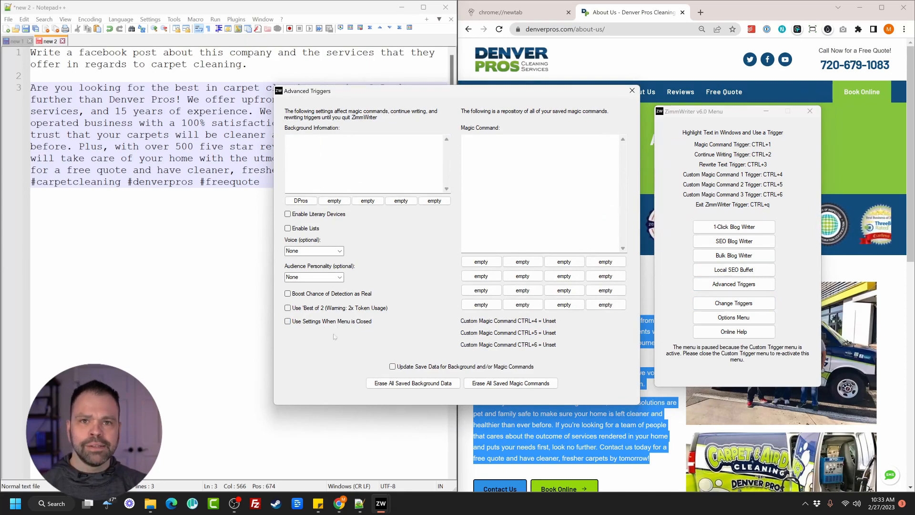
{"action": "left_click_drag", "start_coordinate": [475, 91], "coordinate": [647, 82]}
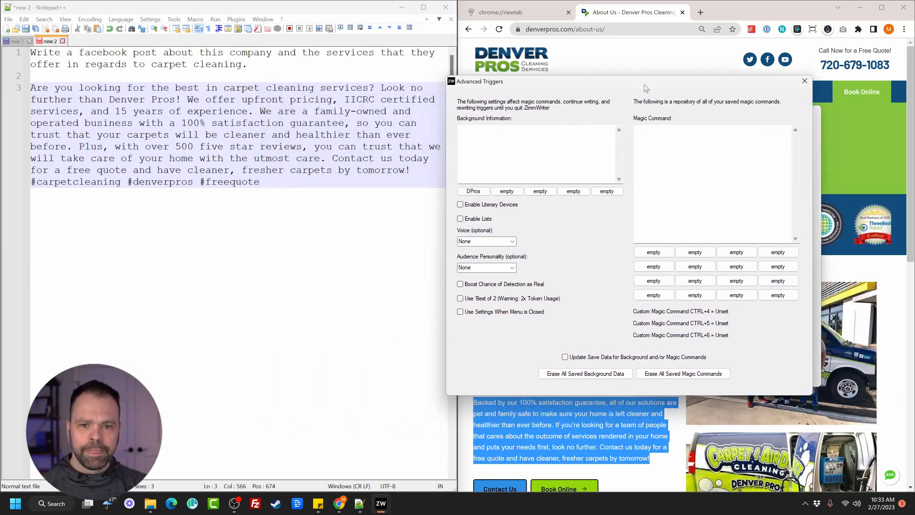
- Load the DPros background text and remove the blank lines around "15 Years of Experience"
{"action": "left_click", "coordinate": [475, 191]}
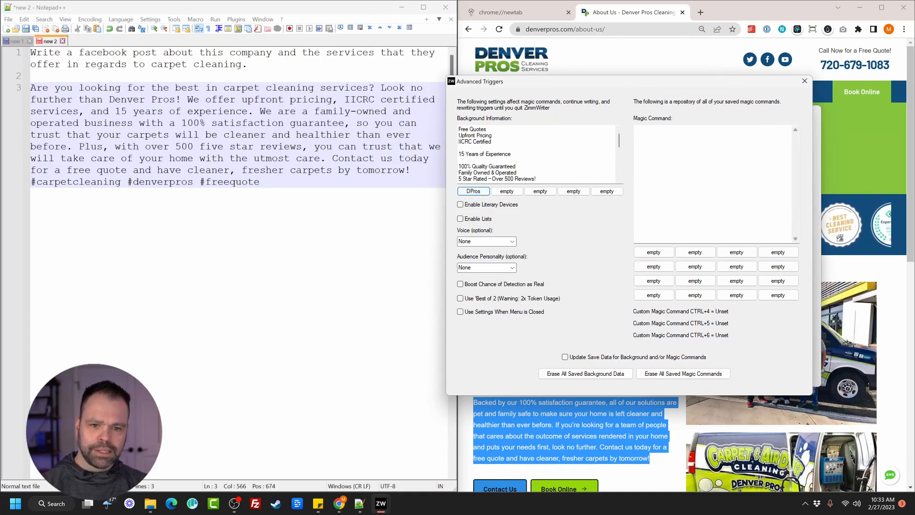
{"action": "left_click", "coordinate": [459, 167]}
{"action": "key", "text": "BackSpace"}
{"action": "key", "text": "Up"}
{"action": "key", "text": "BackSpace"}
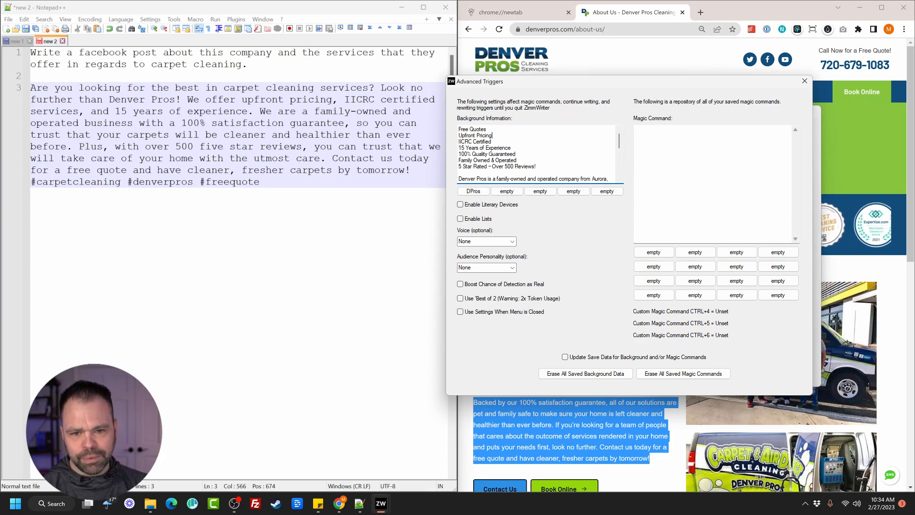
- Add the line "Free pizza with every carpet cleaning." at the end of the background information
{"action": "scroll", "coordinate": [539, 154], "scroll_direction": "down", "scroll_amount": 6}
{"action": "key", "text": "Return"}
{"action": "key", "text": "Return"}
{"action": "type", "text": "Free"}
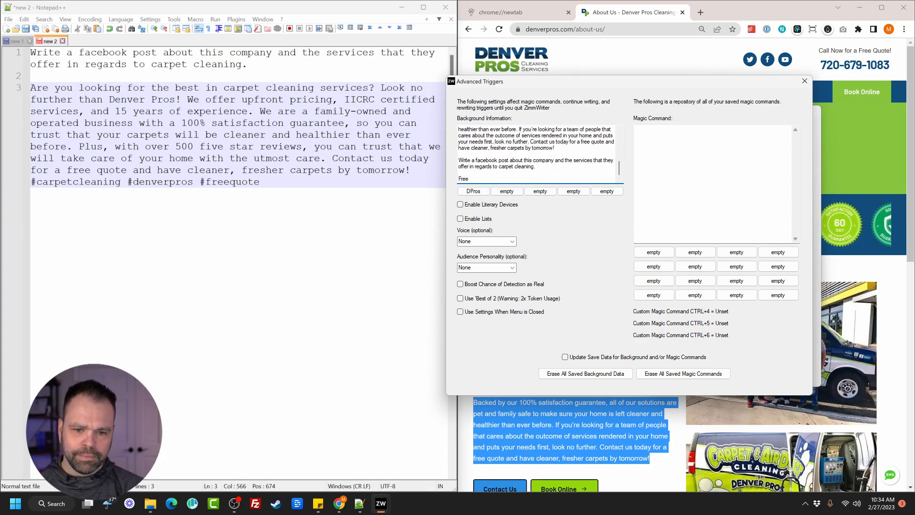
{"action": "type", "text": " qizza with ever"}
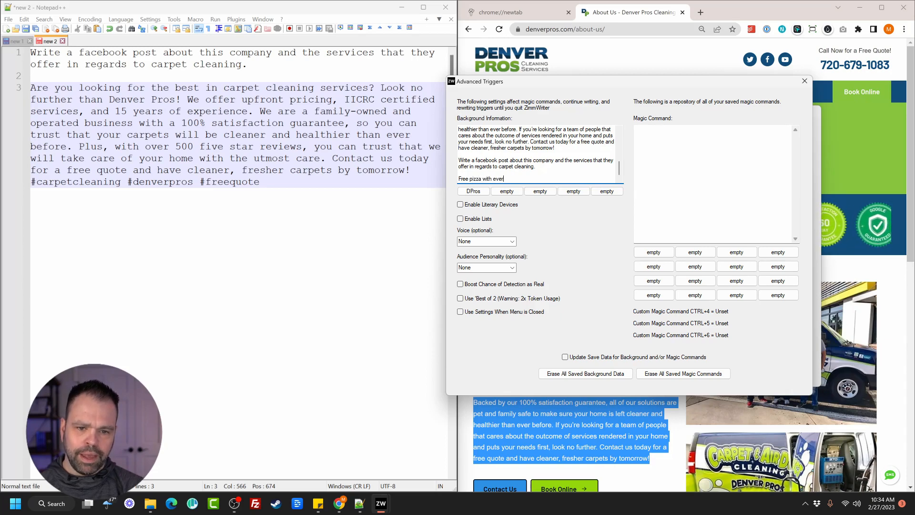
{"action": "type", "text": "y carpet cleaning."}
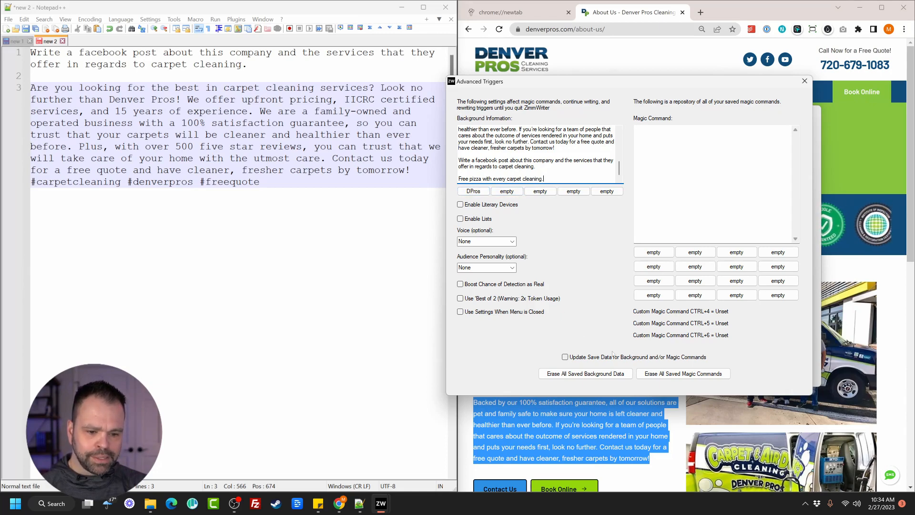
- Overwrite the saved DPros slot with the edited background information, keeping its name
{"action": "left_click", "coordinate": [593, 357]}
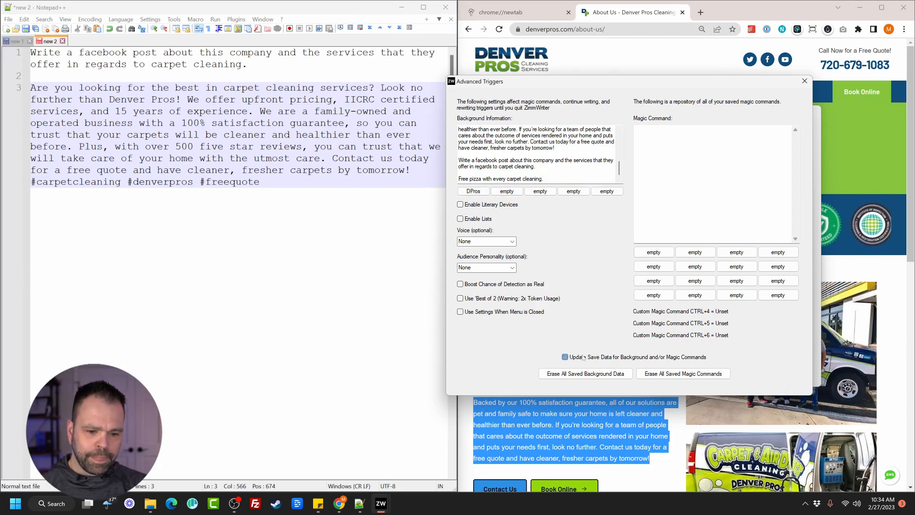
{"action": "left_click", "coordinate": [476, 193]}
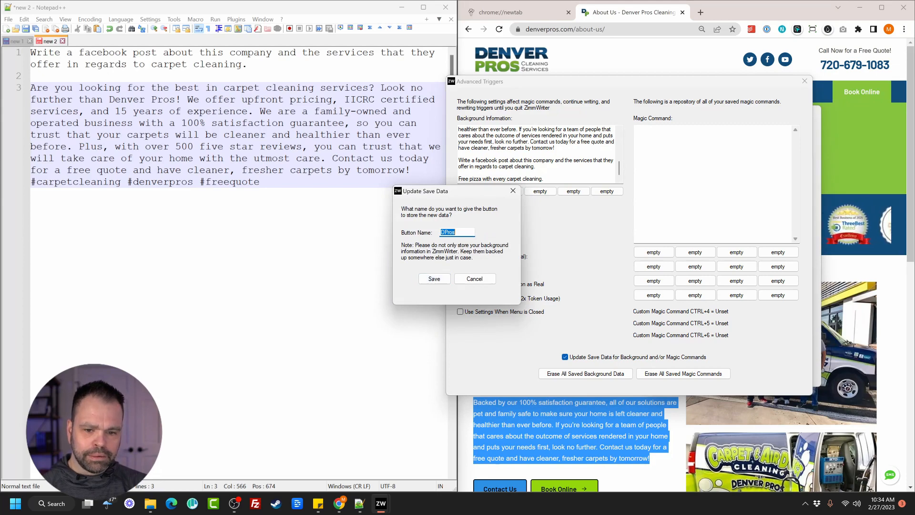
{"action": "left_click", "coordinate": [434, 280]}
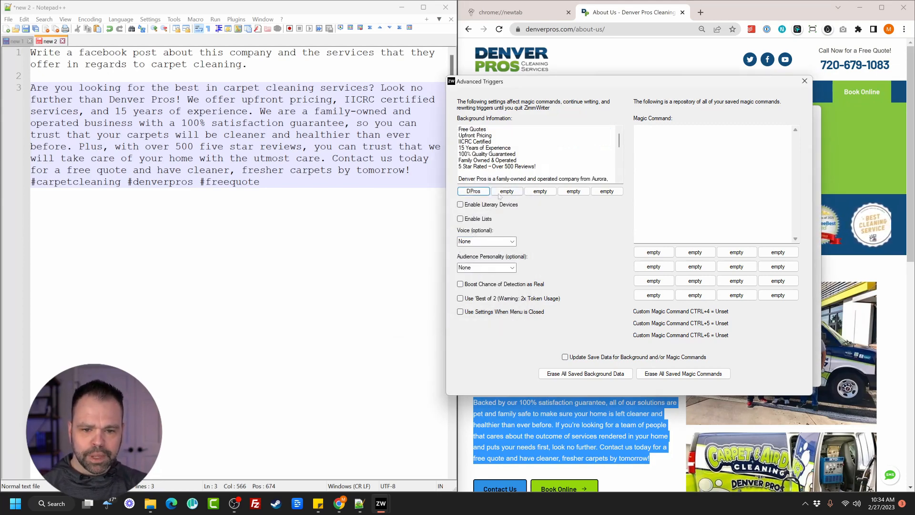
- Clear the background information and reload the updated text from the DPros slot
{"action": "left_click", "coordinate": [517, 165]}
{"action": "key", "text": "ctrl+a"}
{"action": "key", "text": "Delete"}
{"action": "left_click", "coordinate": [485, 193]}
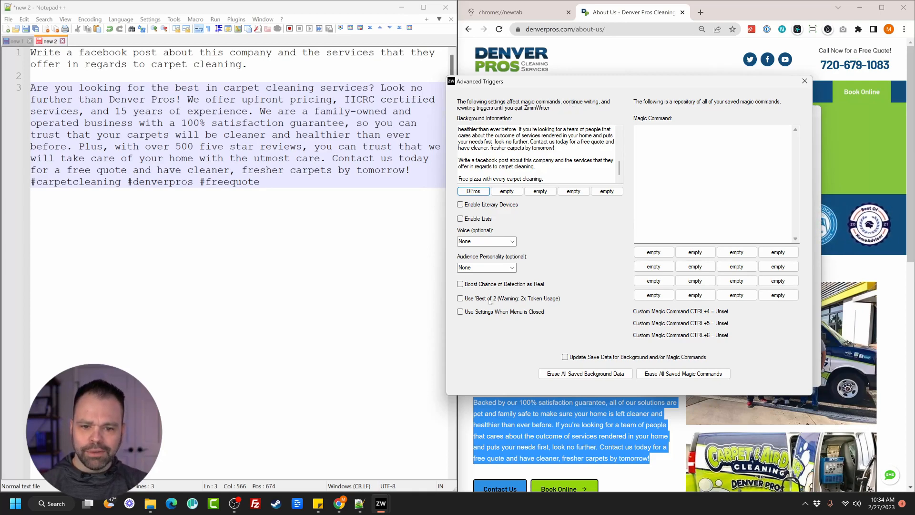
- Enable Literary Devices and Lists and set the voice to Personal, leaving Boost Chance of Detection as Real off
{"action": "left_click", "coordinate": [481, 206]}
{"action": "left_click", "coordinate": [478, 218]}
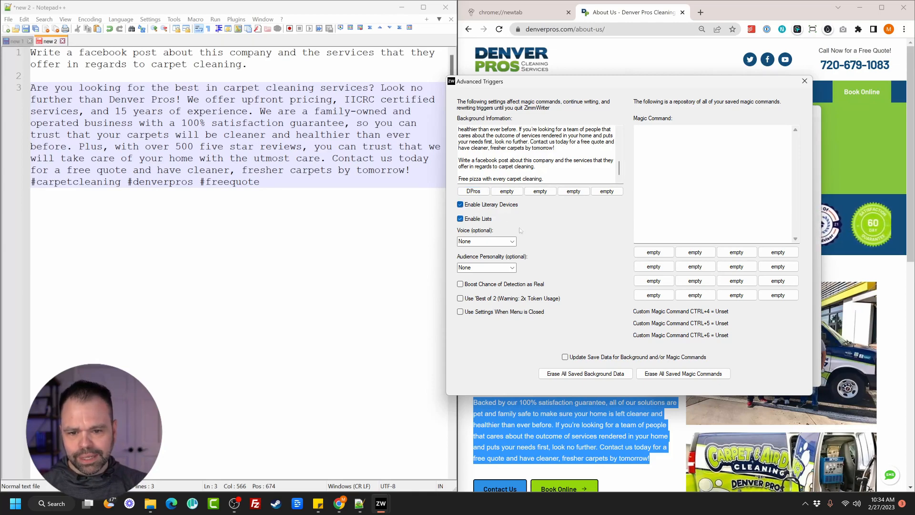
{"action": "left_click", "coordinate": [512, 241]}
{"action": "left_click", "coordinate": [487, 264]}
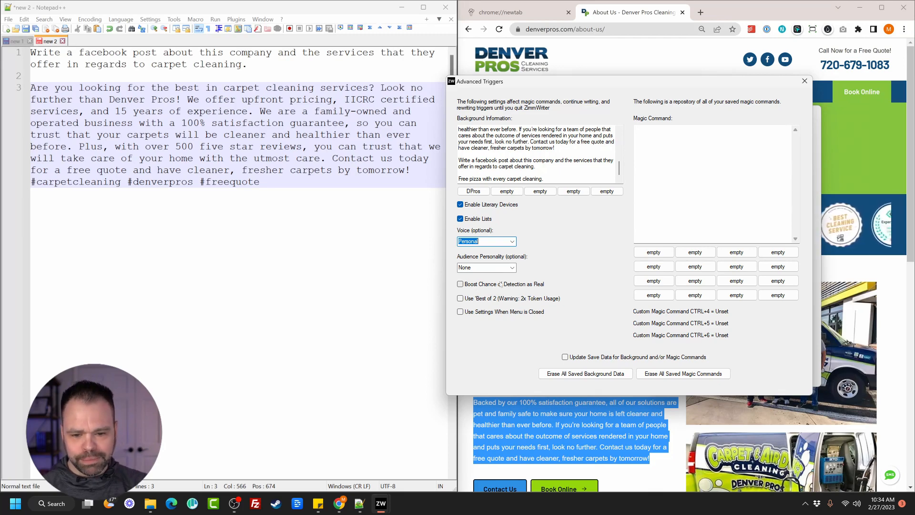
{"action": "left_click", "coordinate": [482, 287]}
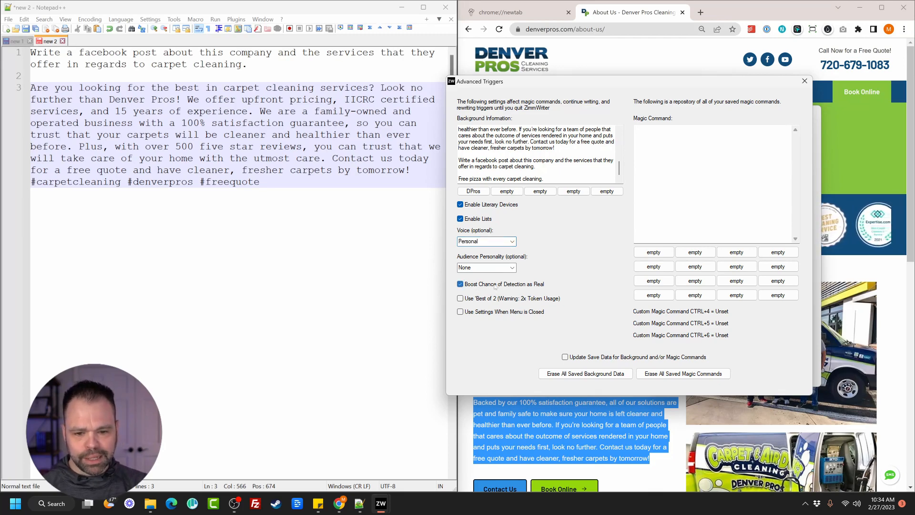
{"action": "left_click", "coordinate": [494, 286]}
- Clear all text from the background information again
{"action": "left_click", "coordinate": [549, 178]}
{"action": "key", "text": "ctrl+a"}
{"action": "key", "text": "Delete"}
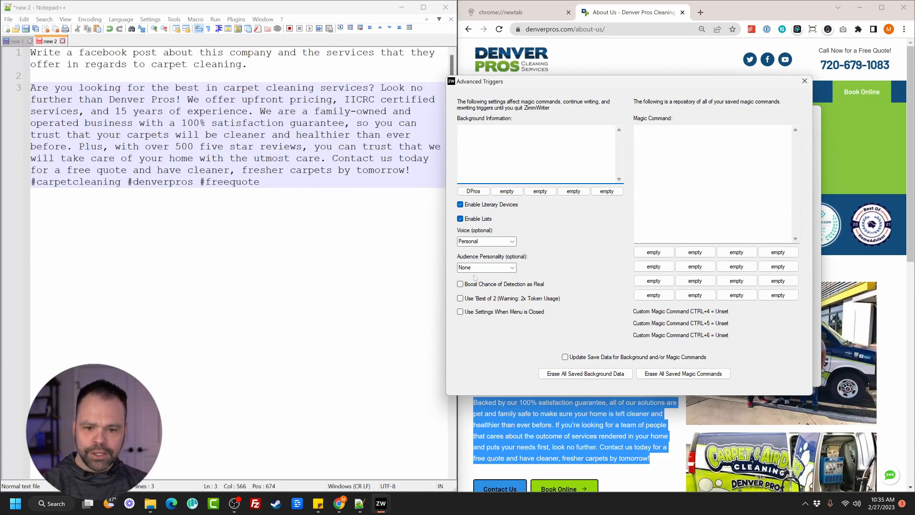
- Restore the Denver Pros background information and close Advanced Triggers with Use Settings When Menu is Closed enabled
{"action": "key", "text": "ctrl+v"}
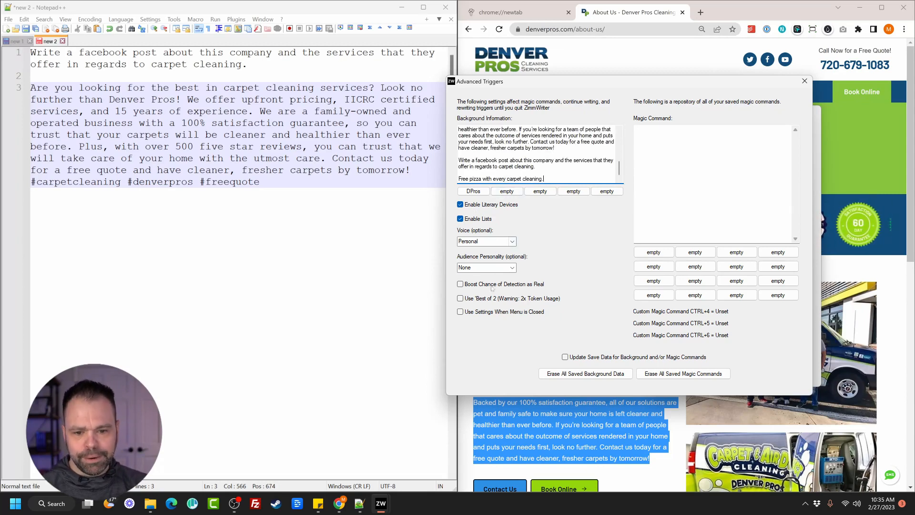
{"action": "left_click", "coordinate": [483, 313]}
{"action": "left_click", "coordinate": [804, 81]}
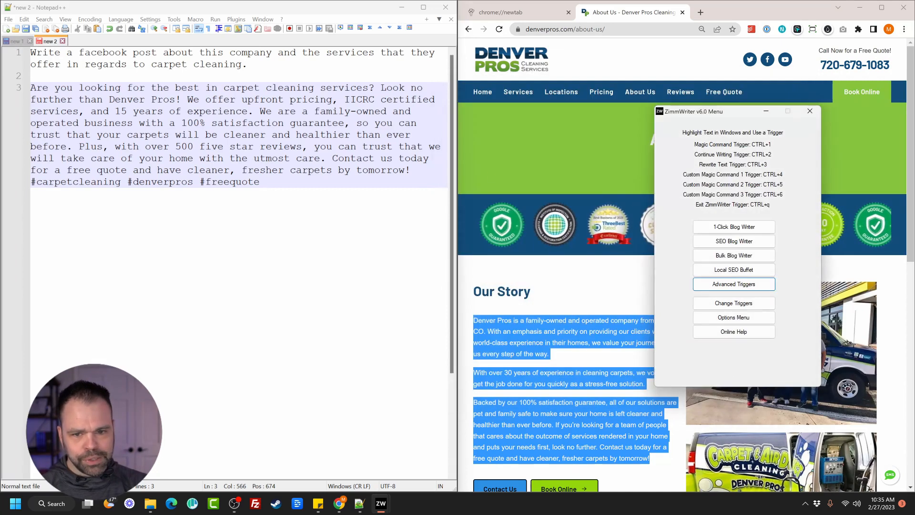
- Delete the previous Facebook post in Notepad++, rerun the Magic Command on the carpet cleaning prompt, and highlight the generated text
{"action": "left_click_drag", "start_coordinate": [248, 65], "coordinate": [281, 183]}
{"action": "key", "text": "BackSpace"}
{"action": "key", "text": "ctrl+a"}
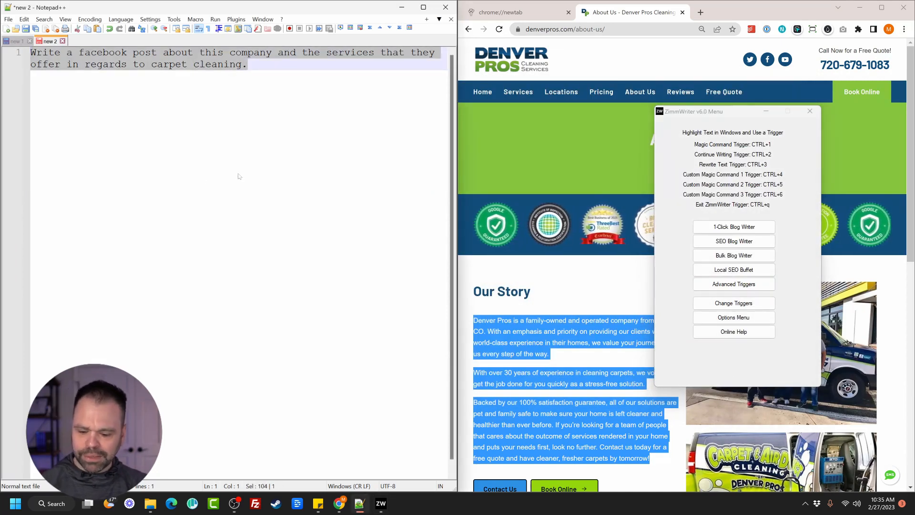
{"action": "key", "text": "ctrl+1"}
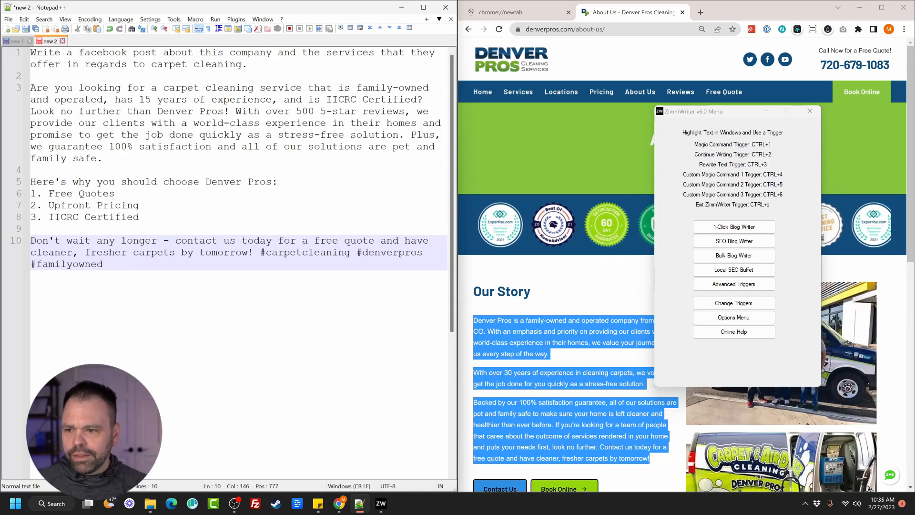
{"action": "left_click_drag", "start_coordinate": [55, 182], "coordinate": [91, 206]}
{"action": "left_click", "coordinate": [141, 217]}
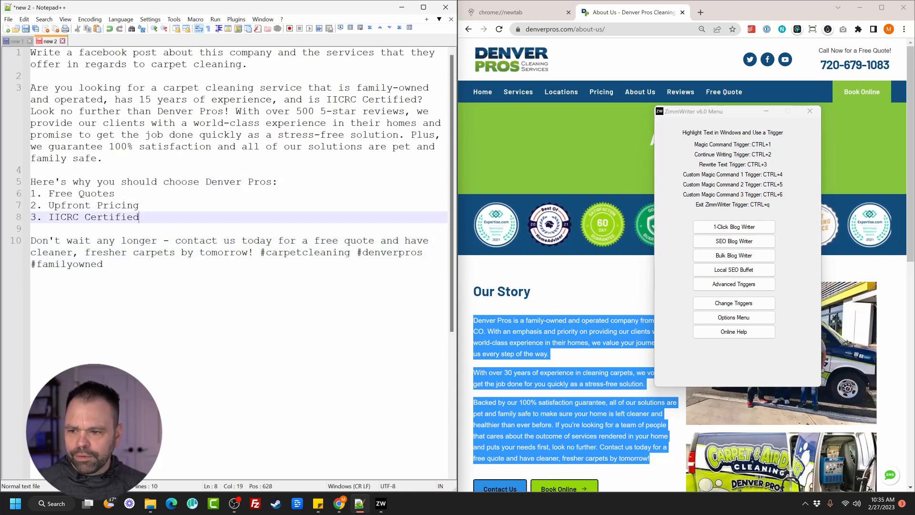
{"action": "left_click_drag", "start_coordinate": [103, 265], "coordinate": [30, 88]}
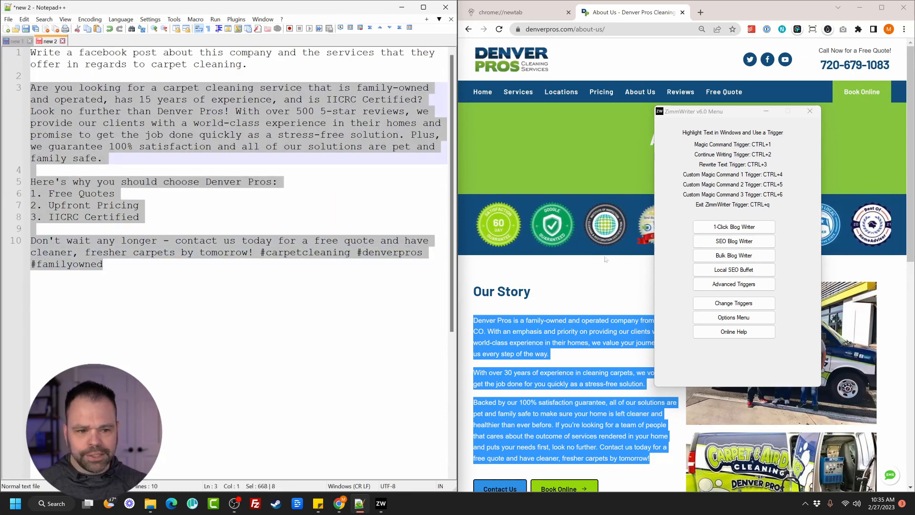
- Reopen Advanced Triggers in ZimmWriter, disable Use Settings When Menu is Closed, and close the window
{"action": "left_click", "coordinate": [734, 284]}
{"action": "left_click", "coordinate": [288, 322]}
{"action": "left_click", "coordinate": [412, 184]}
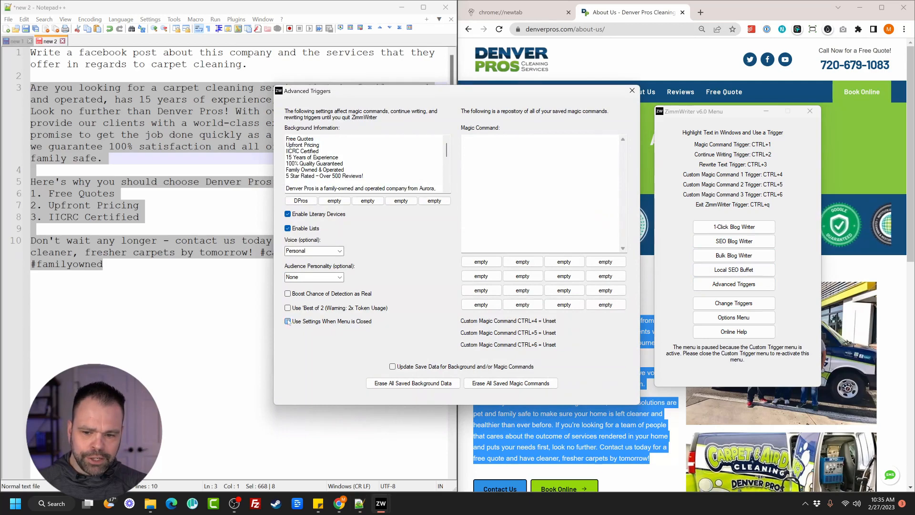
{"action": "left_click", "coordinate": [632, 91]}
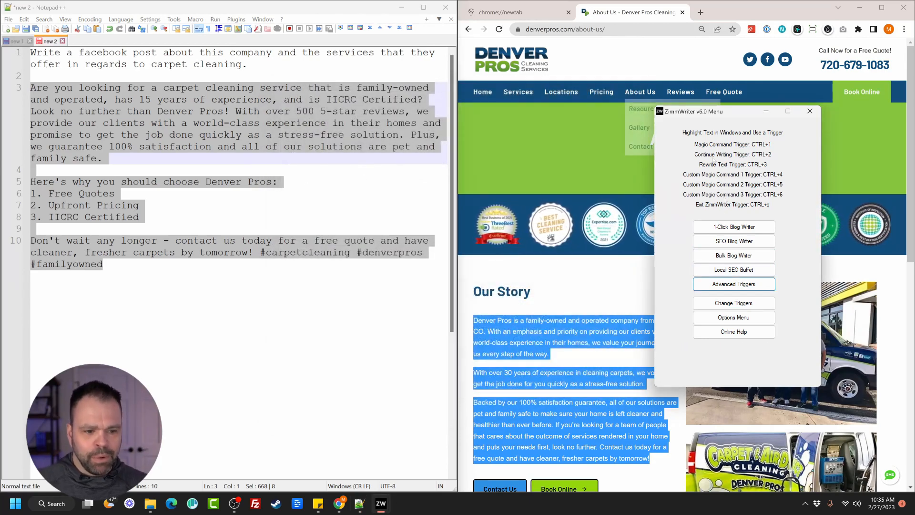
- Replace the background information in Advanced Triggers with "Fat jiggler 9000 is a product you strap to your belly and it jiggles away the fat."
{"action": "left_click", "coordinate": [734, 284]}
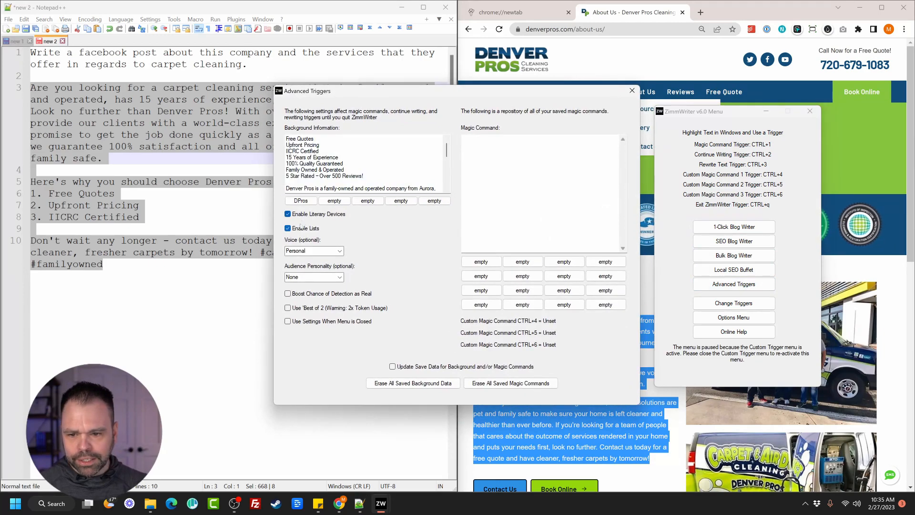
{"action": "left_click", "coordinate": [308, 214]}
{"action": "left_click", "coordinate": [307, 227]}
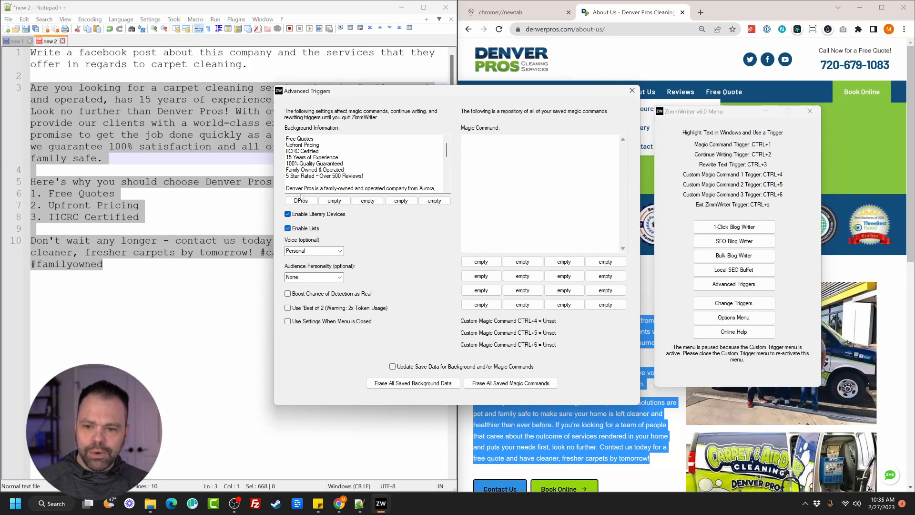
{"action": "left_click", "coordinate": [301, 199]}
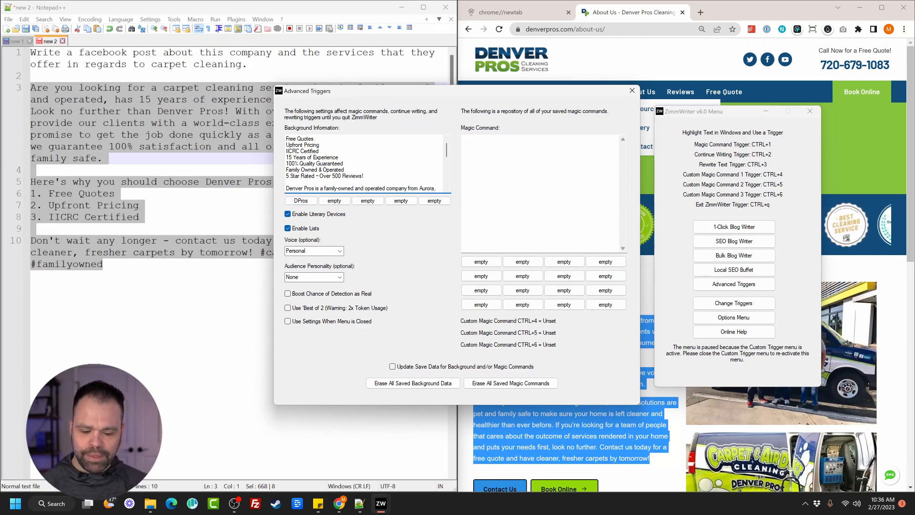
{"action": "key", "text": "ctrl+a"}
{"action": "key", "text": "BackSpace"}
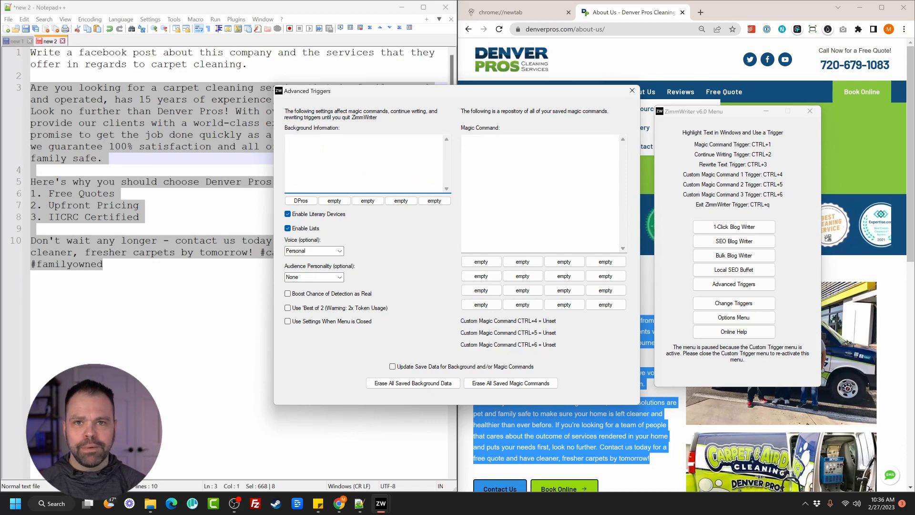
{"action": "type", "text": "Fat jiggler 9000"}
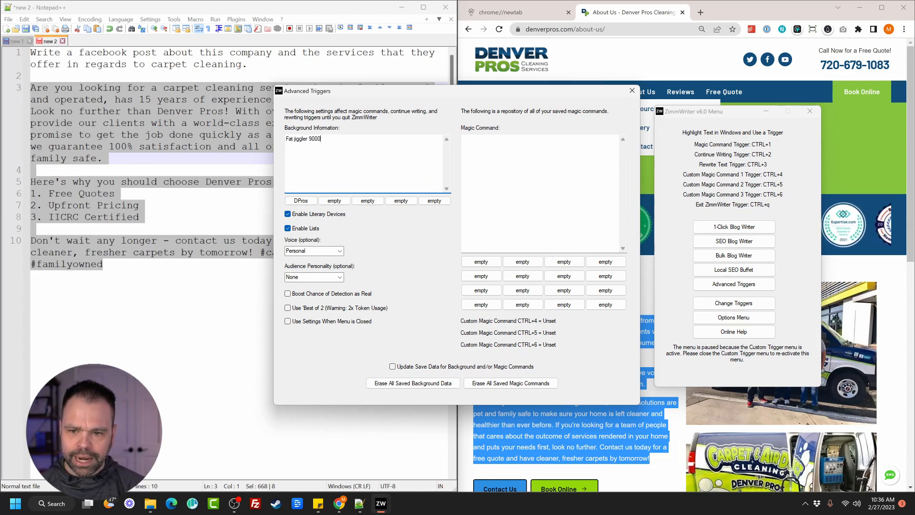
{"action": "type", "text": " is a product you st"}
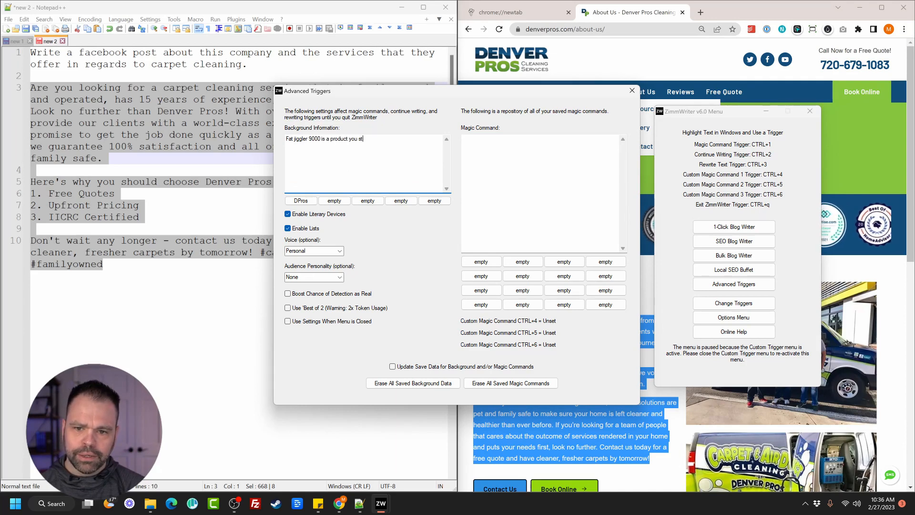
{"action": "type", "text": "rap to your belly and it jiggles away the fat."}
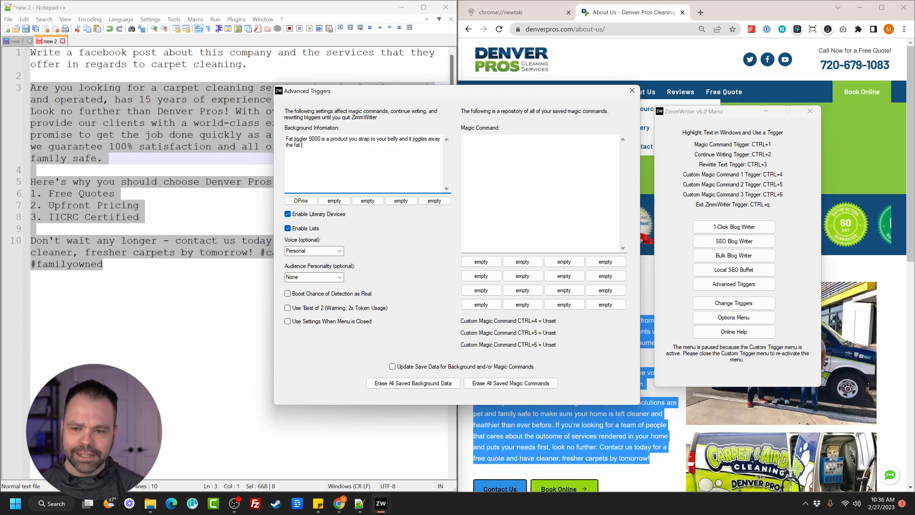
- Save the background information as FatJiggle in the slot beside DPros and switch to DPros and back to FatJiggle
{"action": "left_click", "coordinate": [334, 201]}
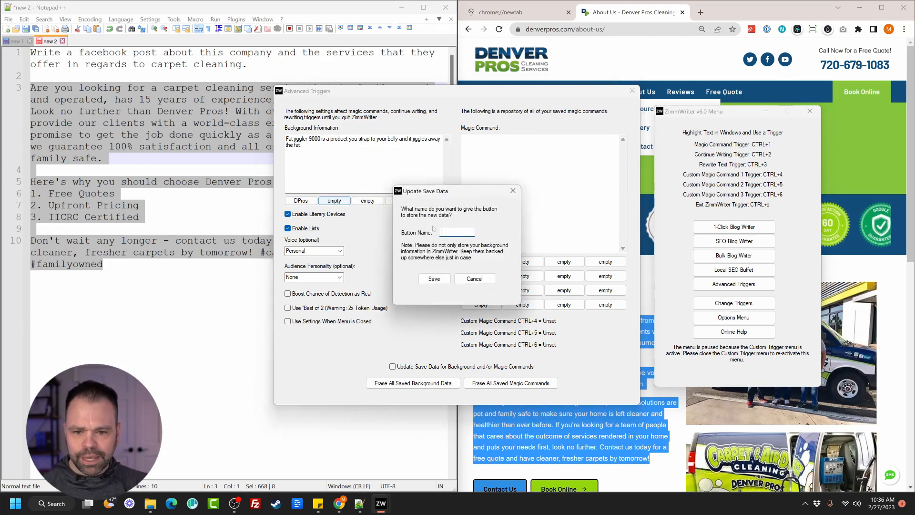
{"action": "type", "text": "FatJiggle"}
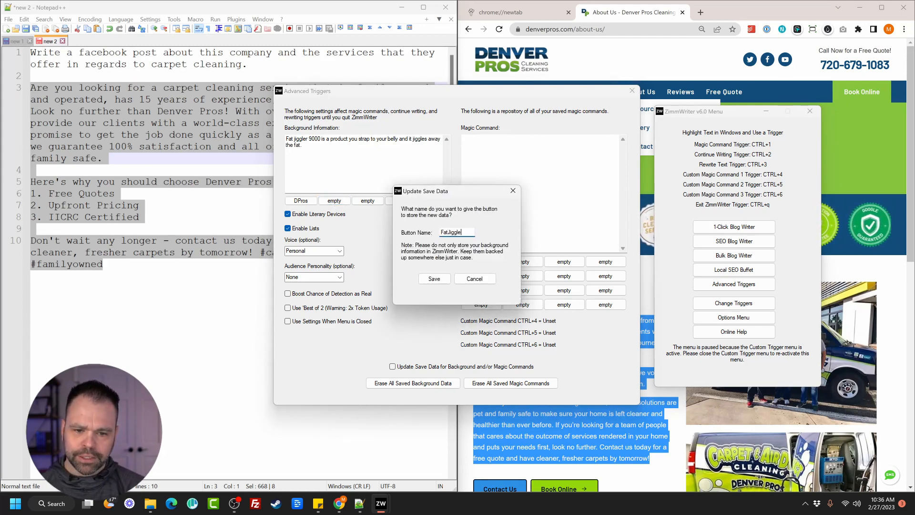
{"action": "left_click", "coordinate": [434, 279]}
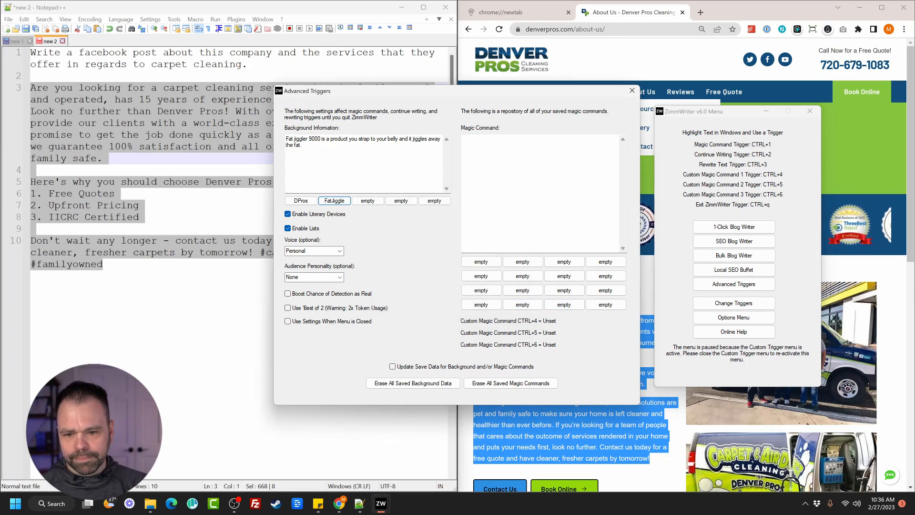
{"action": "left_click", "coordinate": [504, 194]}
{"action": "left_click", "coordinate": [537, 194]}
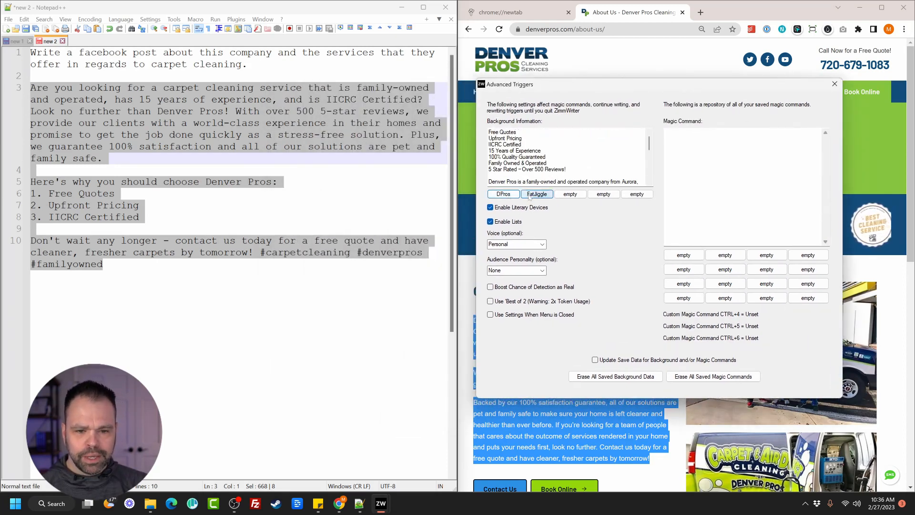
- Delete the generated carpet cleaning post in Notepad++ and rewrite the prompt as "Write a facebook post about this product."
{"action": "left_click", "coordinate": [247, 111]}
{"action": "left_click_drag", "start_coordinate": [248, 64], "coordinate": [247, 269]}
{"action": "key", "text": "BackSpace"}
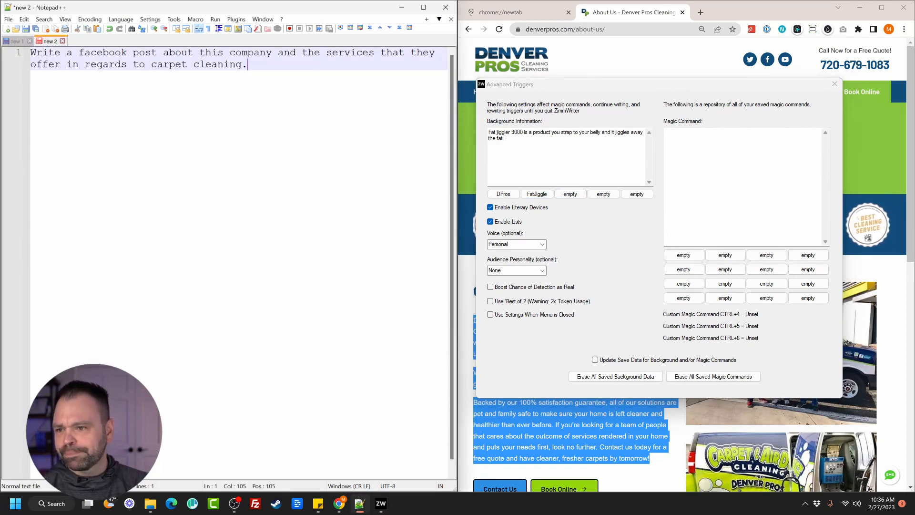
{"action": "left_click", "coordinate": [266, 53]}
{"action": "double_click", "coordinate": [266, 52]}
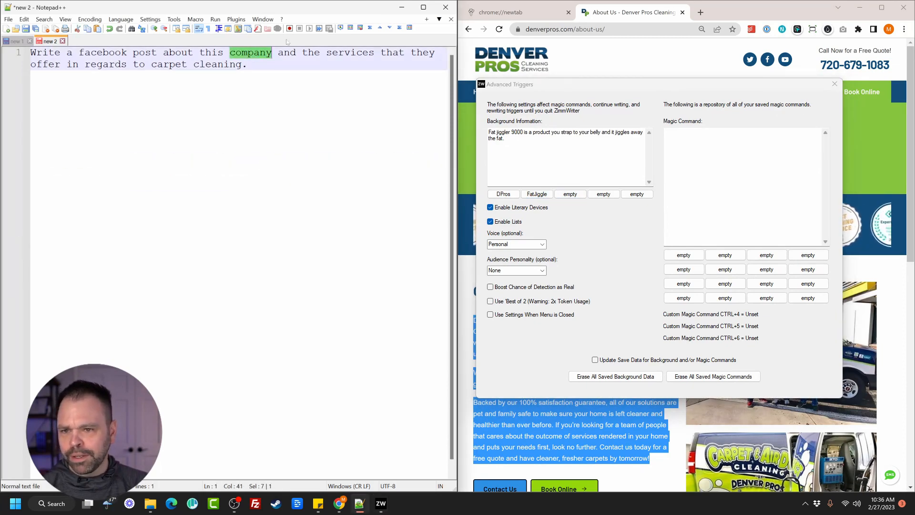
{"action": "type", "text": "product."}
{"action": "key", "text": "ctrl+shift+End"}
{"action": "key", "text": "BackSpace"}
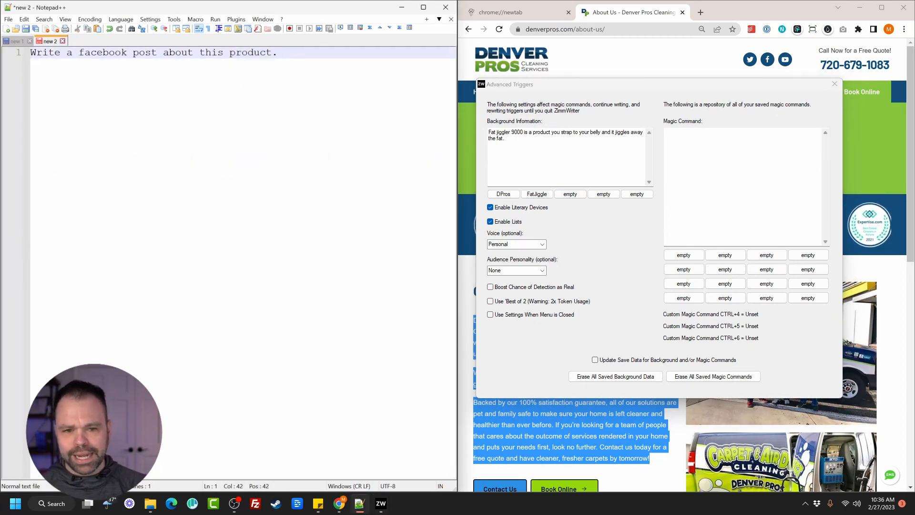
- Run the Magic Command on the product prompt and highlight the numbered facts in the generated post
{"action": "key", "text": "ctrl+a"}
{"action": "key", "text": "ctrl+1"}
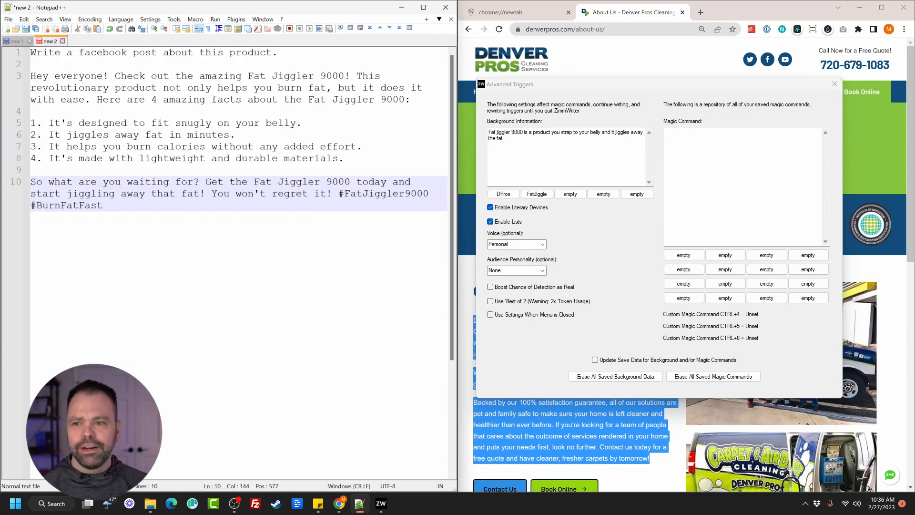
{"action": "left_click_drag", "start_coordinate": [84, 123], "coordinate": [344, 159]}
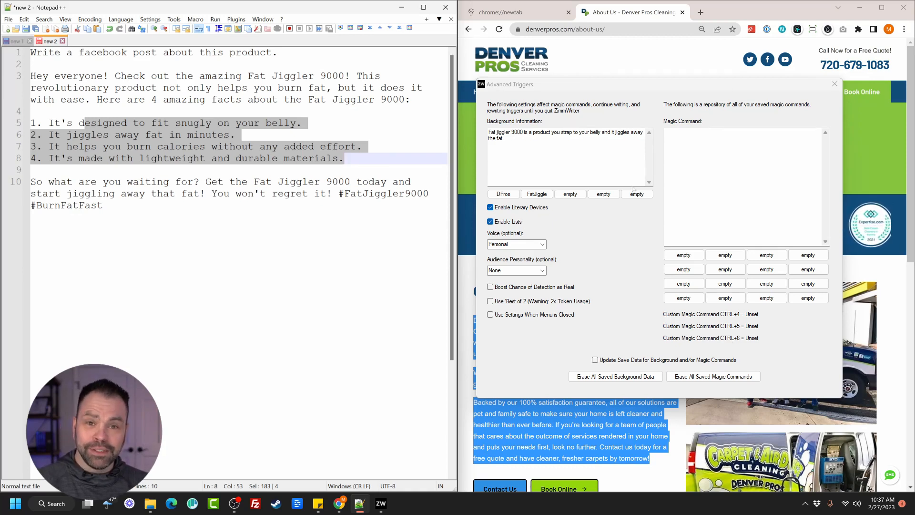
- Clear the document and undo back until only the product prompt remains
{"action": "key", "text": "ctrl+a"}
{"action": "key", "text": "Delete"}
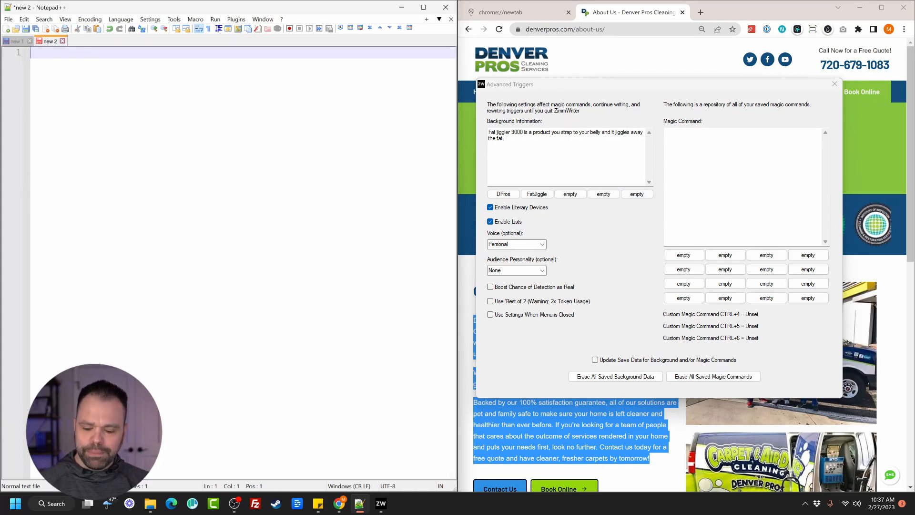
{"action": "key", "text": "ctrl+z"}
{"action": "key", "text": "ctrl+z"}
{"action": "key", "text": "ctrl+z"}
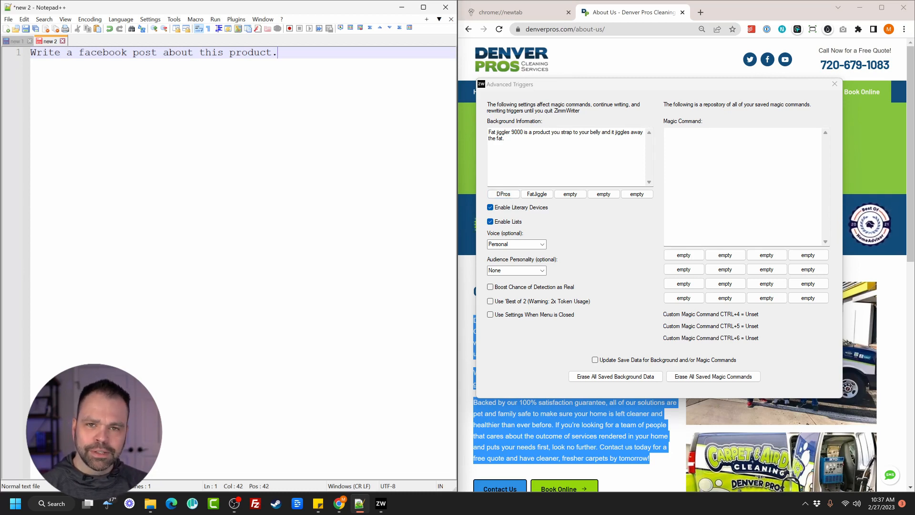
{"action": "left_click", "coordinate": [549, 157]}
{"action": "key", "text": "ctrl+a"}
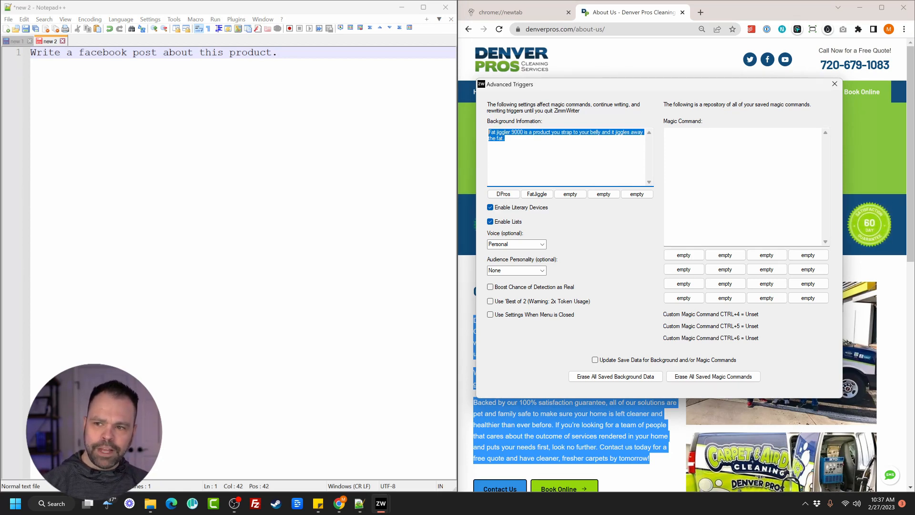
{"action": "left_click_drag", "start_coordinate": [278, 52], "coordinate": [260, 67]}
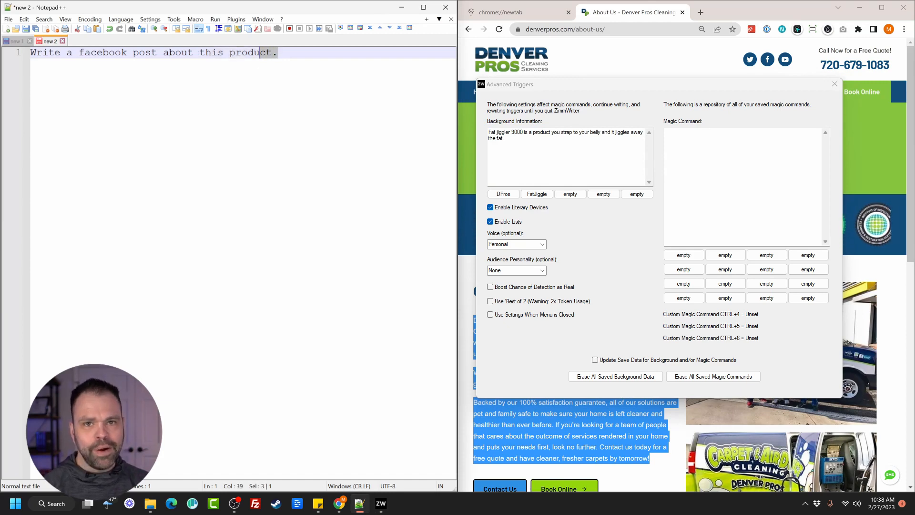
{"action": "left_click", "coordinate": [278, 53]}
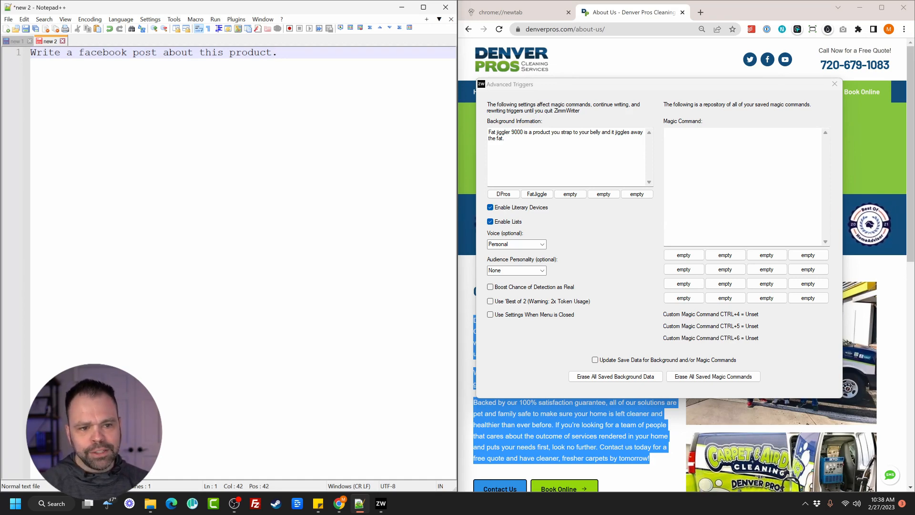
- Enter a magic command for a three-paragraph product review with opinions, listing 3 pros and 3 cons in a markdown bullet list, and save it as PReview
{"action": "left_click", "coordinate": [691, 148]}
{"action": "type", "text": "Write a product review using three paragraphs. Incorporate some opinions about the product. List 3 pros and 3 cons in a markdown bullet list."}
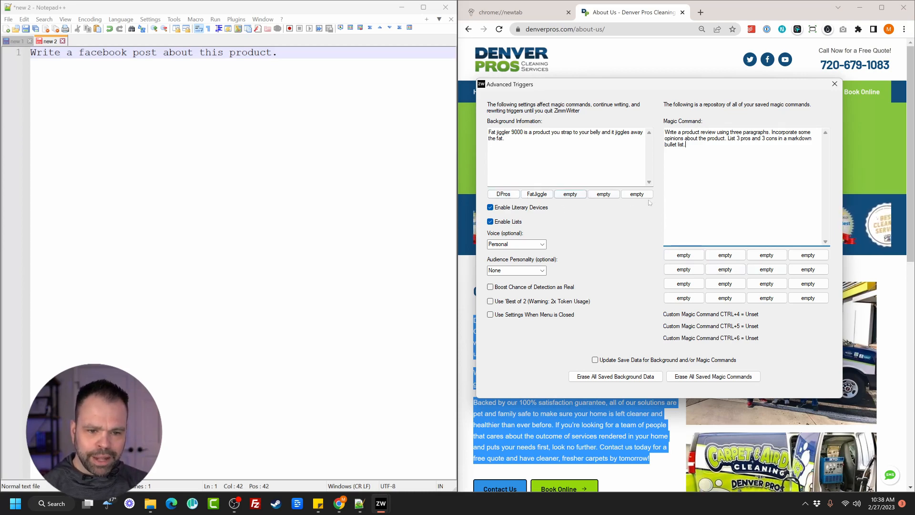
{"action": "left_click", "coordinate": [685, 256]}
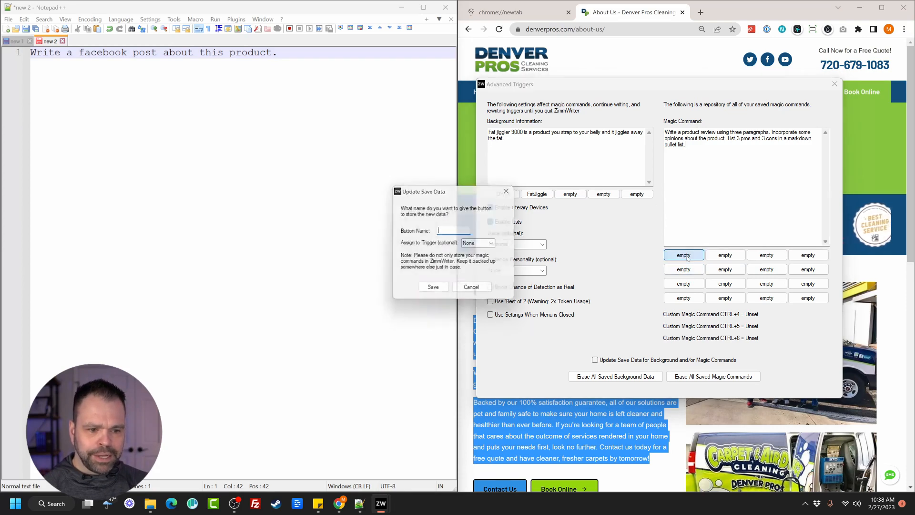
{"action": "type", "text": "PReview"}
{"action": "key", "text": "Return"}
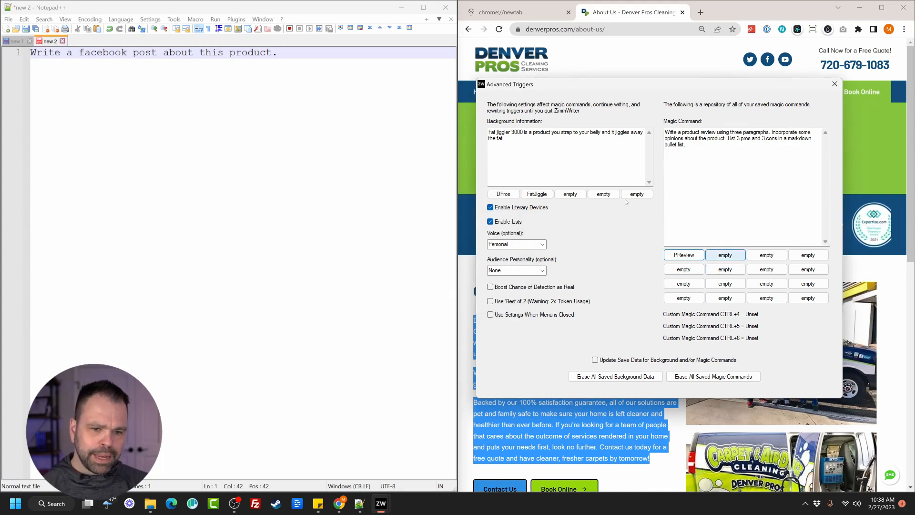
- Replace the magic command text in Advanced Triggers with "Write a facebook post."
{"action": "left_click", "coordinate": [315, 124]}
{"action": "key", "text": "ctrl+a"}
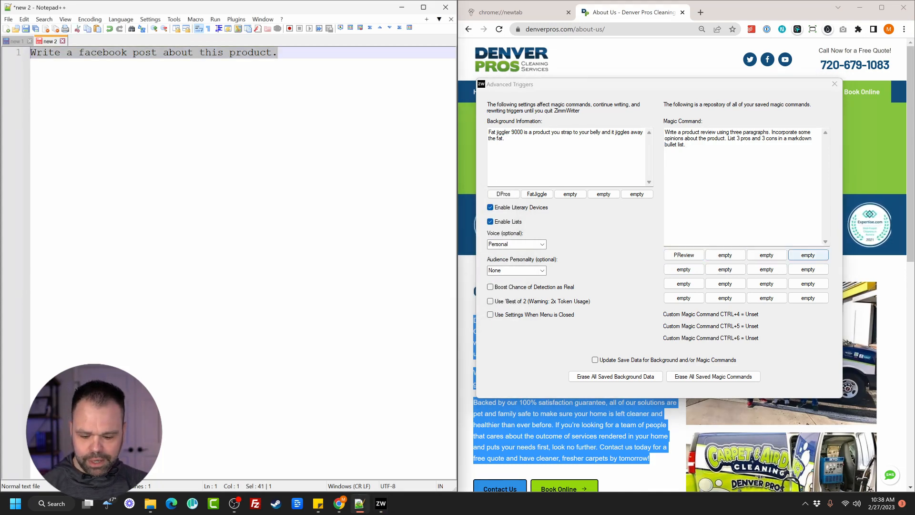
{"action": "left_click", "coordinate": [732, 257]}
{"action": "key", "text": "Escape"}
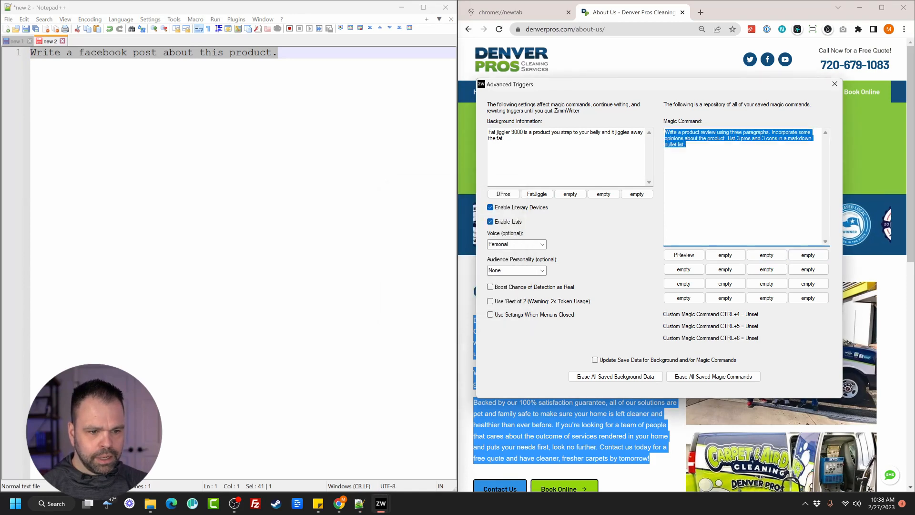
{"action": "type", "text": "Write a facebook post."}
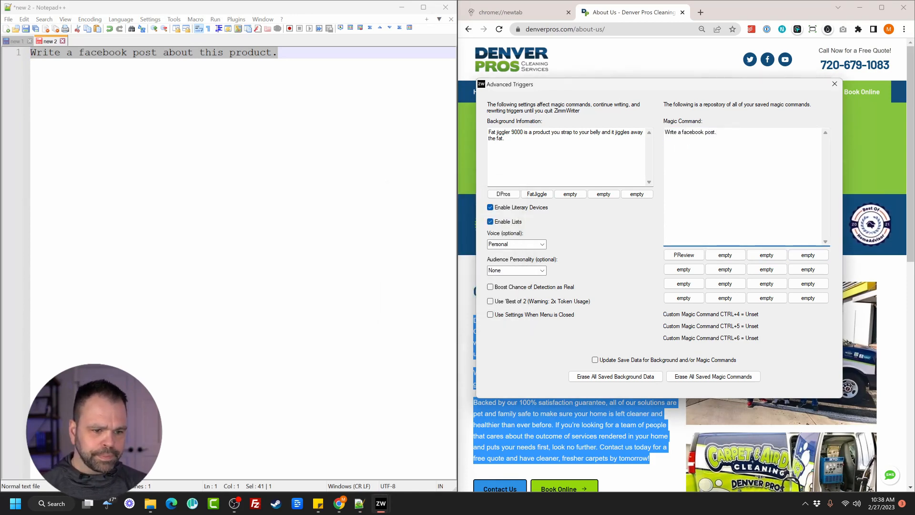
- Add "Use some emojis and hashtags." to the magic command and save it in an empty slot named Facebook
{"action": "type", "text": " Use some emojis and hashtags."}
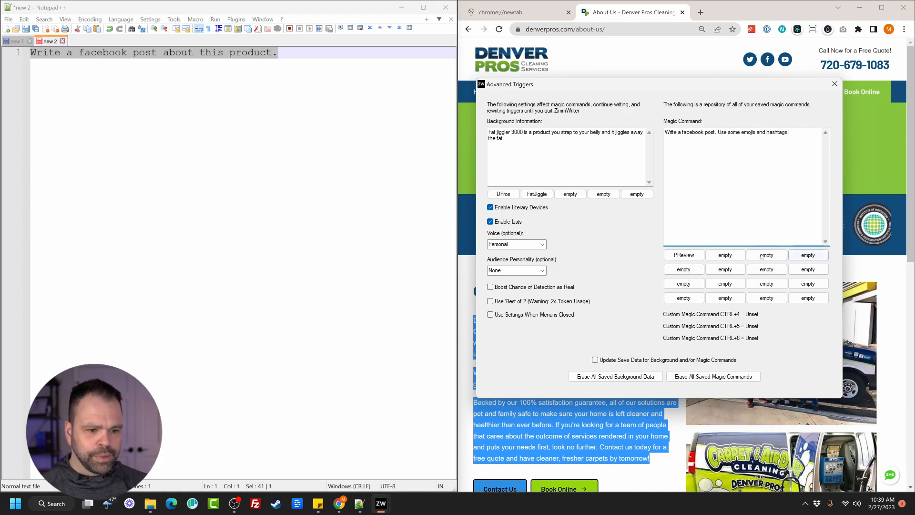
{"action": "left_click", "coordinate": [725, 256]}
{"action": "type", "text": "Facebook"}
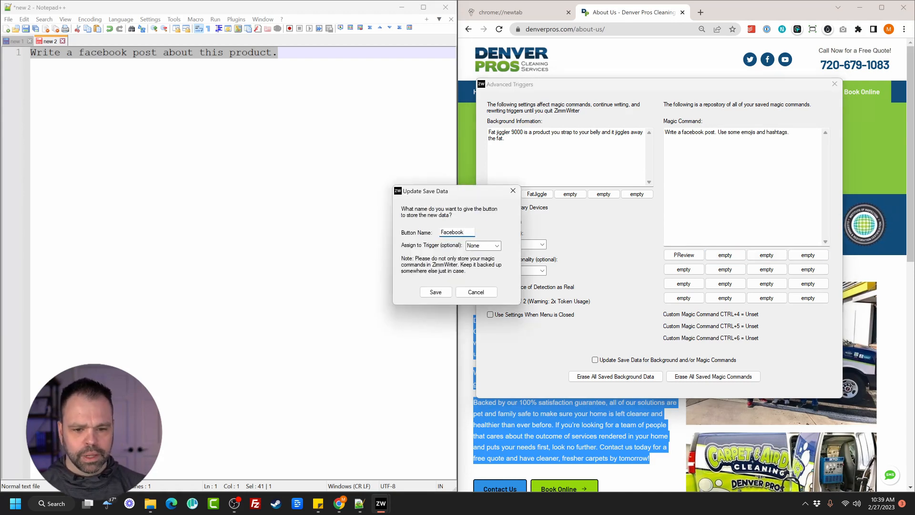
{"action": "left_click", "coordinate": [436, 292]}
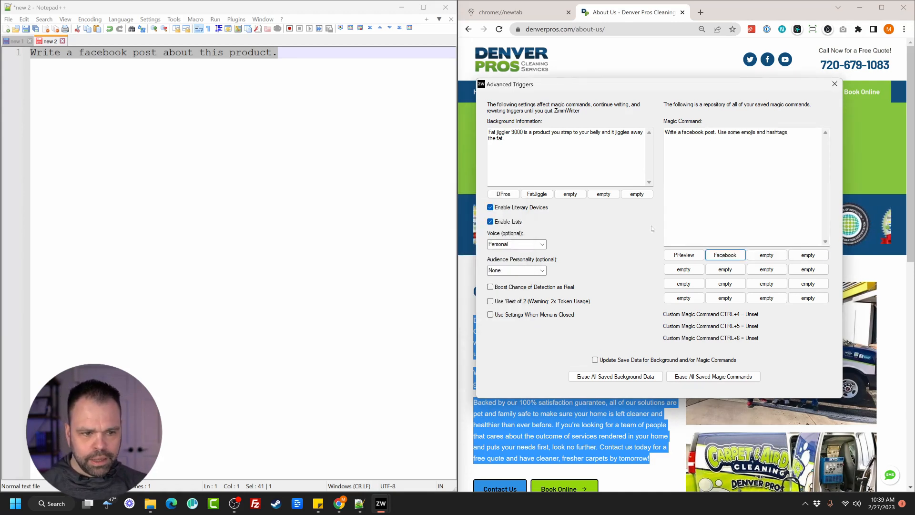
- Replace the command's first sentence with "Write a tweet." and save it in the next empty slot as Tweeet
{"action": "left_click_drag", "start_coordinate": [716, 133], "coordinate": [665, 131]}
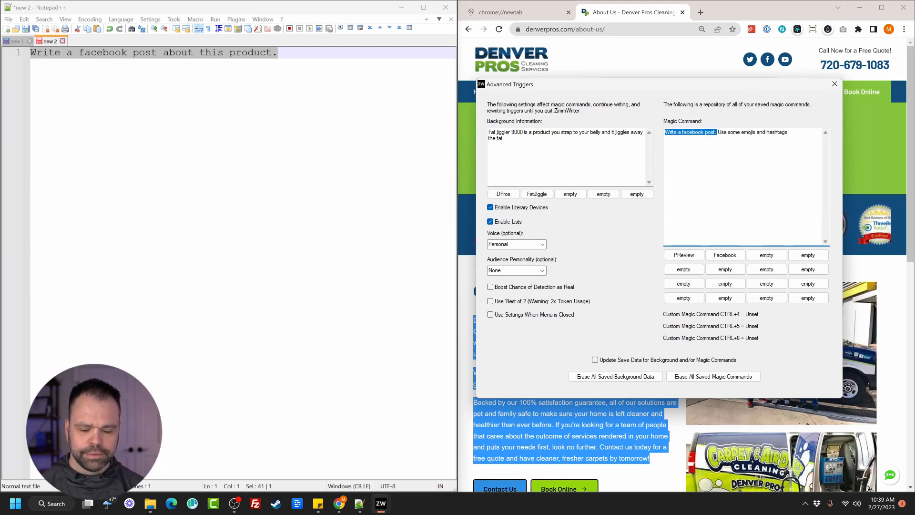
{"action": "type", "text": "Write a tweet."}
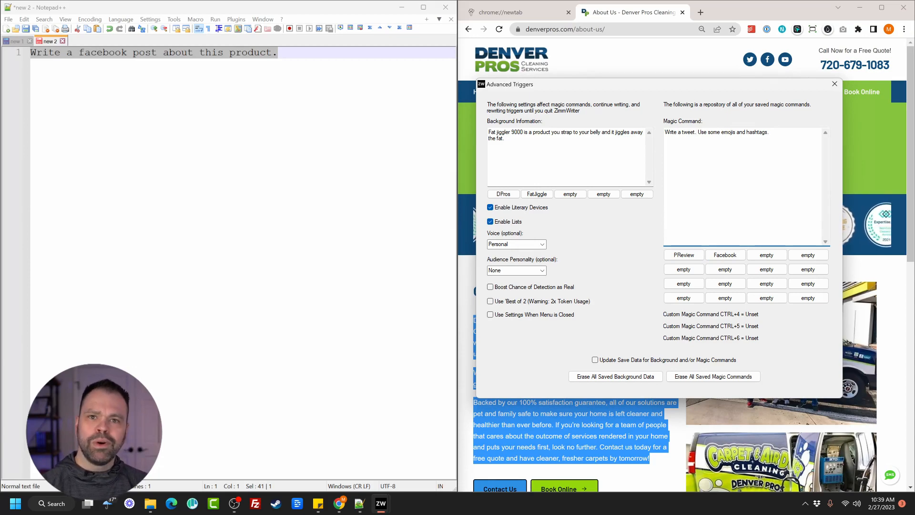
{"action": "left_click", "coordinate": [767, 255]}
{"action": "type", "text": "Tweeet"}
{"action": "key", "text": "Return"}
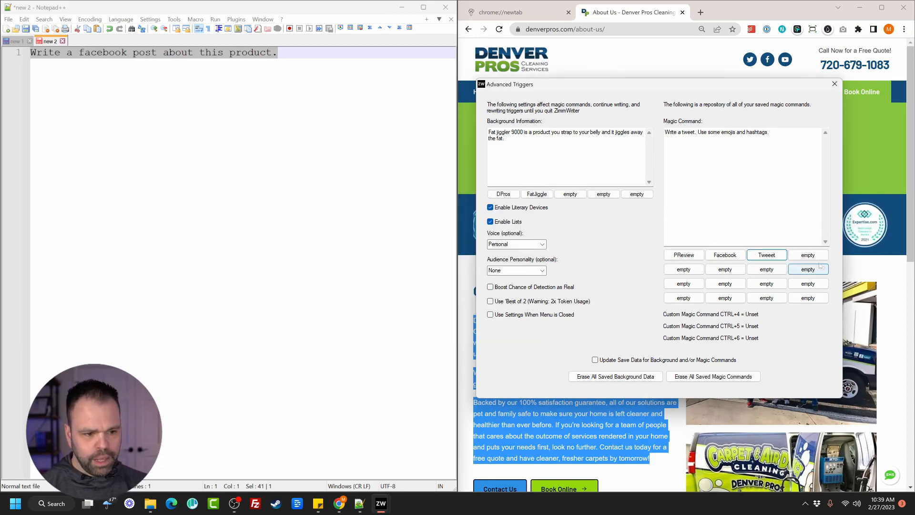
- Change the command to "Write a linkedin post. Use some emojis and hashtags." and save it as Linkedin
{"action": "left_click", "coordinate": [812, 257]}
{"action": "key", "text": "Escape"}
{"action": "double_click", "coordinate": [689, 132]}
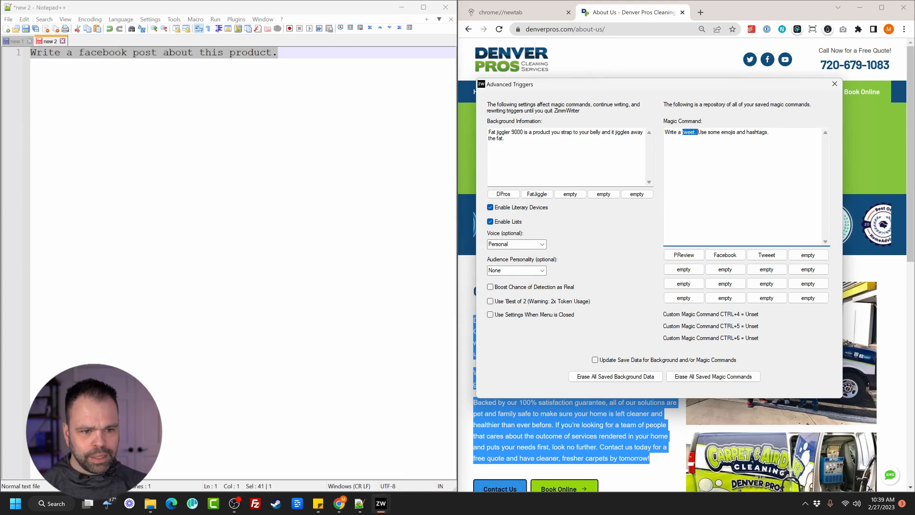
{"action": "type", "text": "linkedin post. Use"}
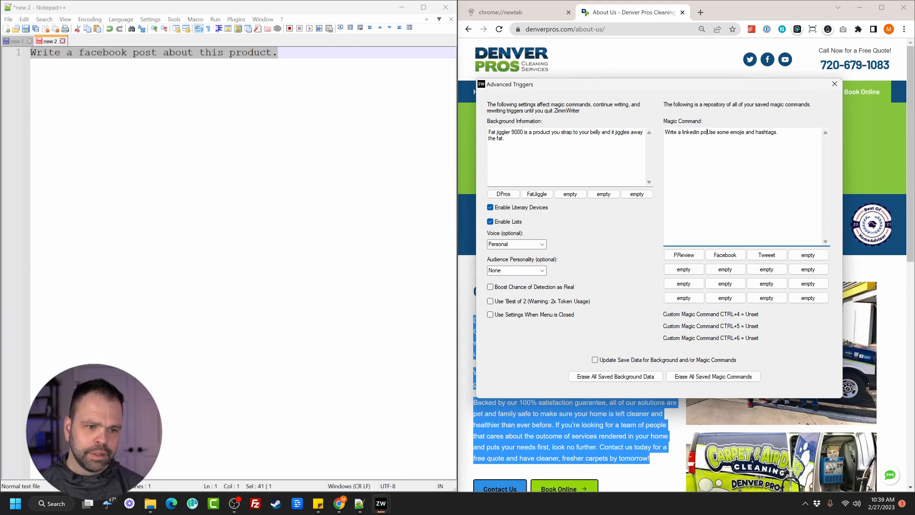
{"action": "left_click", "coordinate": [808, 255]}
{"action": "type", "text": "Linkedin"}
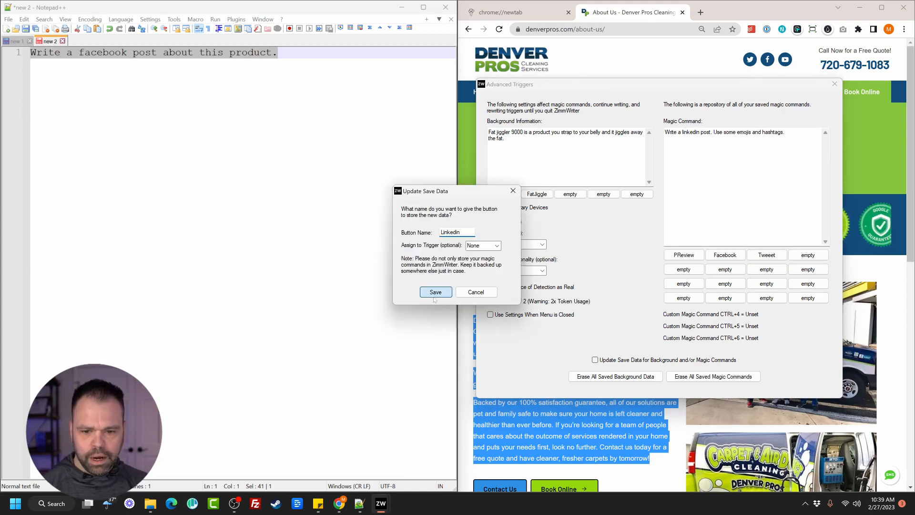
{"action": "left_click", "coordinate": [435, 291]}
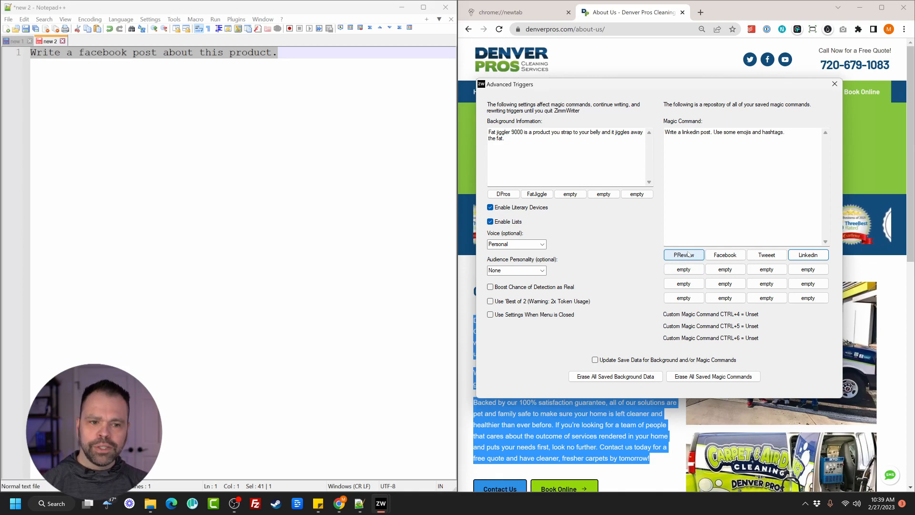
- Load the saved PReview, Facebook, Tweeet and Linkedin commands in turn to review their stored text
{"action": "left_click", "coordinate": [772, 257]}
{"action": "left_click", "coordinate": [729, 256]}
{"action": "left_click", "coordinate": [686, 256]}
{"action": "left_click", "coordinate": [729, 256]}
{"action": "left_click", "coordinate": [814, 256]}
{"action": "left_click", "coordinate": [764, 255]}
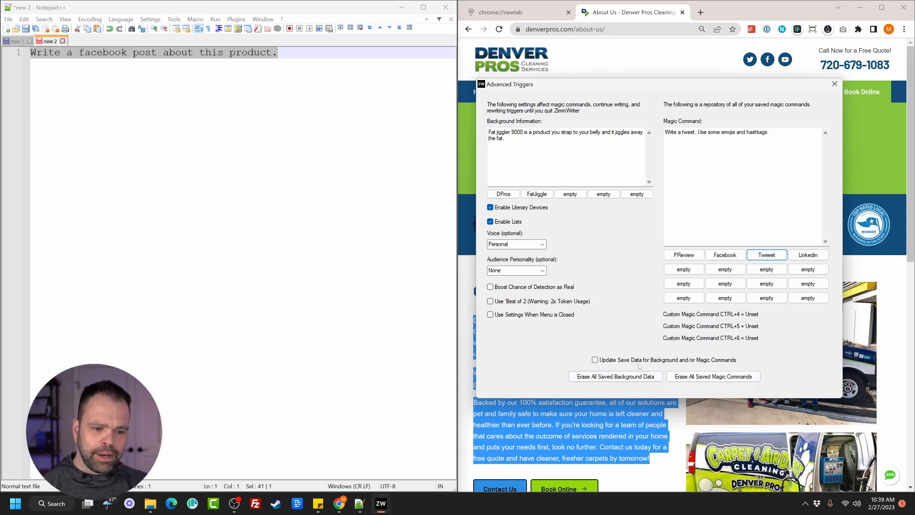
- Enable updating of saved data and open the update dialogs of the Tweeet and PReview commands, cancelling both
{"action": "left_click", "coordinate": [611, 359]}
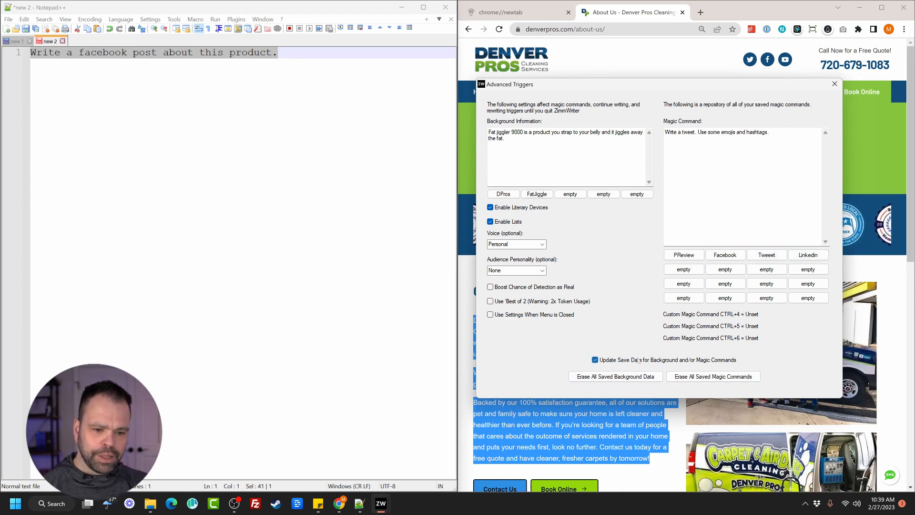
{"action": "left_click_drag", "start_coordinate": [769, 132], "coordinate": [665, 132]}
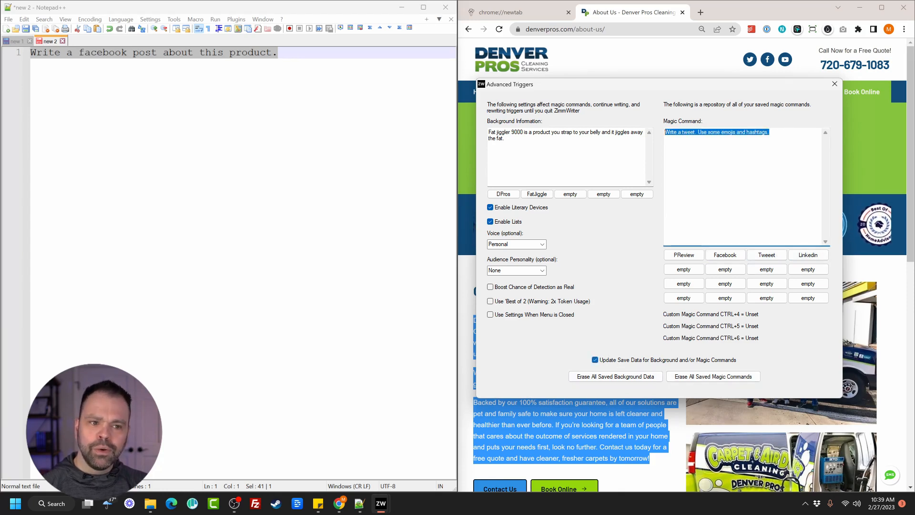
{"action": "left_click", "coordinate": [761, 255]}
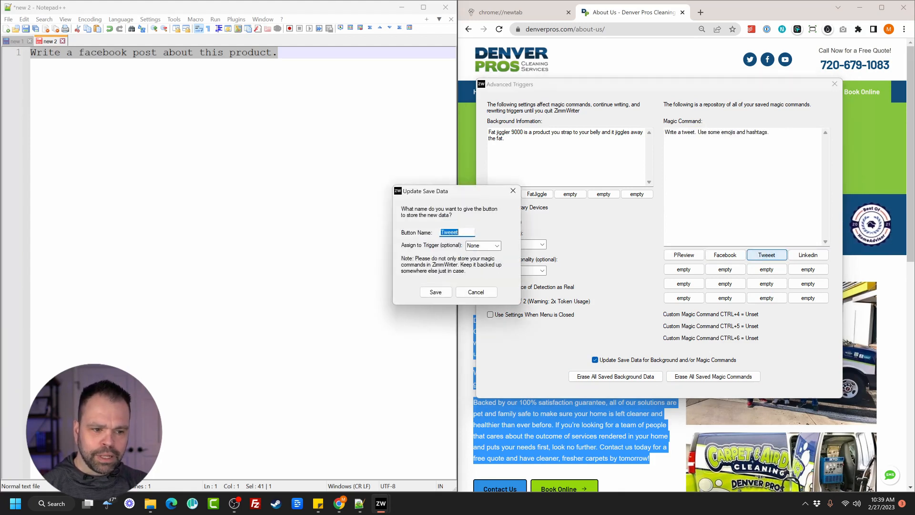
{"action": "left_click", "coordinate": [513, 190]}
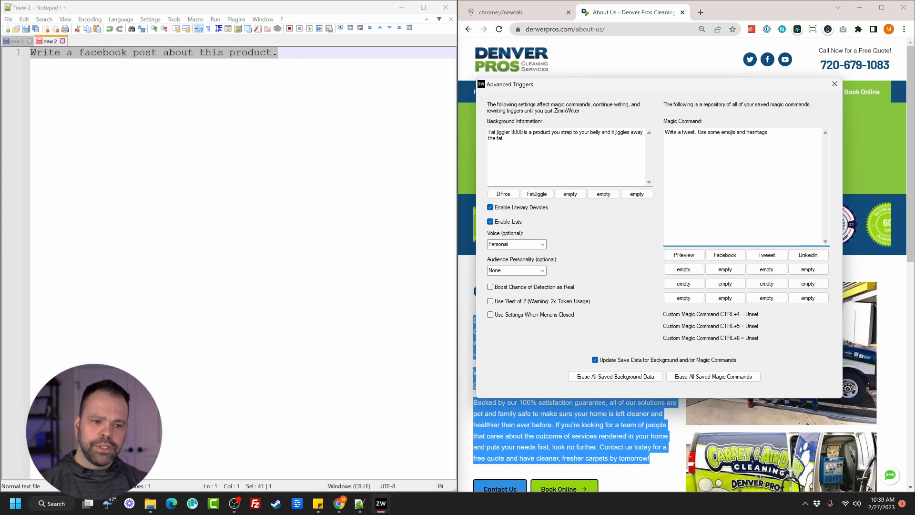
{"action": "left_click", "coordinate": [684, 255]}
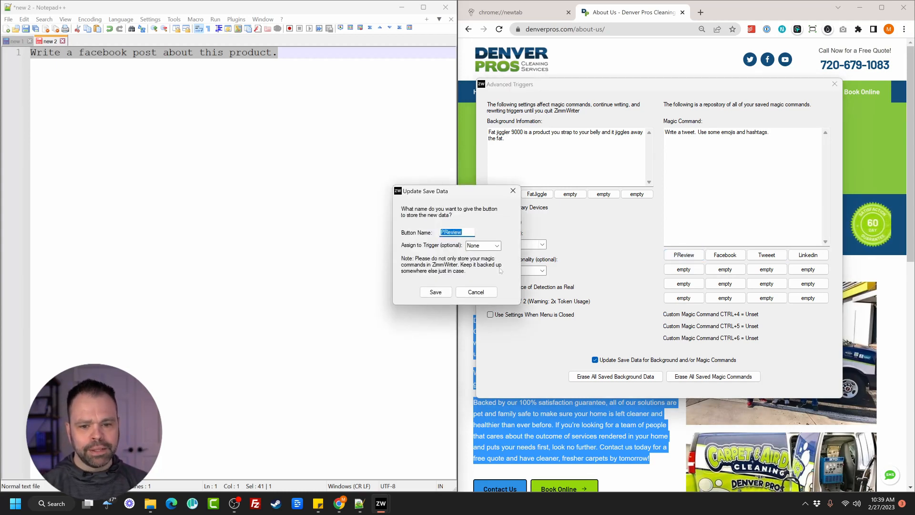
{"action": "left_click", "coordinate": [481, 291]}
- Replace the Notepad++ document's text with a copy of the saved PReview command and run the Magic Command on it
{"action": "left_click", "coordinate": [685, 255]}
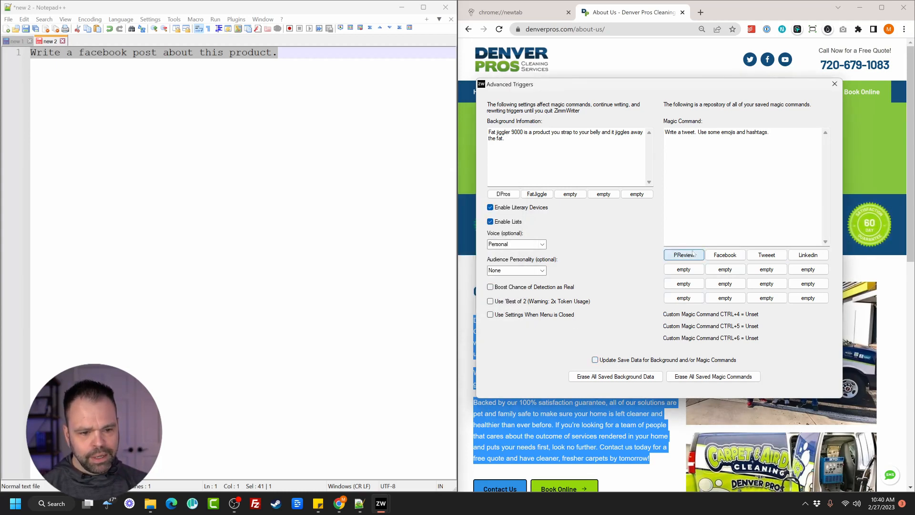
{"action": "left_click_drag", "start_coordinate": [687, 145], "coordinate": [665, 132]}
{"action": "key", "text": "ctrl+c"}
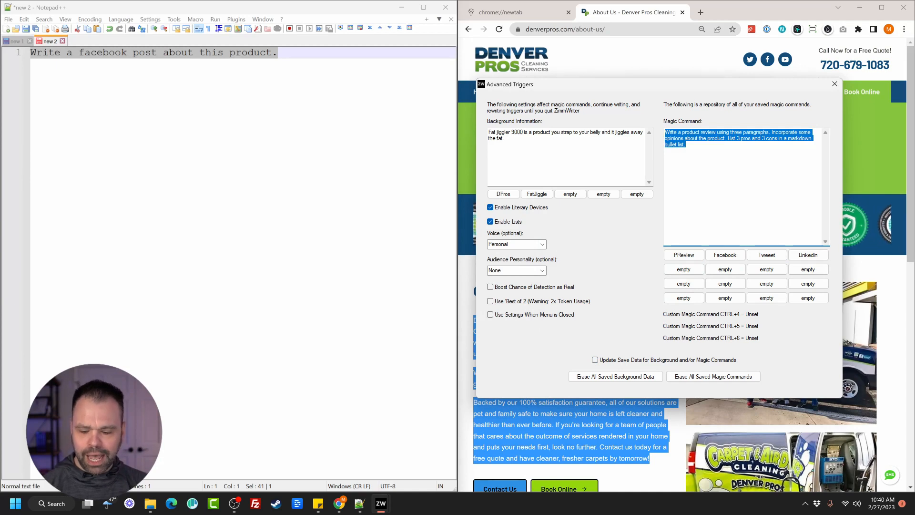
{"action": "key", "text": "alt+Tab"}
{"action": "key", "text": "ctrl+v"}
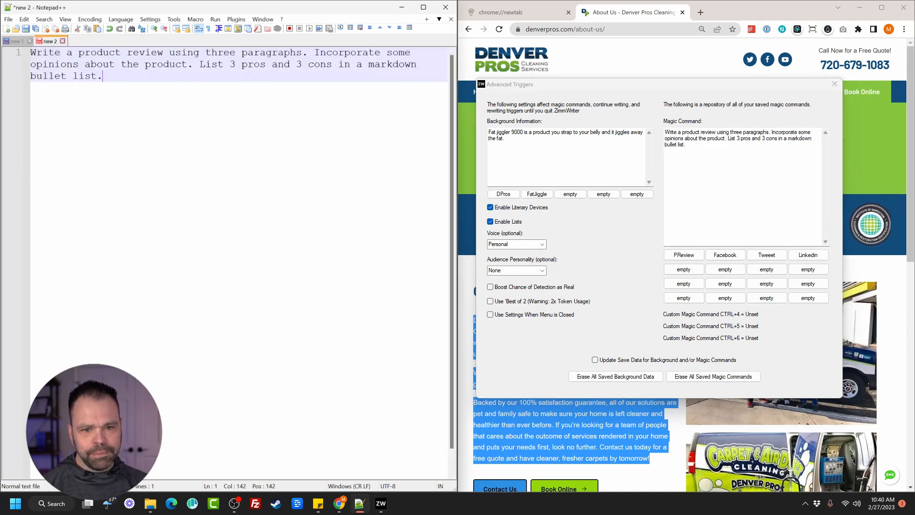
{"action": "key", "text": "ctrl+a"}
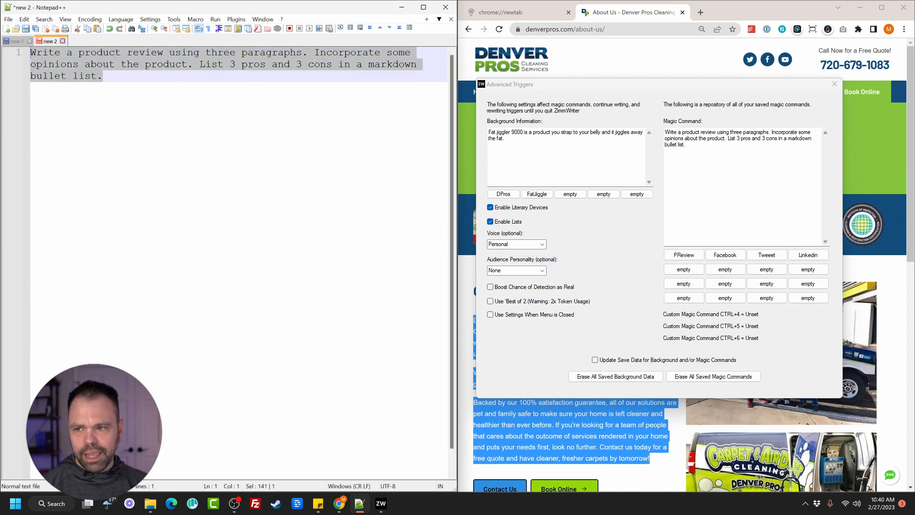
{"action": "key", "text": "ctrl+1"}
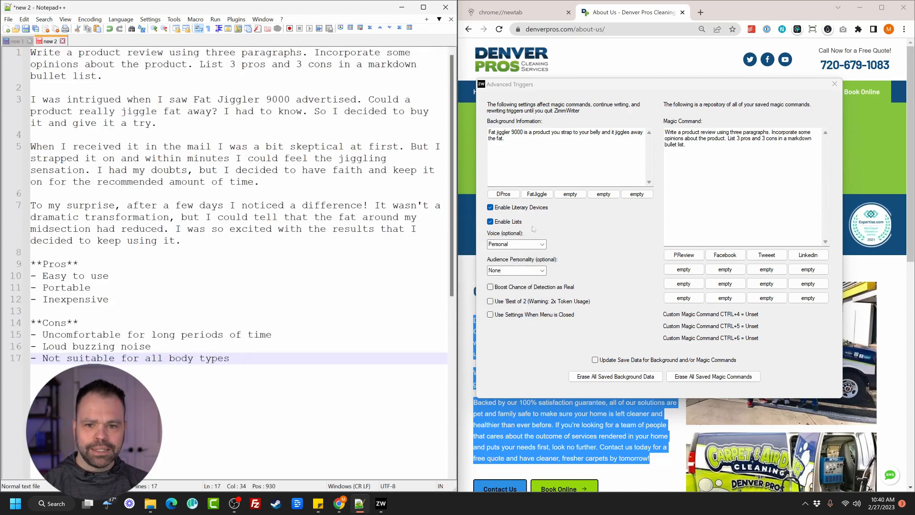
- Clear the background information in Advanced Triggers
{"action": "left_click", "coordinate": [519, 159]}
{"action": "key", "text": "ctrl+a"}
{"action": "key", "text": "BackSpace"}
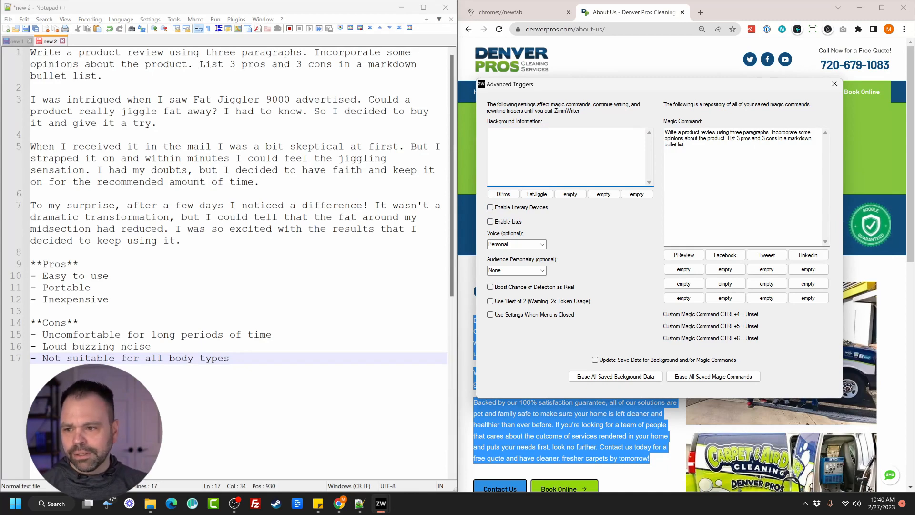
- Highlight the pros and cons and the review paragraphs in the document, and undo the generated review
{"action": "left_click_drag", "start_coordinate": [42, 263], "coordinate": [230, 358]}
{"action": "left_click_drag", "start_coordinate": [48, 99], "coordinate": [30, 251]}
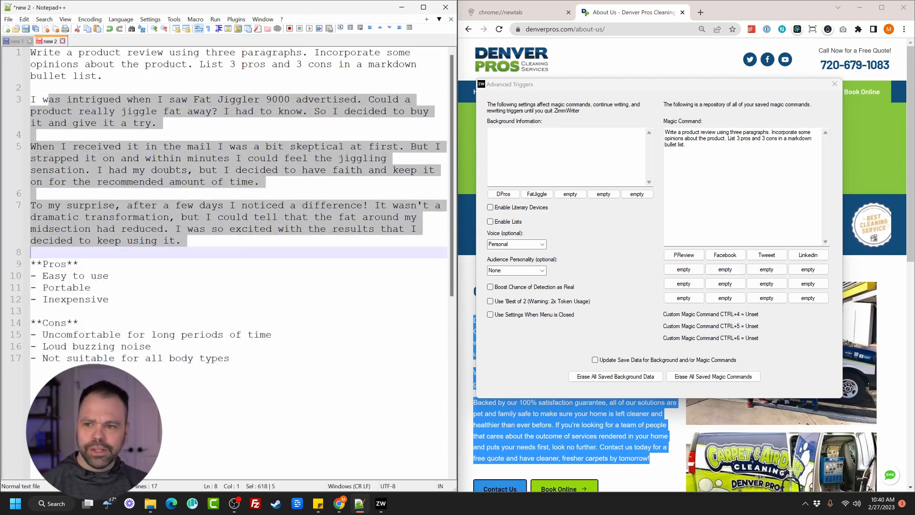
{"action": "key", "text": "ctrl+z"}
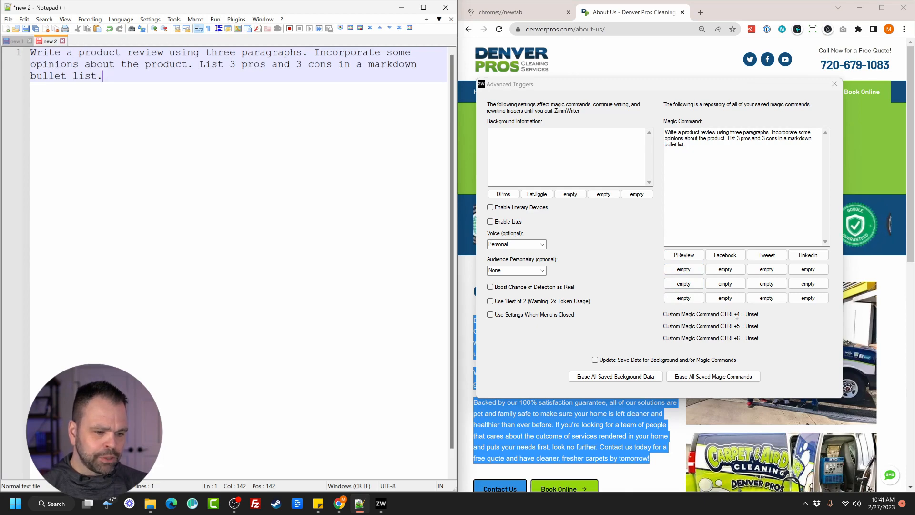
- Leave Advanced Triggers and view the hotkey configuration of the custom magic command triggers, closing it without changes
{"action": "left_click", "coordinate": [835, 84]}
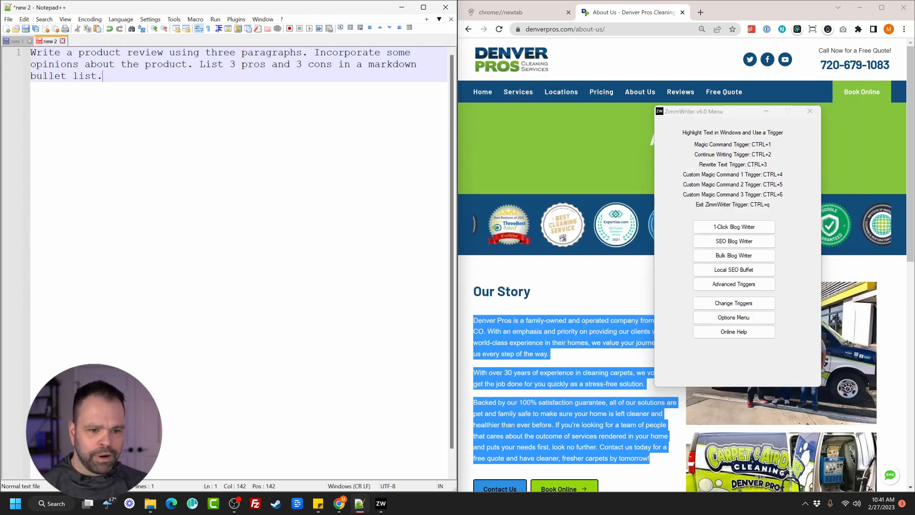
{"action": "left_click", "coordinate": [745, 304]}
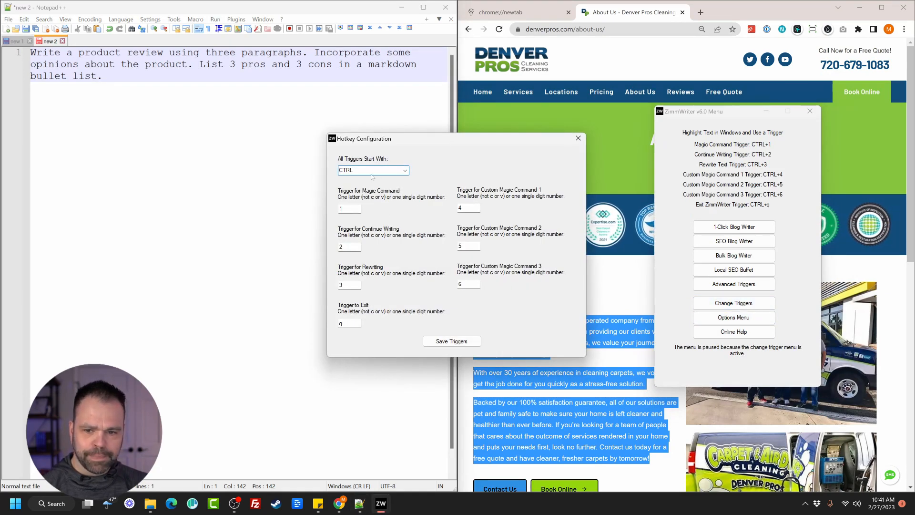
{"action": "left_click", "coordinate": [578, 138]}
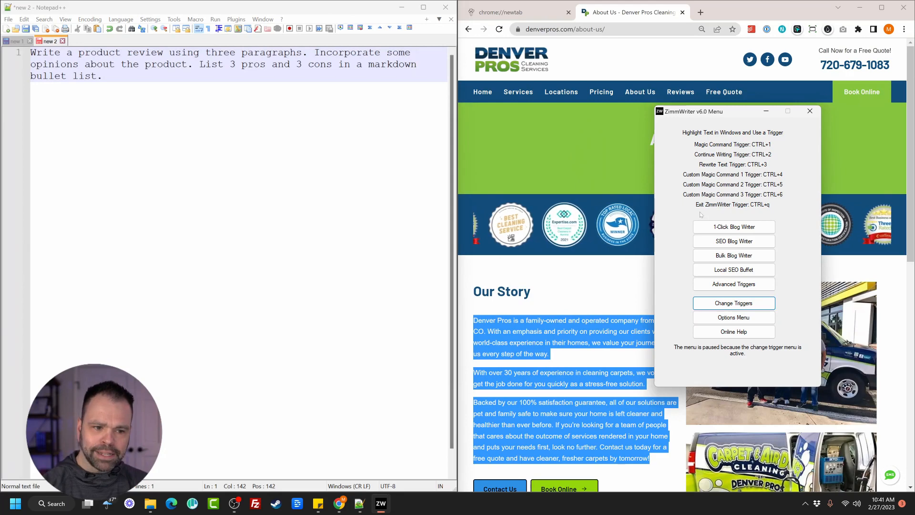
- Reopen Advanced Triggers, load the PReview command and update its saved data to assign it to the CTRL+4 trigger
{"action": "left_click", "coordinate": [733, 284]}
{"action": "left_click_drag", "start_coordinate": [507, 103], "coordinate": [702, 103]}
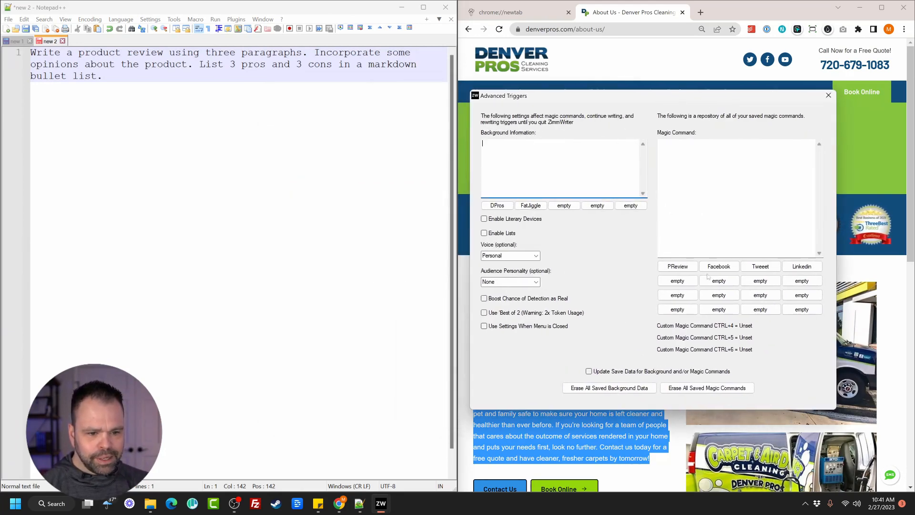
{"action": "left_click", "coordinate": [678, 266]}
{"action": "left_click", "coordinate": [589, 371]}
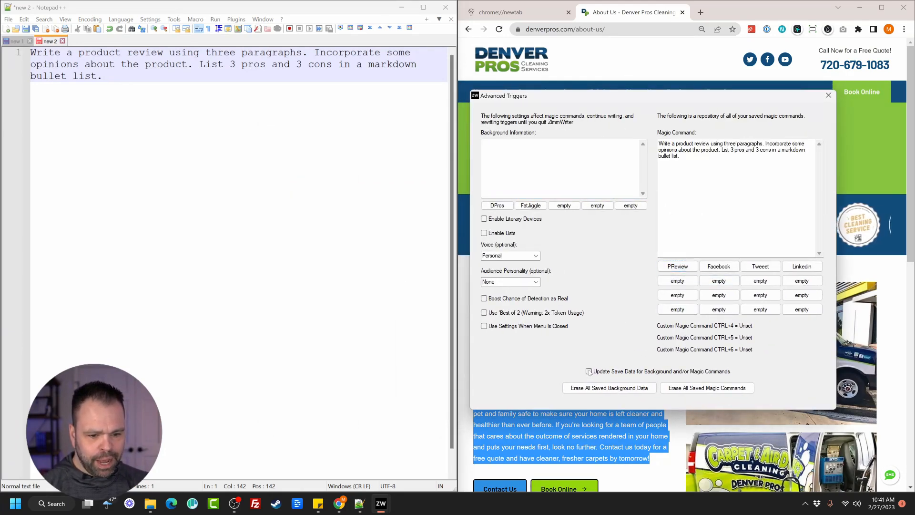
{"action": "left_click", "coordinate": [686, 270]}
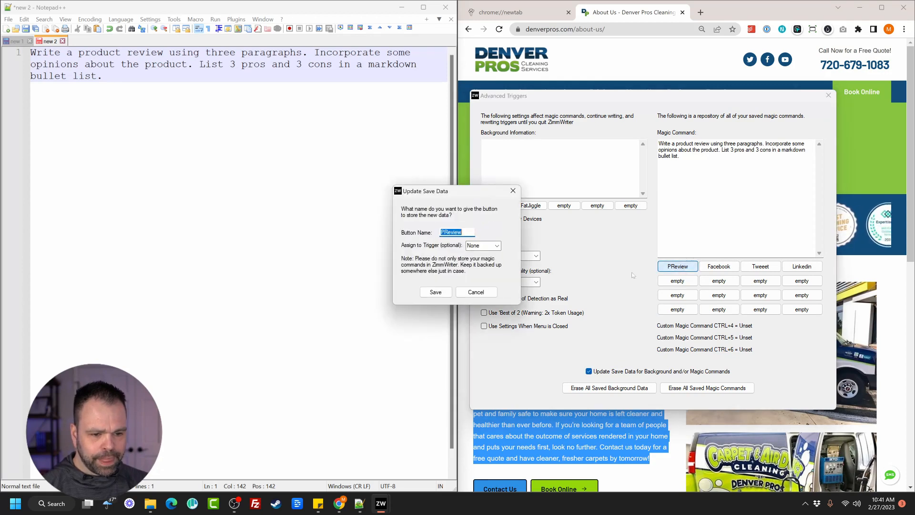
{"action": "left_click", "coordinate": [497, 245]}
{"action": "left_click", "coordinate": [496, 261]}
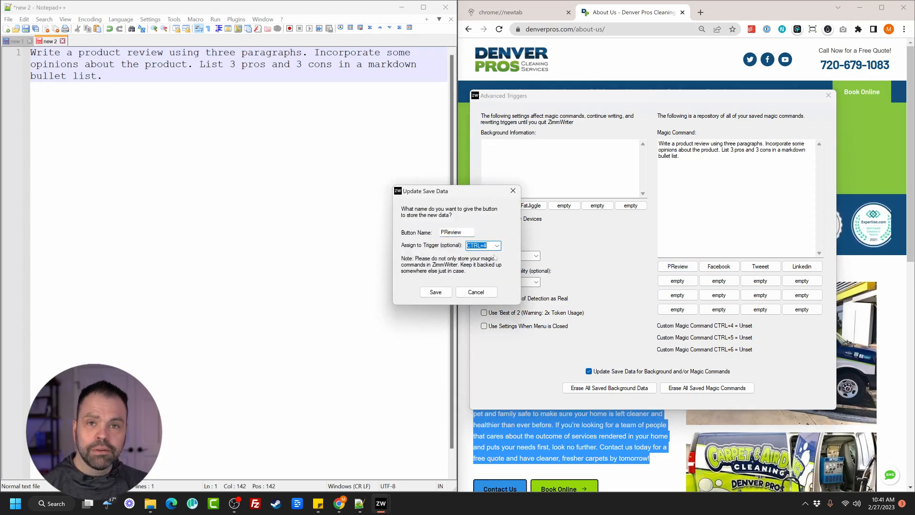
{"action": "key", "text": "Return"}
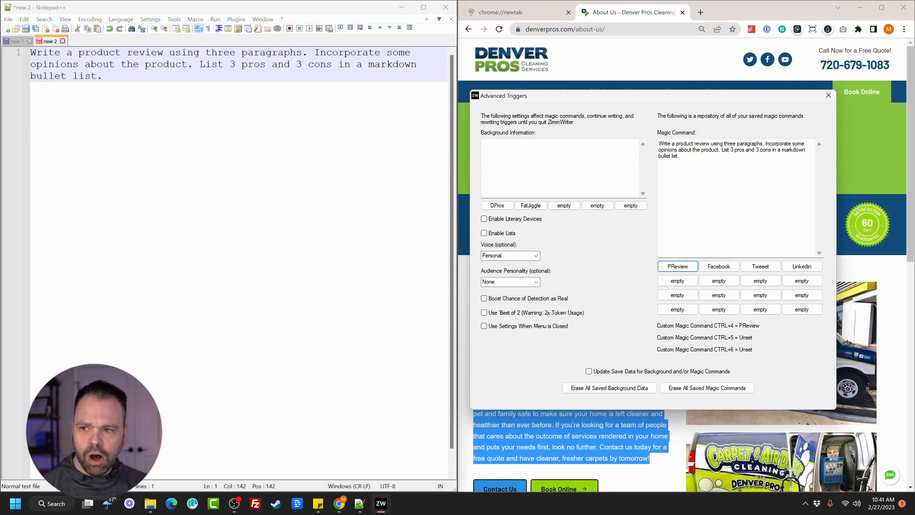
- Delete the whole product review prompt from the Notepad++ document
{"action": "left_click", "coordinate": [162, 114]}
{"action": "key", "text": "ctrl+a"}
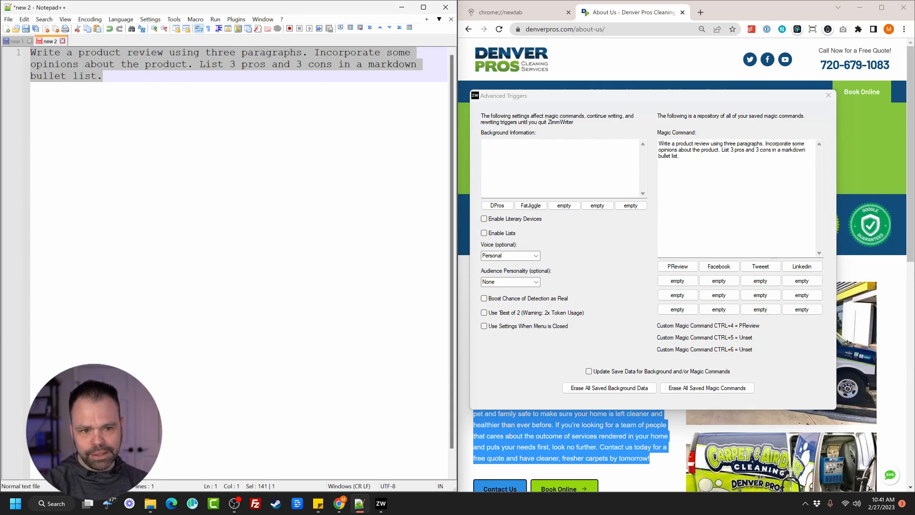
{"action": "left_click_drag", "start_coordinate": [106, 77], "coordinate": [29, 52]}
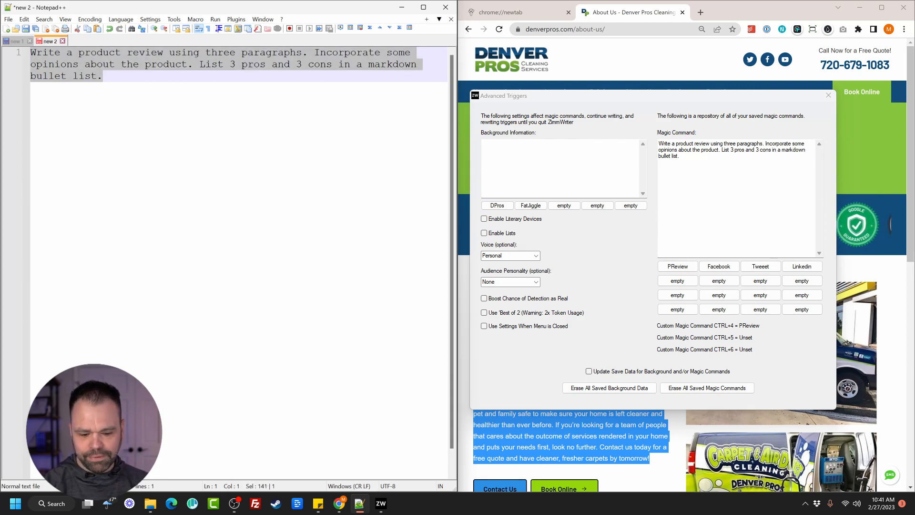
{"action": "key", "text": "BackSpace"}
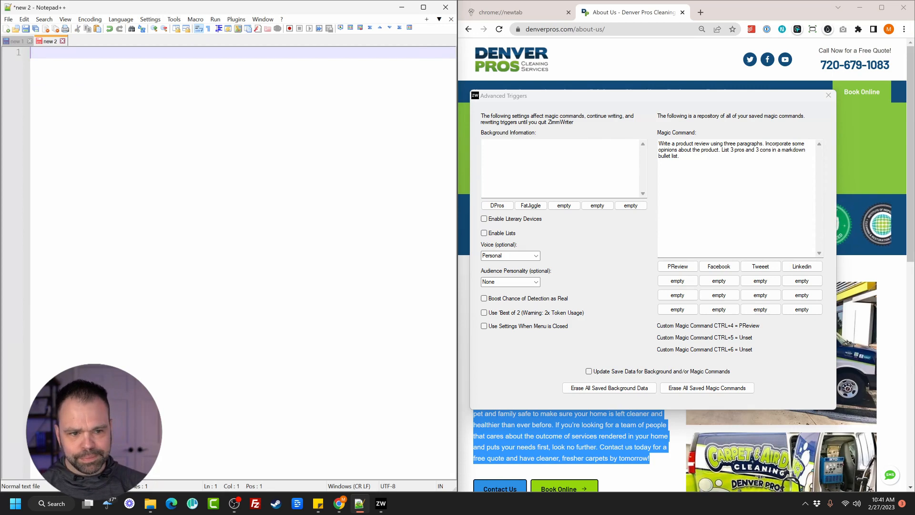
- Load the saved FatJiggle background information and move its text out of the Background Information field into the Notepad++ document
{"action": "left_click", "coordinate": [531, 205]}
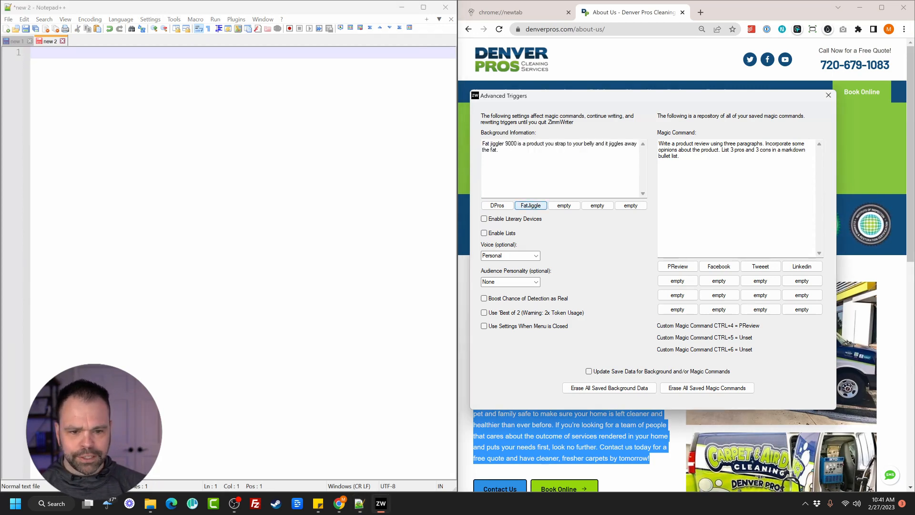
{"action": "key", "text": "BackSpace"}
{"action": "type", "text": "Fat jiggler 9000 is a product you strap to your belly and it jiggles away the fat."}
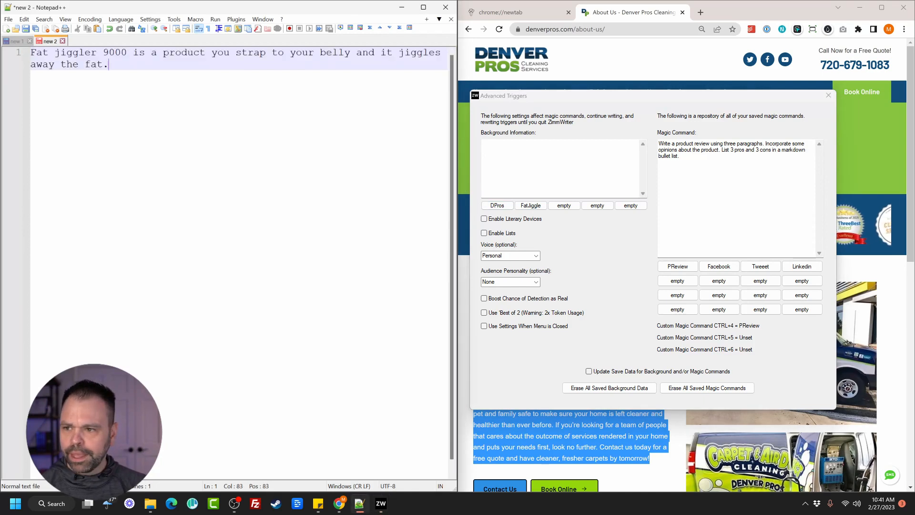
- Set the voice to None and run the PReview custom trigger (CTRL+4) on the Fat jiggler 9000 sentence in the document
{"action": "left_click", "coordinate": [519, 256]}
{"action": "left_click", "coordinate": [517, 265]}
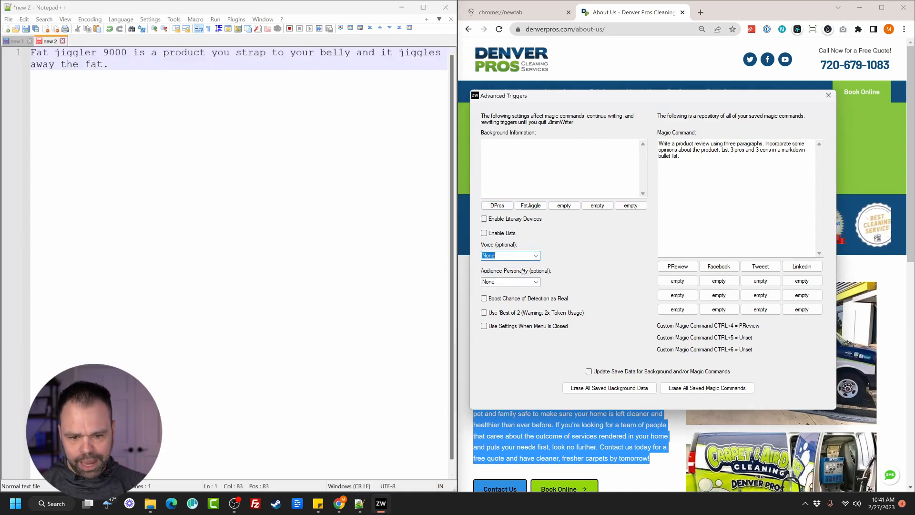
{"action": "left_click_drag", "start_coordinate": [109, 64], "coordinate": [36, 52]}
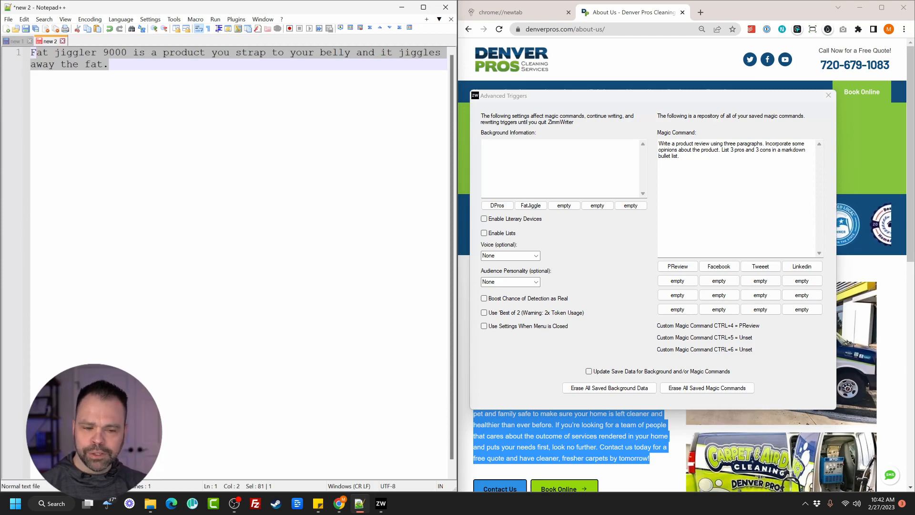
{"action": "left_click_drag", "start_coordinate": [110, 65], "coordinate": [31, 53]}
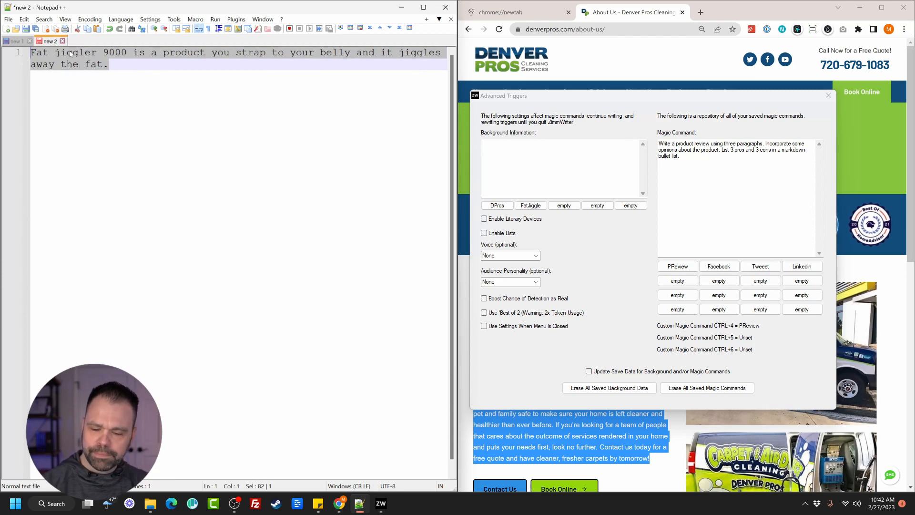
{"action": "key", "text": "ctrl+4"}
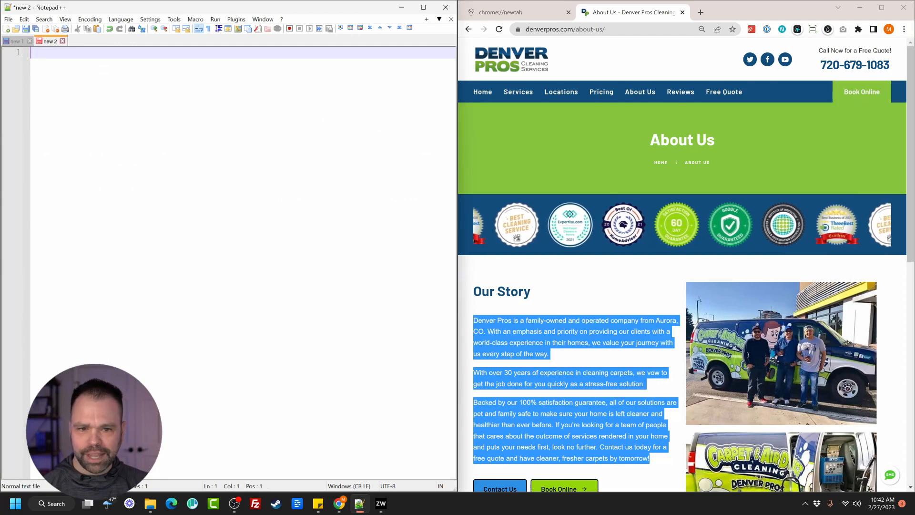
- Copy the list of selling points, from Free Quotes to the 5-Star rating, from the Denver Pros home page into the Notepad++ document
{"action": "left_click", "coordinate": [482, 92]}
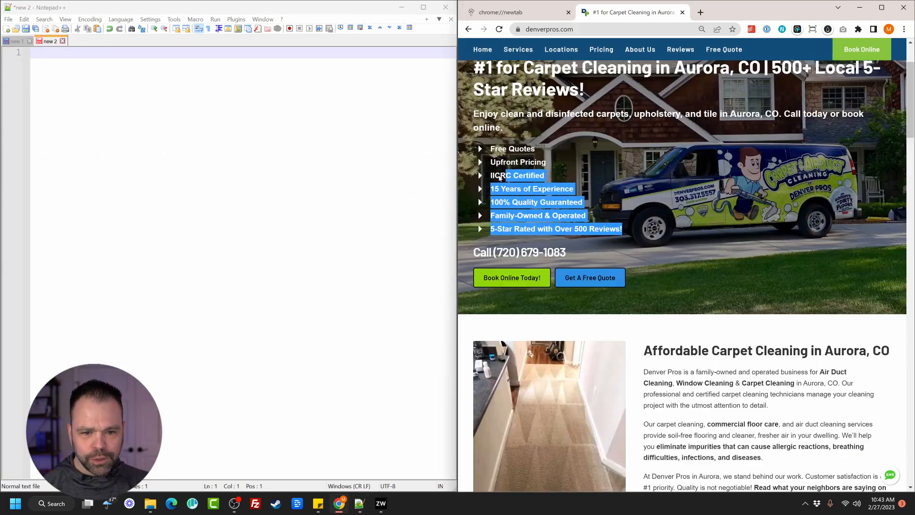
{"action": "left_click_drag", "start_coordinate": [500, 177], "coordinate": [490, 149]}
{"action": "key", "text": "ctrl+c"}
{"action": "key", "text": "alt+Tab"}
{"action": "key", "text": "ctrl+v"}
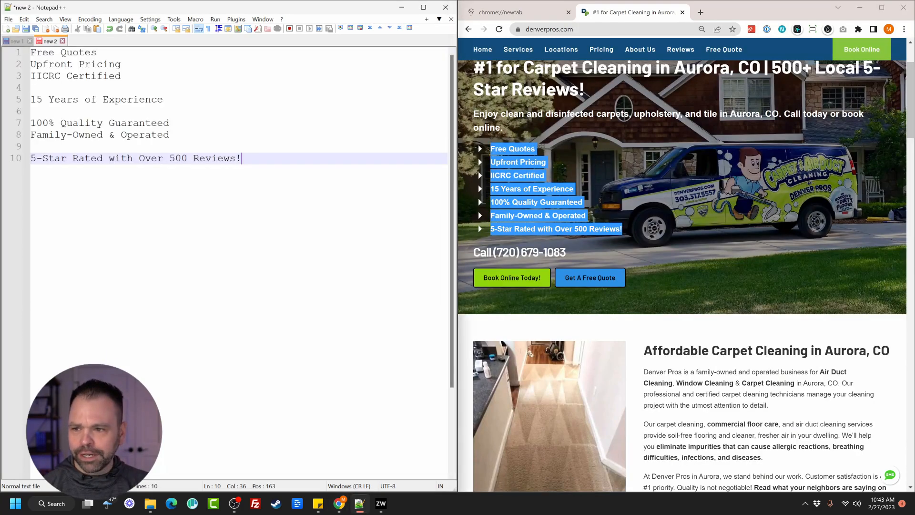
- Copy the Our Story paragraphs from the Denver Pros About Us page and add them below the list in the document
{"action": "scroll", "coordinate": [631, 322], "scroll_direction": "up", "scroll_amount": 3}
{"action": "left_click", "coordinate": [641, 91]}
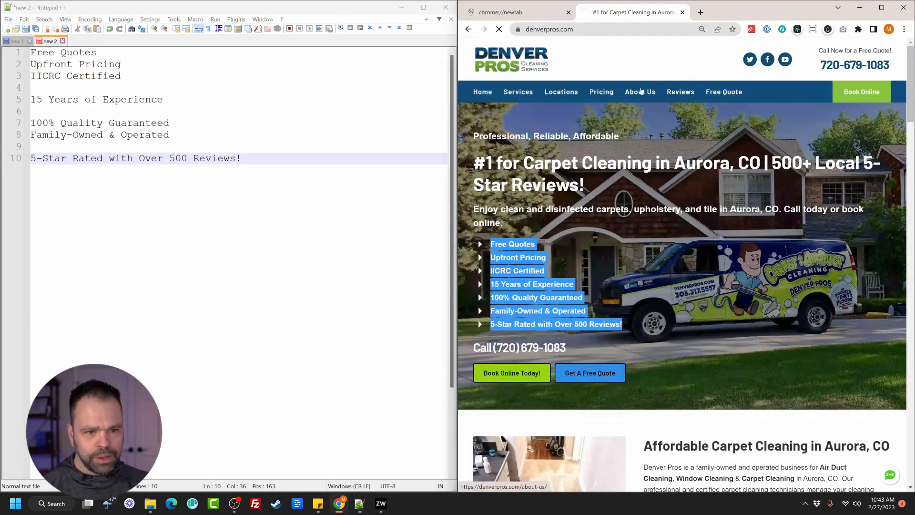
{"action": "scroll", "coordinate": [662, 302], "scroll_direction": "down", "scroll_amount": 4}
{"action": "left_click_drag", "start_coordinate": [652, 268], "coordinate": [470, 128]}
{"action": "key", "text": "ctrl+c"}
{"action": "key", "text": "alt+Tab"}
{"action": "key", "text": "Return"}
{"action": "key", "text": "Return"}
{"action": "key", "text": "ctrl+v"}
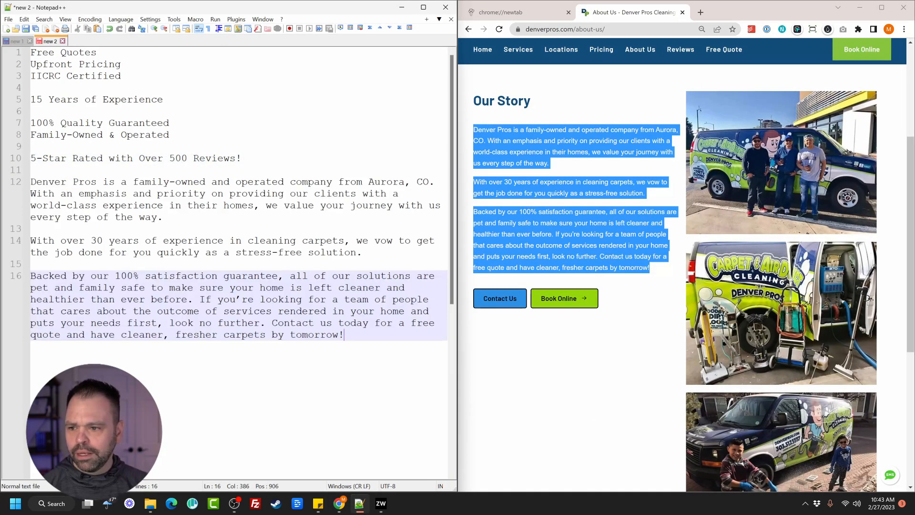
- Move the whole collected Denver Pros text from the document into the Background Information field of Advanced Triggers
{"action": "key", "text": "ctrl+a"}
{"action": "key", "text": "ctrl+x"}
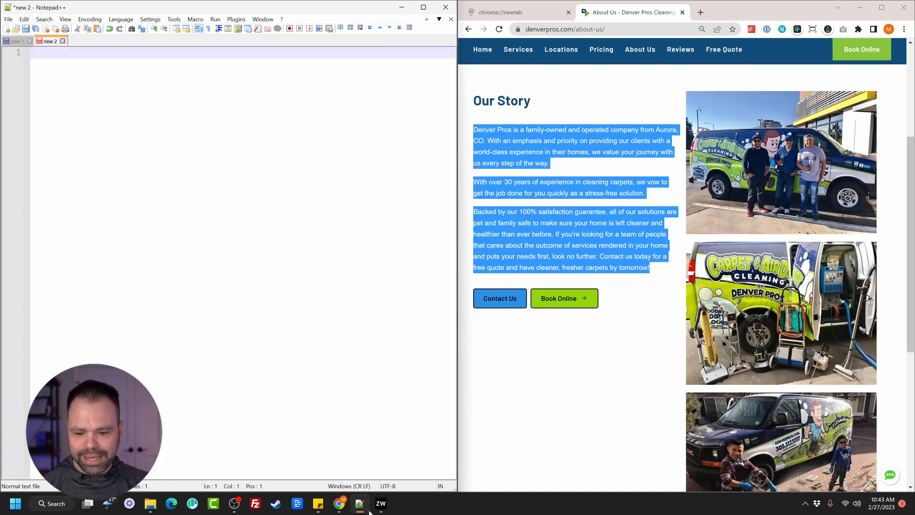
{"action": "mouse_move", "coordinate": [381, 503]}
{"action": "left_click", "coordinate": [406, 462]}
{"action": "left_click", "coordinate": [563, 167]}
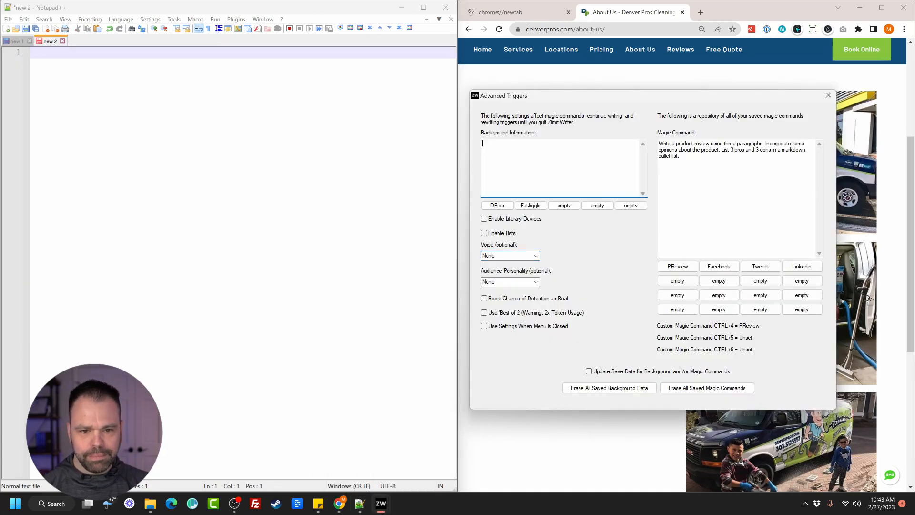
{"action": "key", "text": "ctrl+v"}
{"action": "scroll", "coordinate": [645, 168], "scroll_direction": "up", "scroll_amount": 5}
- Enable literary devices and set the voice to Professional in Advanced Triggers
{"action": "left_click", "coordinate": [505, 219]}
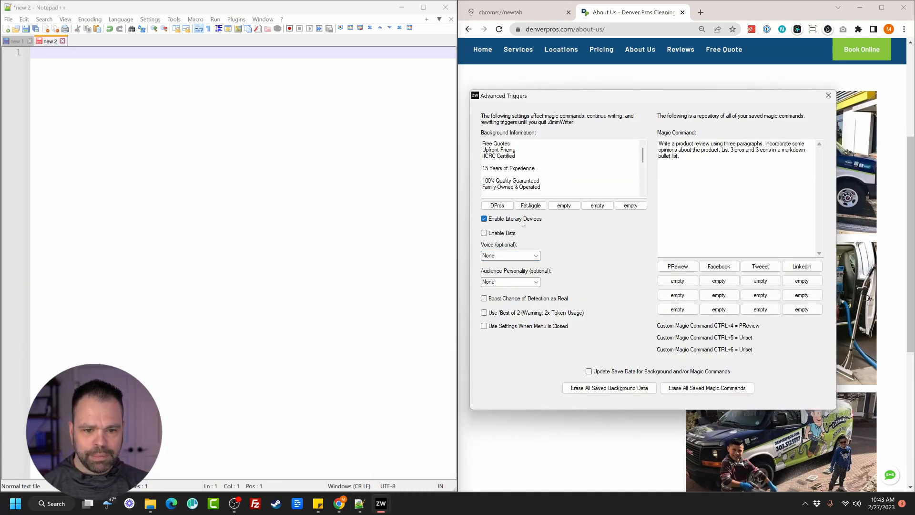
{"action": "left_click", "coordinate": [529, 256]}
{"action": "left_click", "coordinate": [499, 265]}
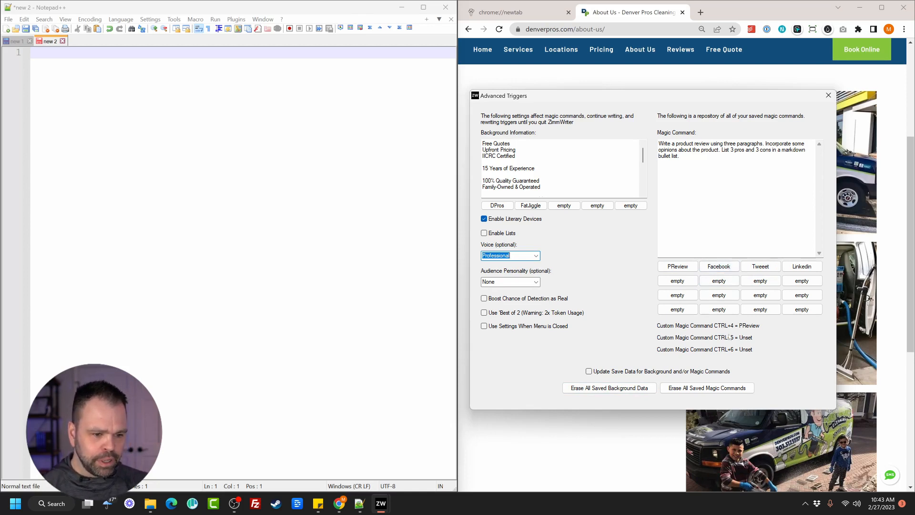
- Load the saved Facebook magic command and update its saved data to assign it to the CTRL+5 custom trigger
{"action": "left_click", "coordinate": [723, 209]}
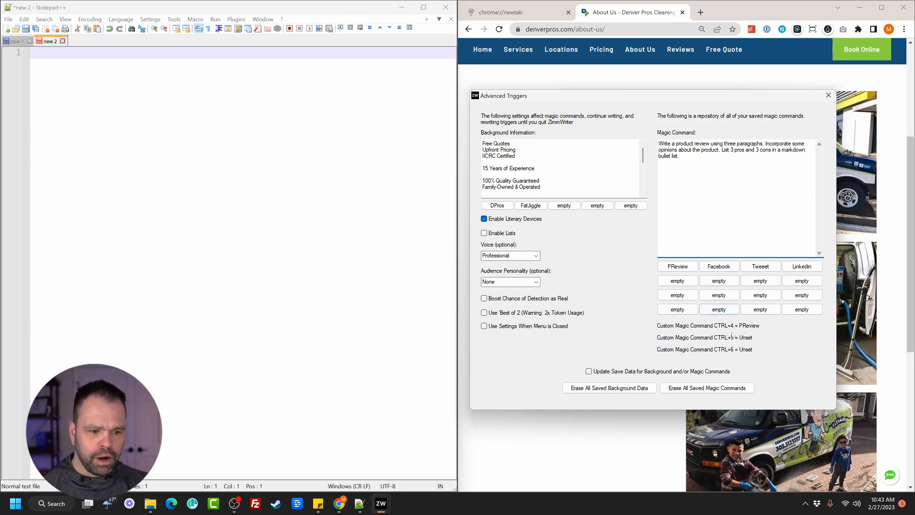
{"action": "left_click", "coordinate": [589, 371]}
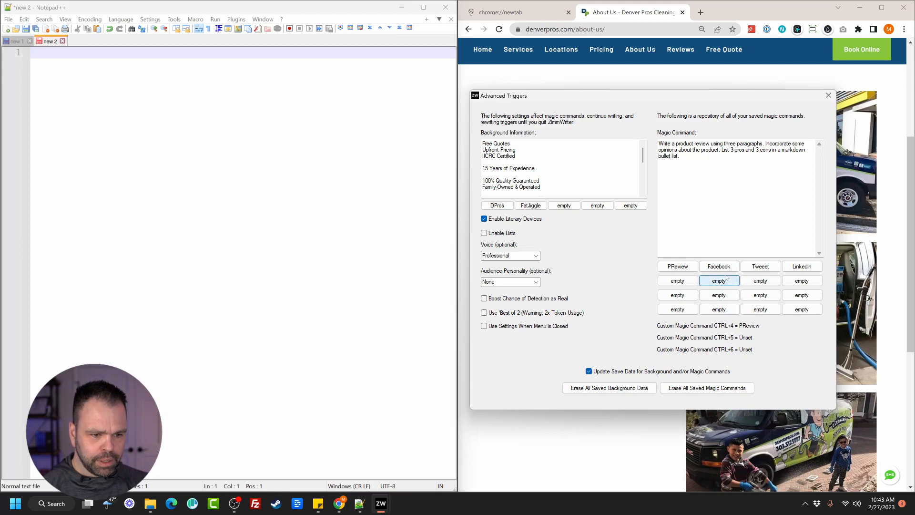
{"action": "left_click", "coordinate": [589, 371]}
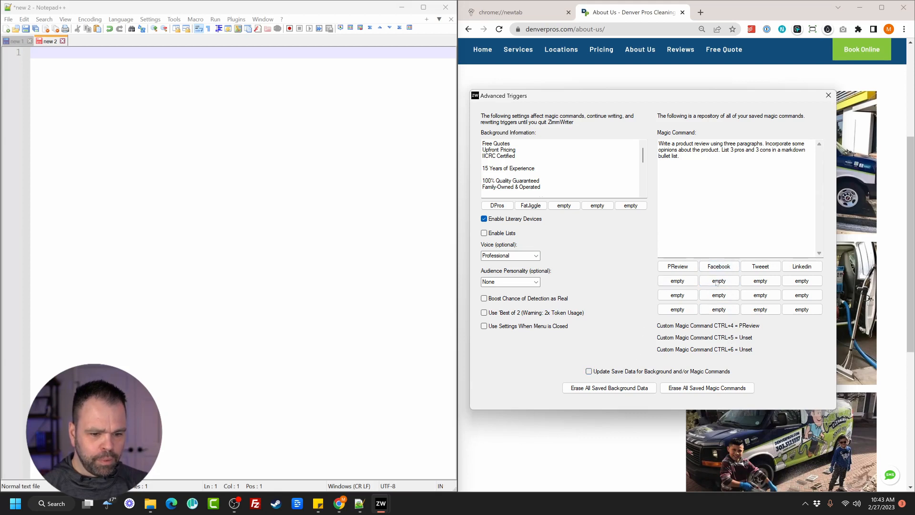
{"action": "left_click", "coordinate": [726, 269]}
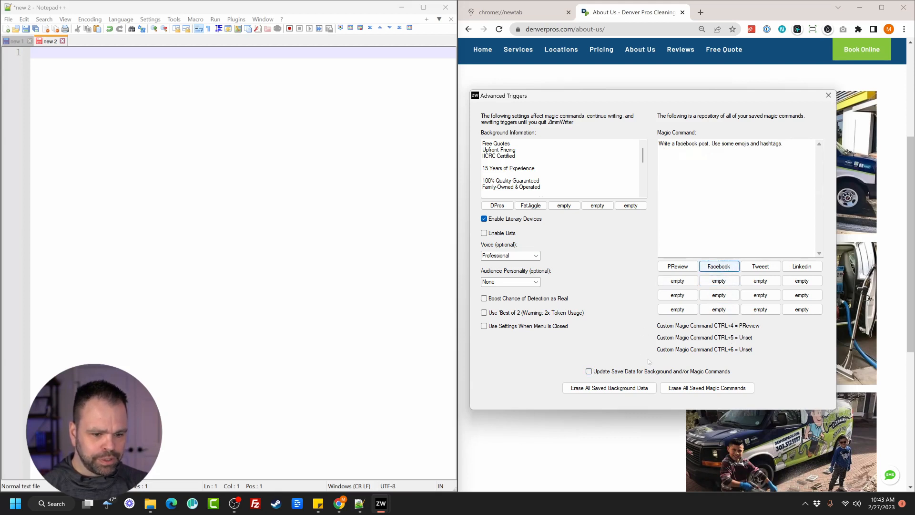
{"action": "left_click", "coordinate": [630, 372]}
{"action": "left_click", "coordinate": [718, 270]}
{"action": "left_click", "coordinate": [496, 245]}
{"action": "left_click", "coordinate": [477, 267]}
{"action": "left_click", "coordinate": [436, 292]}
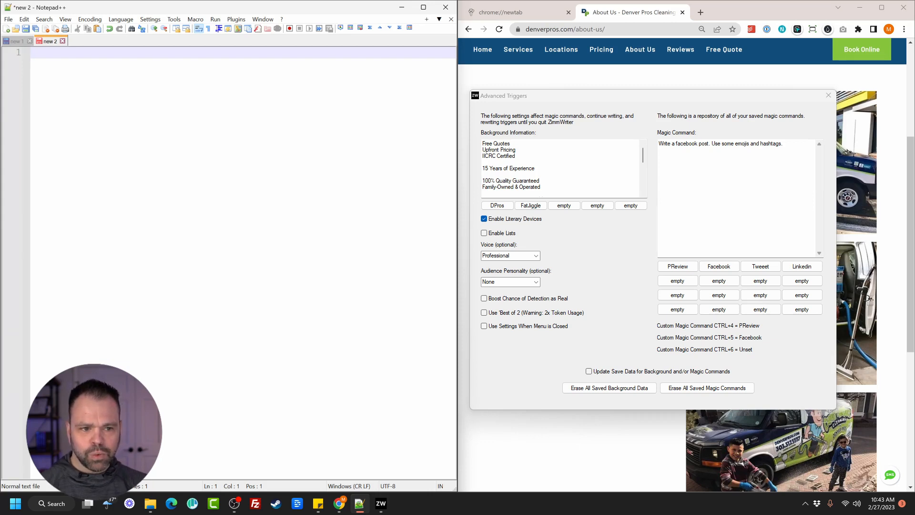
- Copy the Facebook magic command text into the Notepad++ document and run it as a magic command
{"action": "left_click", "coordinate": [553, 220]}
{"action": "key", "text": "ctrl+c"}
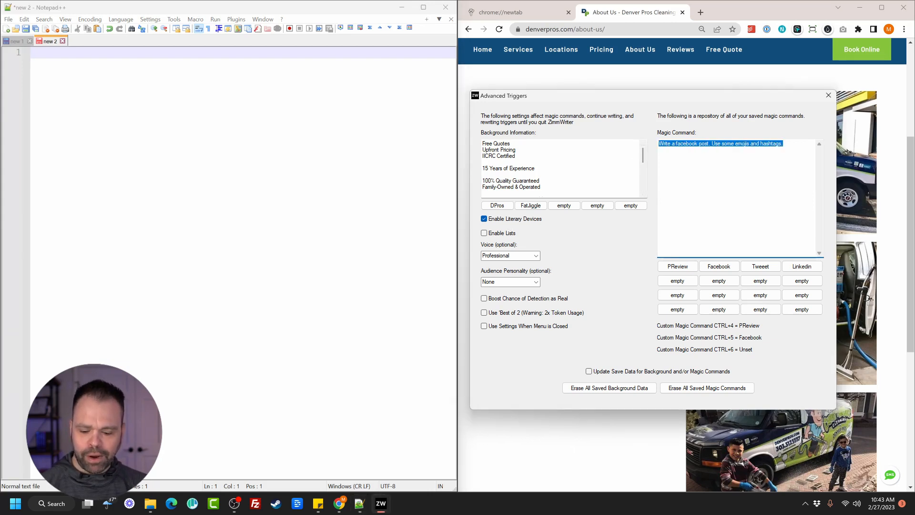
{"action": "key", "text": "alt+Tab"}
{"action": "key", "text": "ctrl+v"}
{"action": "key", "text": "shift+Home"}
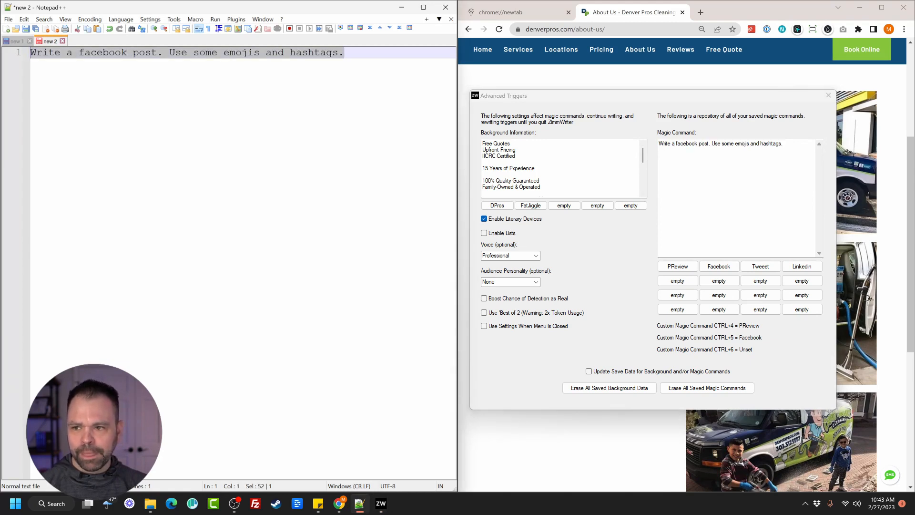
{"action": "key", "text": "ctrl+1"}
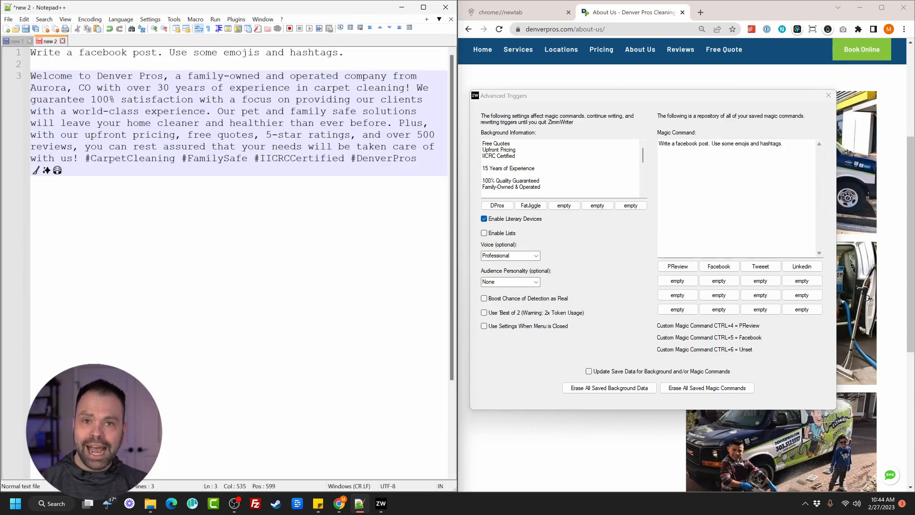
- Replace the document's content with "Write three paragraphs." and run the custom Facebook trigger on that line
{"action": "key", "text": "ctrl+a"}
{"action": "key", "text": "Delete"}
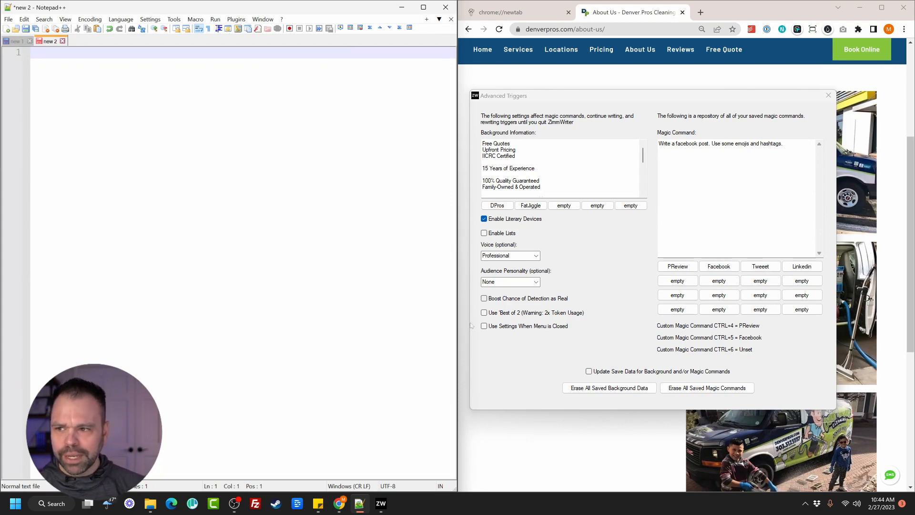
{"action": "type", "text": "Write three "}
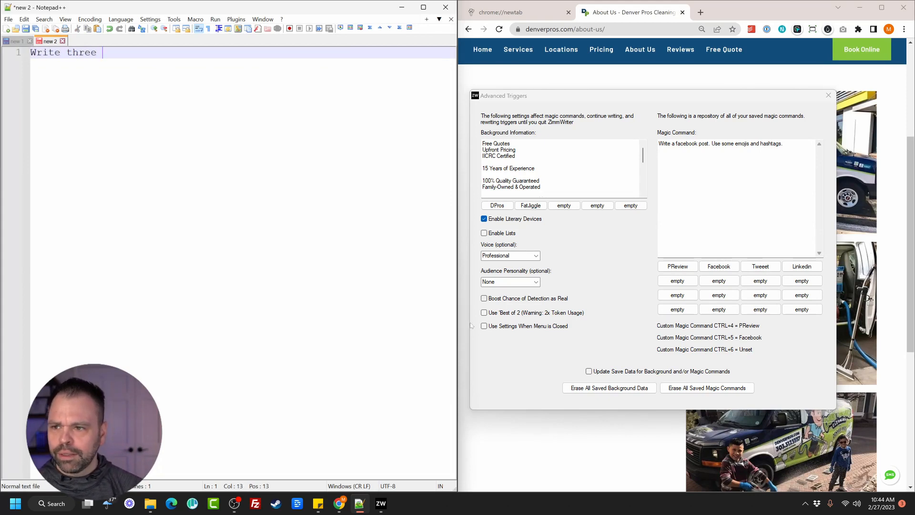
{"action": "type", "text": "paragraphs."}
{"action": "key", "text": "ctrl+a"}
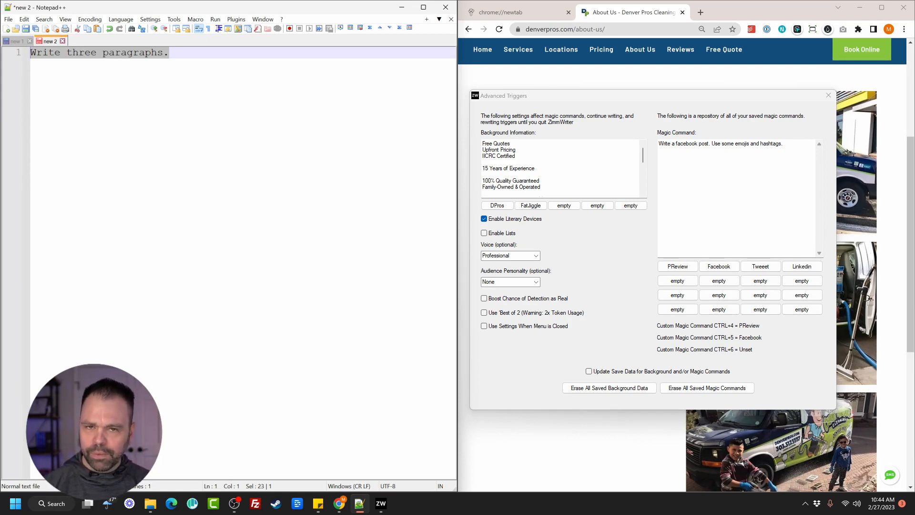
{"action": "key", "text": "ctrl+1"}
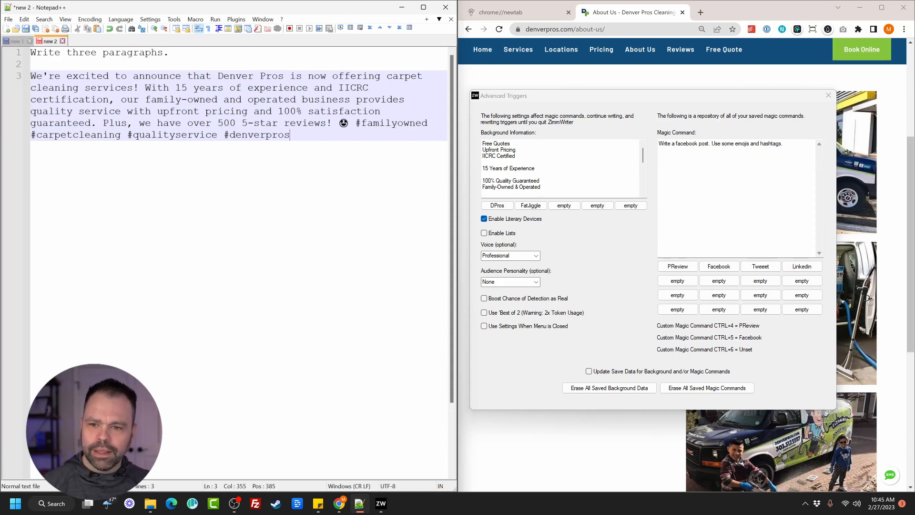
{"action": "scroll", "coordinate": [560, 168], "scroll_direction": "down", "scroll_amount": 5}
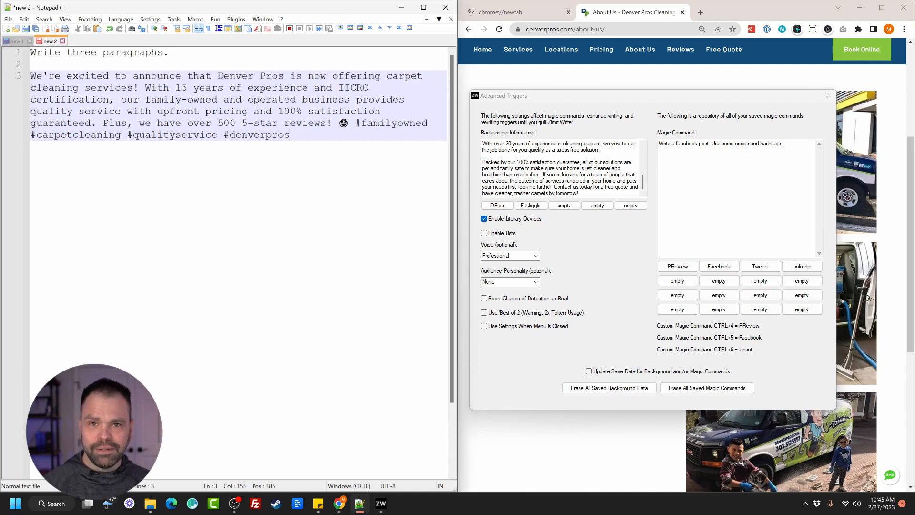
- Replace the document's content with the prompt "Write about our window cleaning service."
{"action": "key", "text": "ctrl+a"}
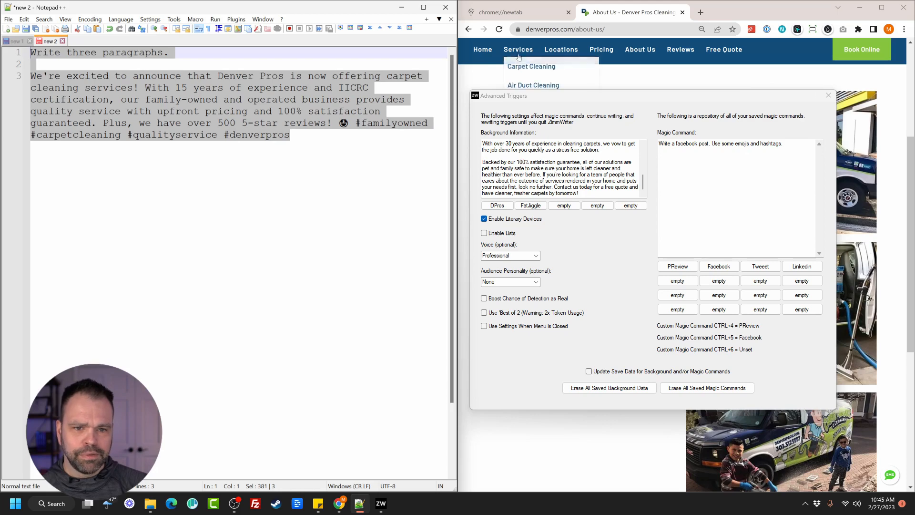
{"action": "left_click", "coordinate": [562, 56]}
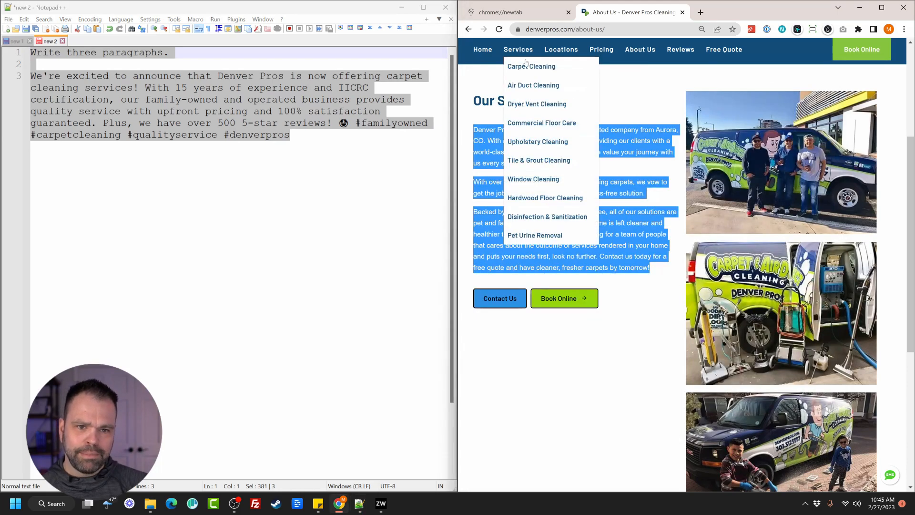
{"action": "left_click", "coordinate": [289, 159]}
{"action": "key", "text": "ctrl+a"}
{"action": "type", "text": "Write about window"}
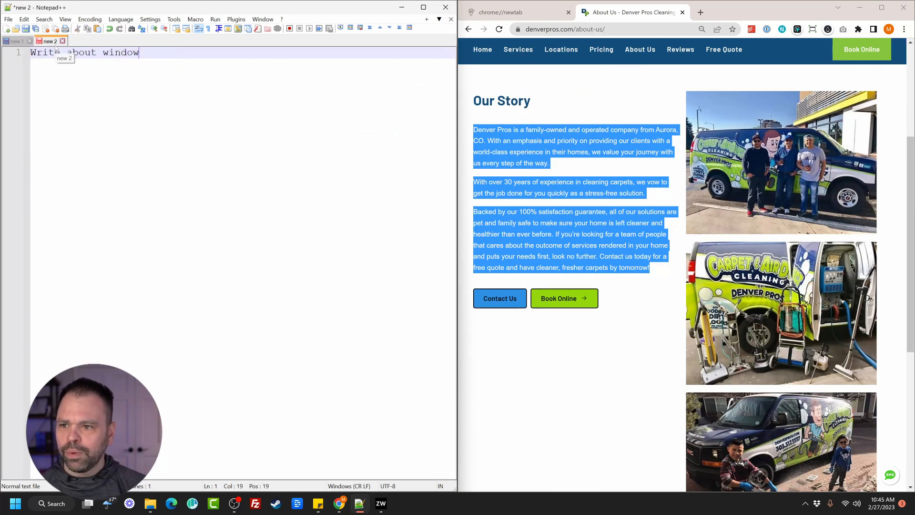
{"action": "type", "text": " cleaning service."}
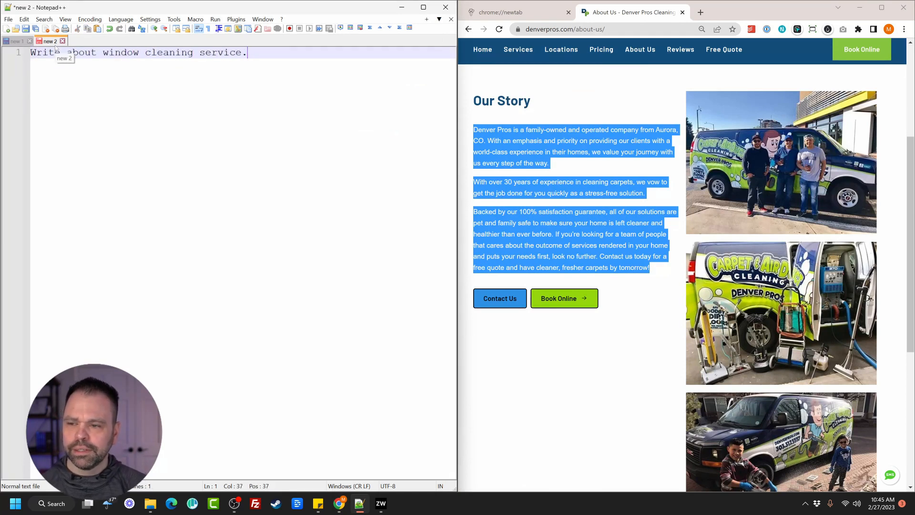
{"action": "key", "text": "ctrl+Left"}
{"action": "key", "text": "ctrl+Left"}
{"action": "key", "text": "ctrl+Left"}
{"action": "key", "text": "ctrl+Left"}
{"action": "type", "text": "our"}
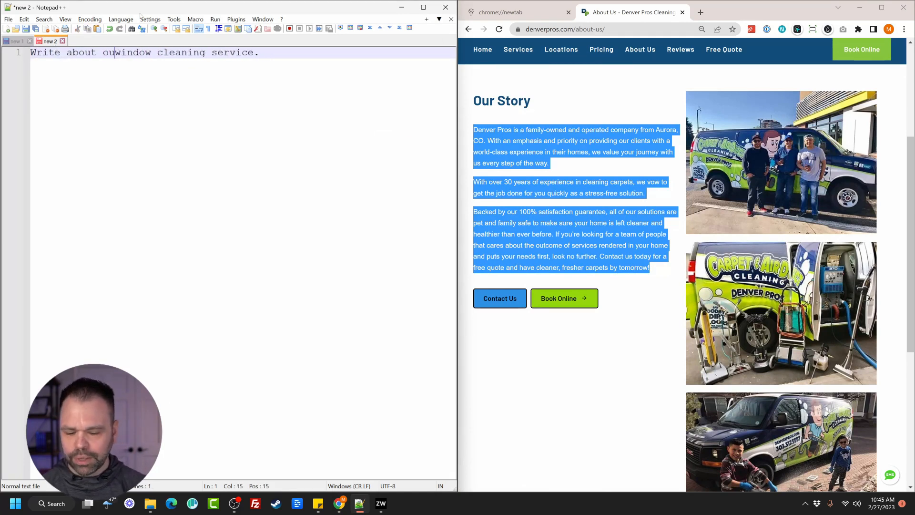
- Bring Advanced Triggers back into view and run the Facebook custom trigger (CTRL+5) on the window cleaning prompt
{"action": "left_click", "coordinate": [381, 504]}
{"action": "left_click", "coordinate": [409, 465]}
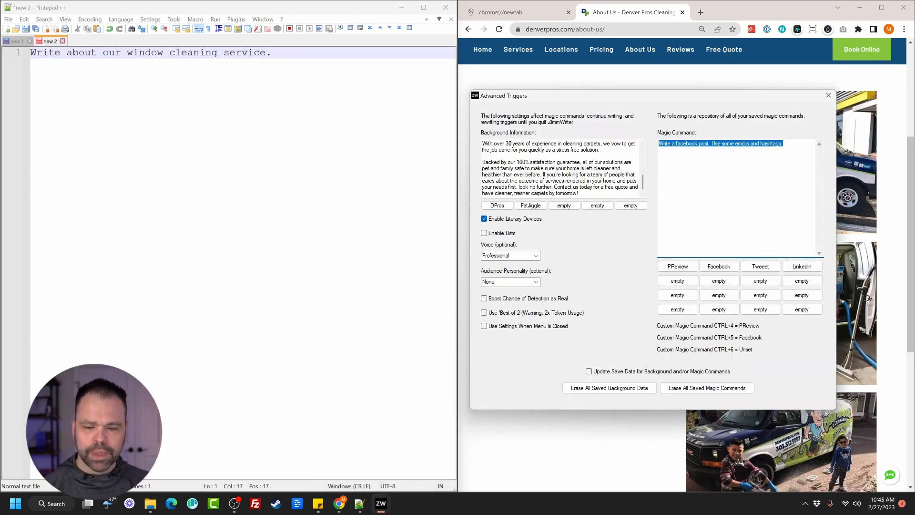
{"action": "key", "text": "alt+Tab"}
{"action": "key", "text": "ctrl+a"}
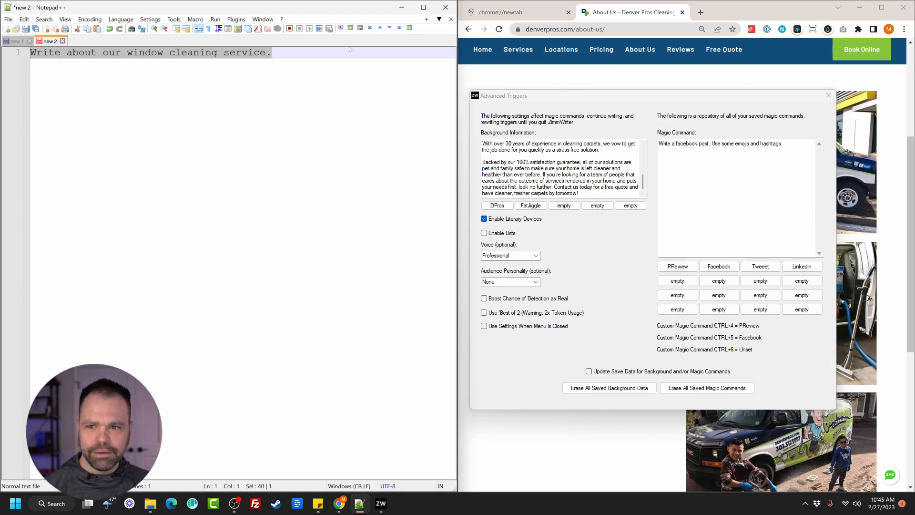
{"action": "key", "text": "ctrl+5"}
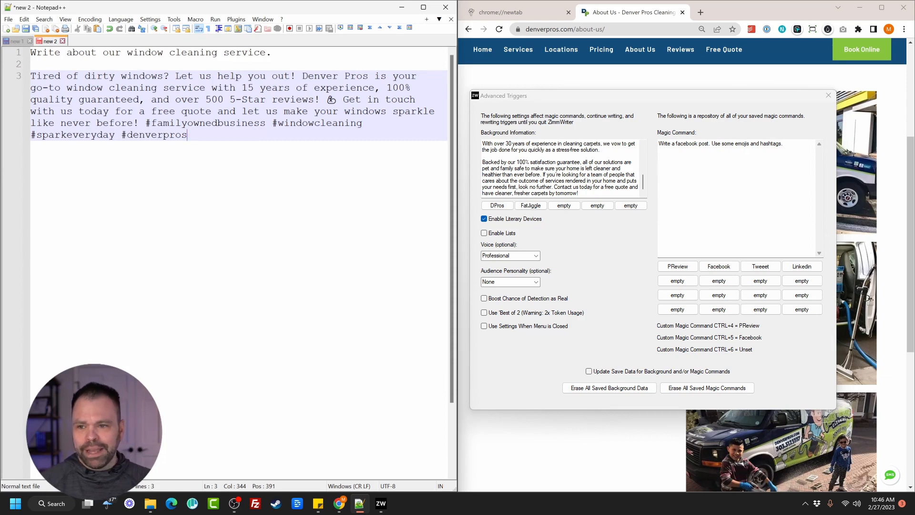
- Change the prompt on the first line to "Write about our pet urine removal service."
{"action": "left_click_drag", "start_coordinate": [272, 53], "coordinate": [30, 53]}
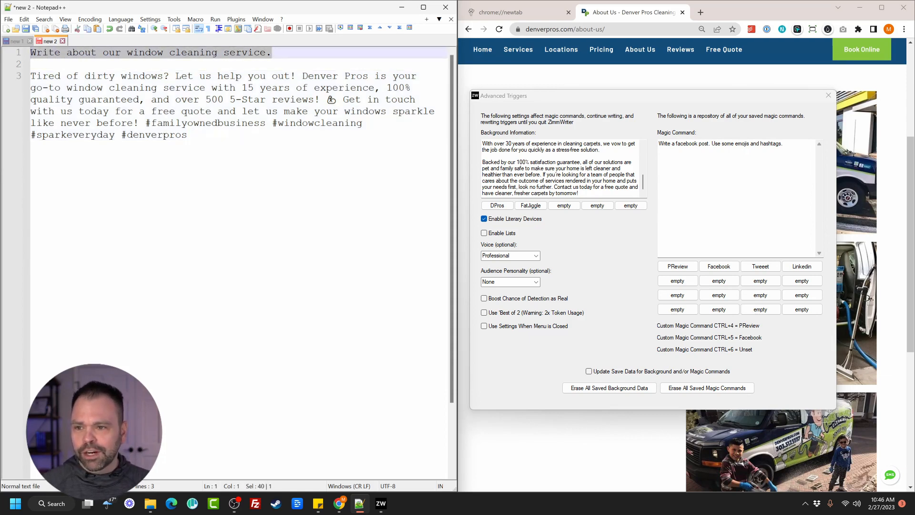
{"action": "double_click", "coordinate": [142, 54]}
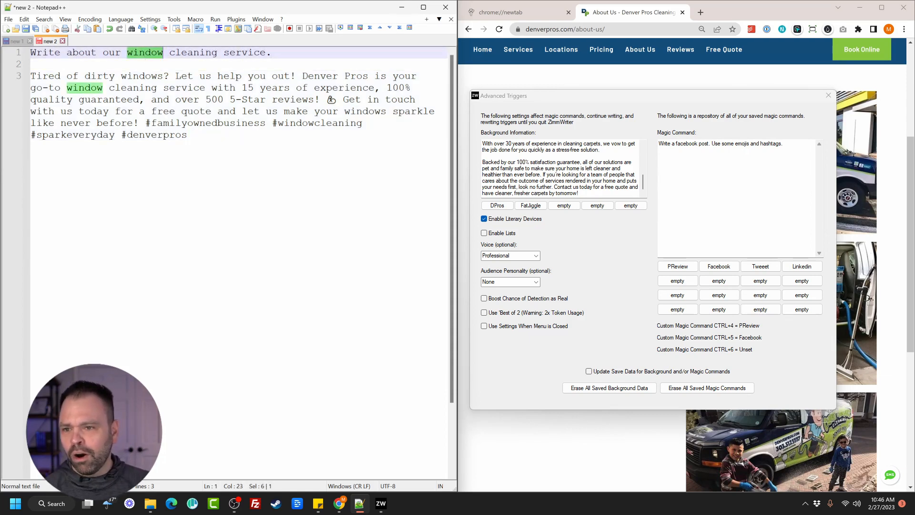
{"action": "key", "text": "ctrl+shift+Right"}
{"action": "key", "text": "ctrl+shift+Right"}
{"action": "type", "text": "pet urine rem"}
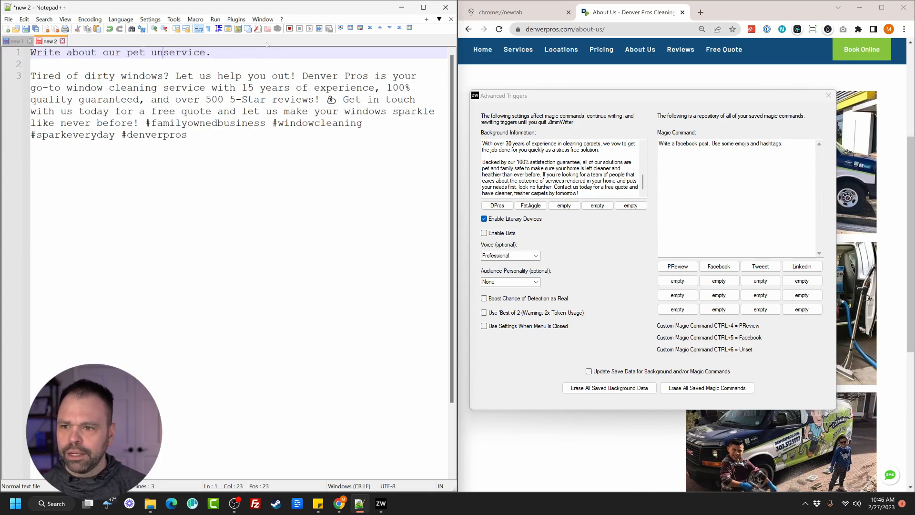
{"action": "type", "text": "oval"}
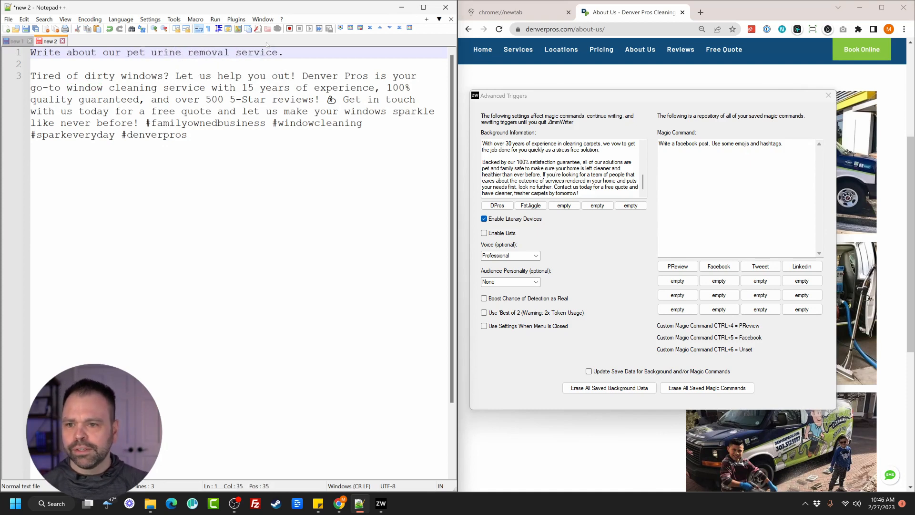
- Add three blank lines below the pet urine removal prompt and run the Facebook custom trigger on it
{"action": "key", "text": "Return"}
{"action": "key", "text": "Return"}
{"action": "key", "text": "Return"}
{"action": "left_click_drag", "start_coordinate": [285, 53], "coordinate": [30, 53]}
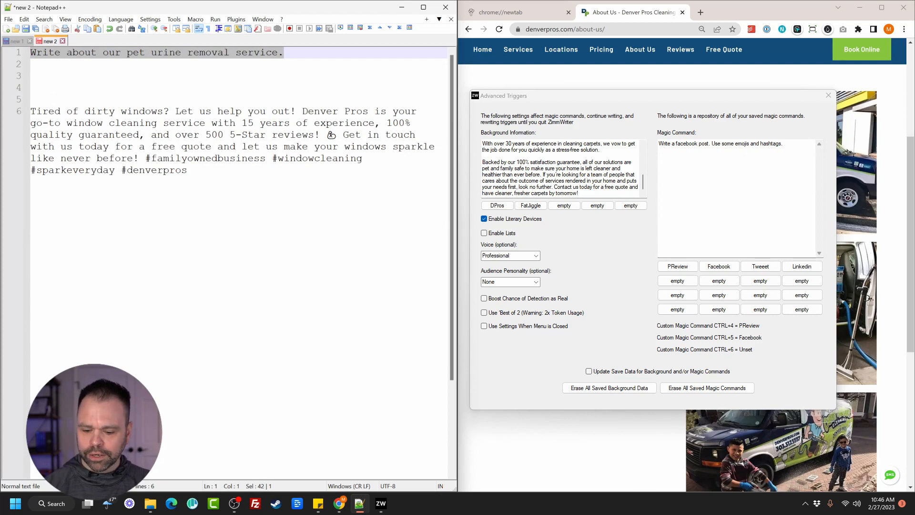
{"action": "key", "text": "ctrl+5"}
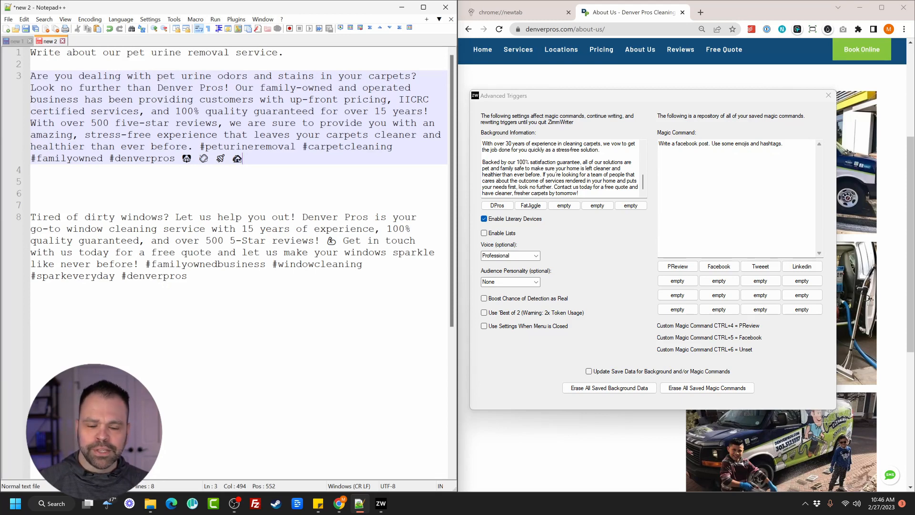
- Enable Use Settings When Menu is Closed in Advanced Triggers and close the window
{"action": "left_click_drag", "start_coordinate": [586, 96], "coordinate": [633, 73]}
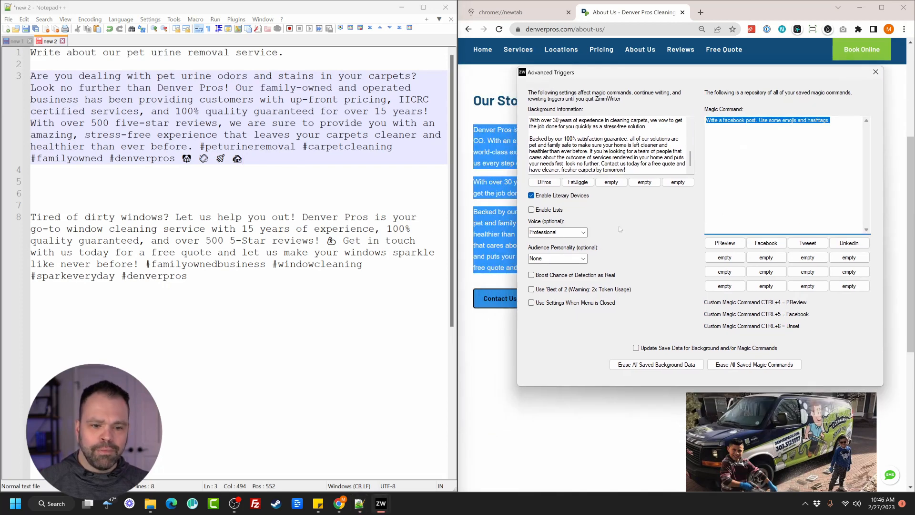
{"action": "left_click", "coordinate": [539, 304]}
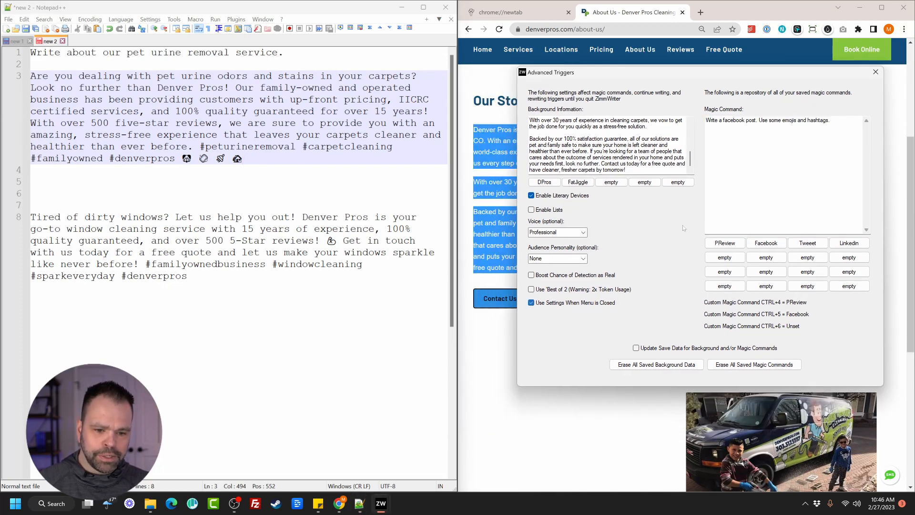
{"action": "left_click", "coordinate": [876, 72]}
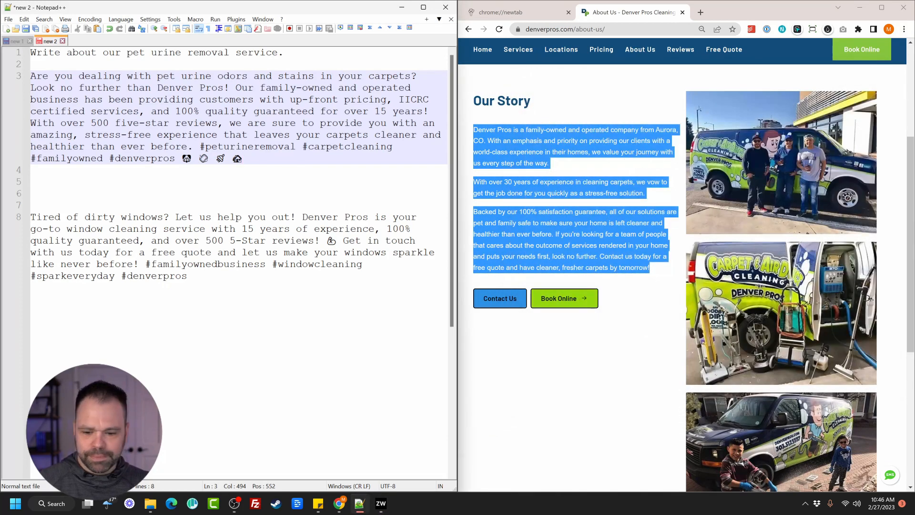
- Change the prompt to "Write about our tile and grout cleaning service." and add two blank lines below it
{"action": "left_click_drag", "start_coordinate": [315, 265], "coordinate": [320, 269]}
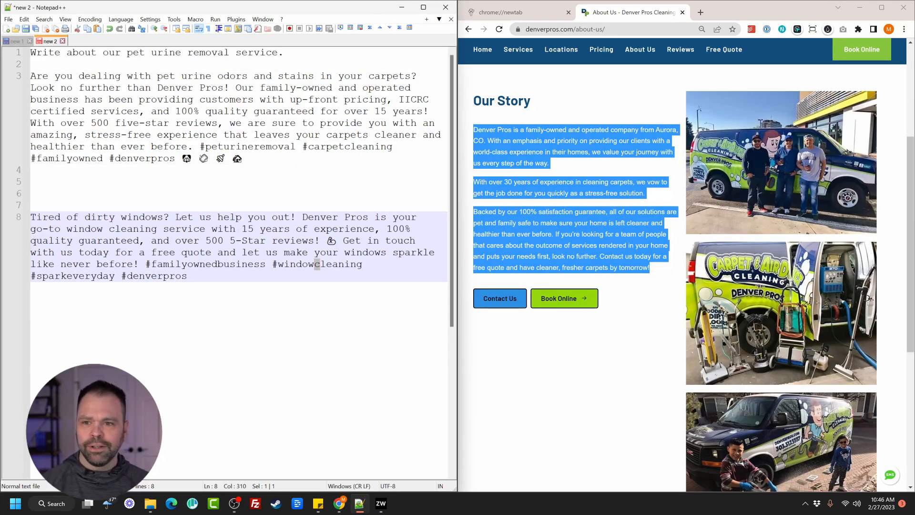
{"action": "left_click_drag", "start_coordinate": [127, 53], "coordinate": [186, 53]}
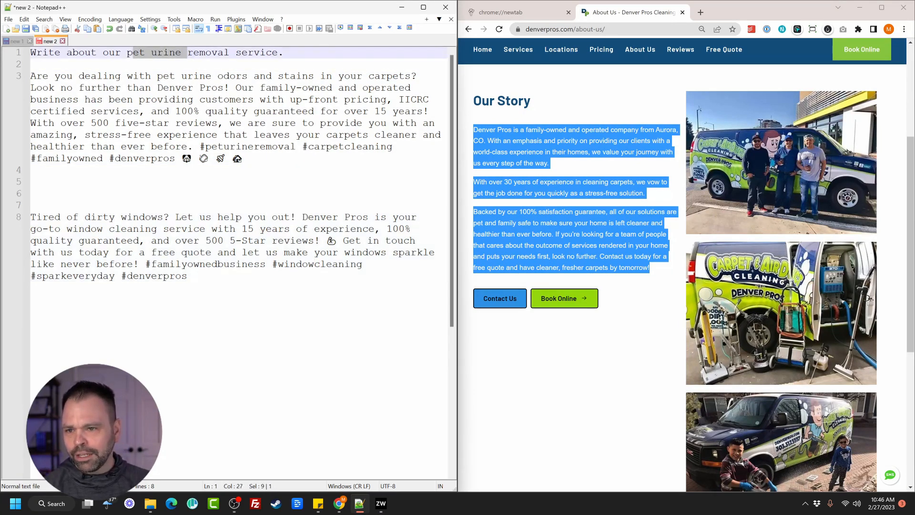
{"action": "key", "text": "BackSpace"}
{"action": "type", "text": "tile and grout cleaning"}
{"action": "key", "text": "ctrl+shift+Right"}
{"action": "key", "text": "Delete"}
{"action": "key", "text": "End"}
{"action": "key", "text": "Return"}
{"action": "key", "text": "Return"}
{"action": "key", "text": "Up"}
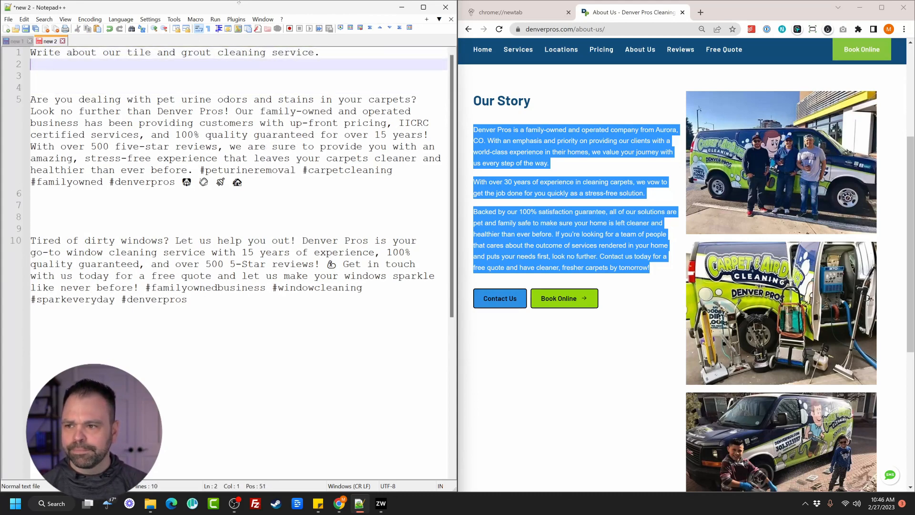
- Run the Facebook custom trigger on the tile and grout cleaning prompt while Advanced Triggers is closed
{"action": "key", "text": "Up"}
{"action": "key", "text": "End"}
{"action": "key", "text": "shift+Home"}
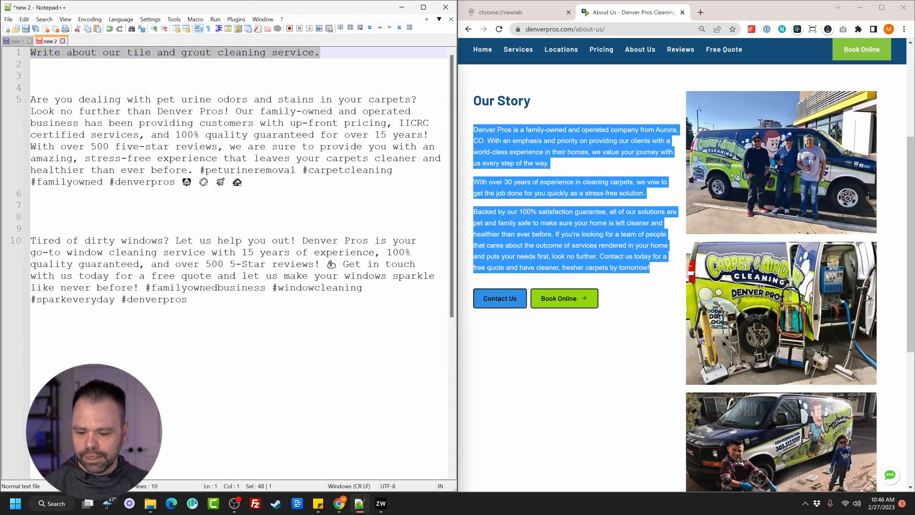
{"action": "key", "text": "ctrl+alt+1"}
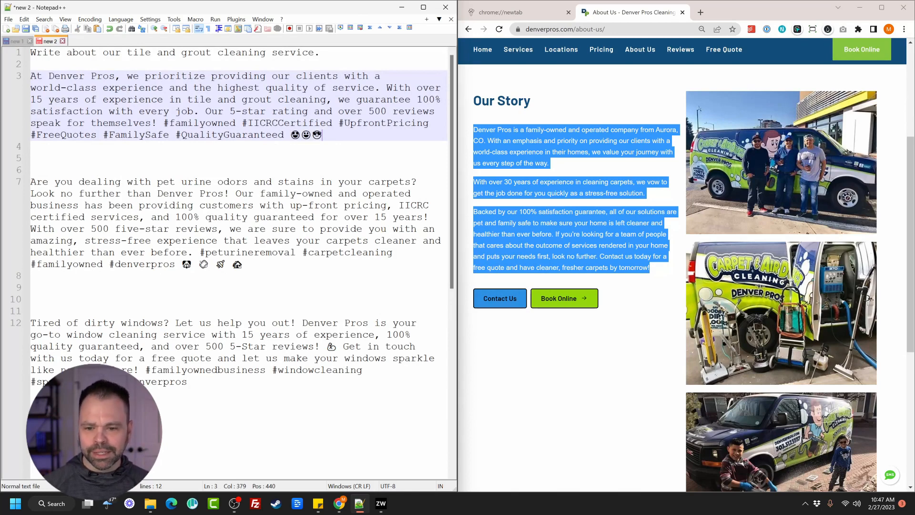
- Clear the new 2 document and open the Electrohome bookshelf speaker's Amazon link from the new 1 document in the browser
{"action": "key", "text": "ctrl+a"}
{"action": "key", "text": "Delete"}
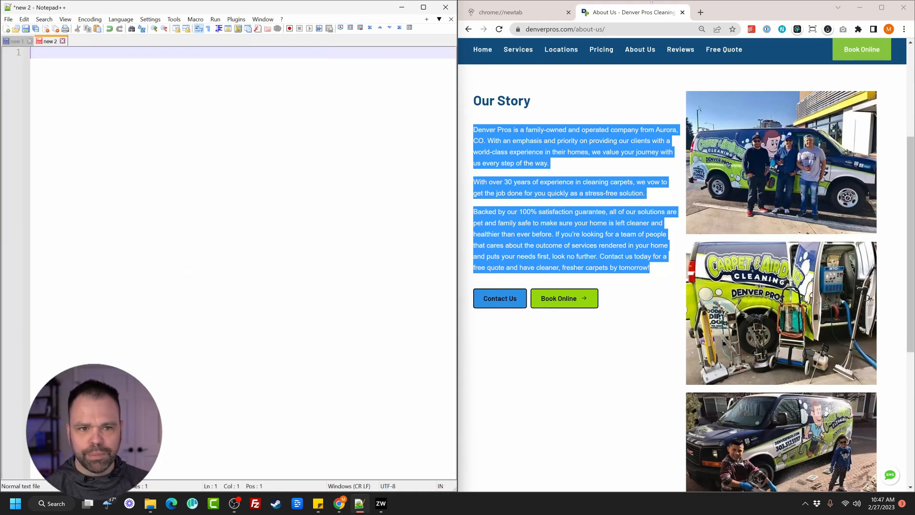
{"action": "left_click", "coordinate": [17, 42]}
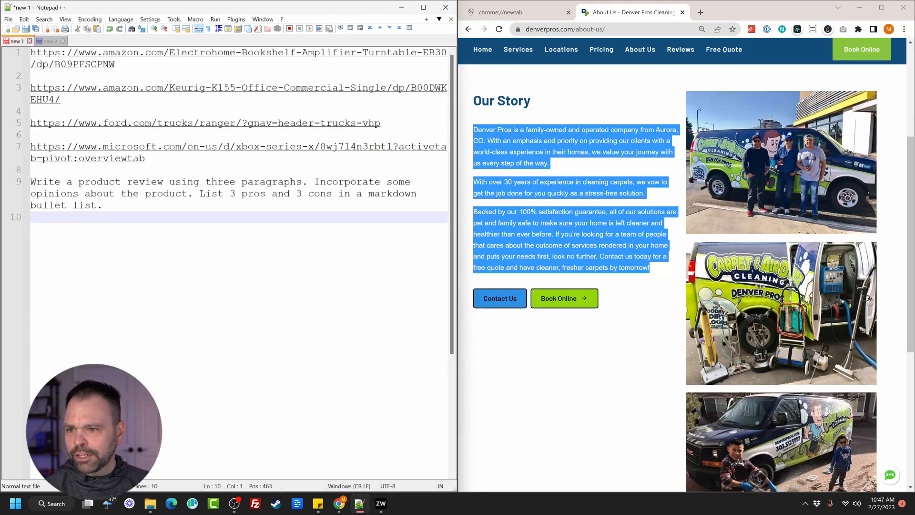
{"action": "left_click_drag", "start_coordinate": [117, 64], "coordinate": [31, 53]}
{"action": "key", "text": "ctrl+c"}
{"action": "left_click", "coordinate": [664, 29]}
{"action": "key", "text": "ctrl+v"}
{"action": "key", "text": "Return"}
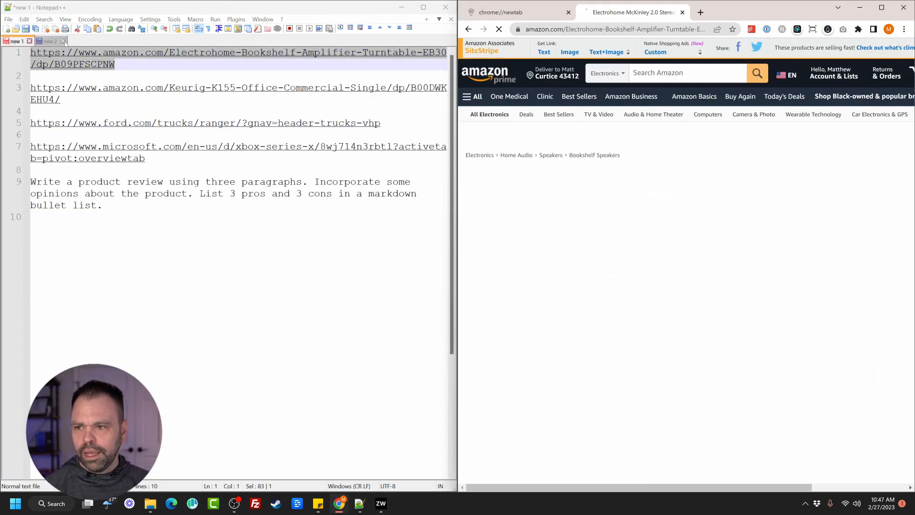
- Return to the empty new 2 document and copy the Electrohome speaker's product title from the Amazon page
{"action": "left_click", "coordinate": [50, 41]}
{"action": "left_click_drag", "start_coordinate": [760, 359], "coordinate": [680, 176]}
{"action": "key", "text": "ctrl+c"}
{"action": "key", "text": "alt+Tab"}
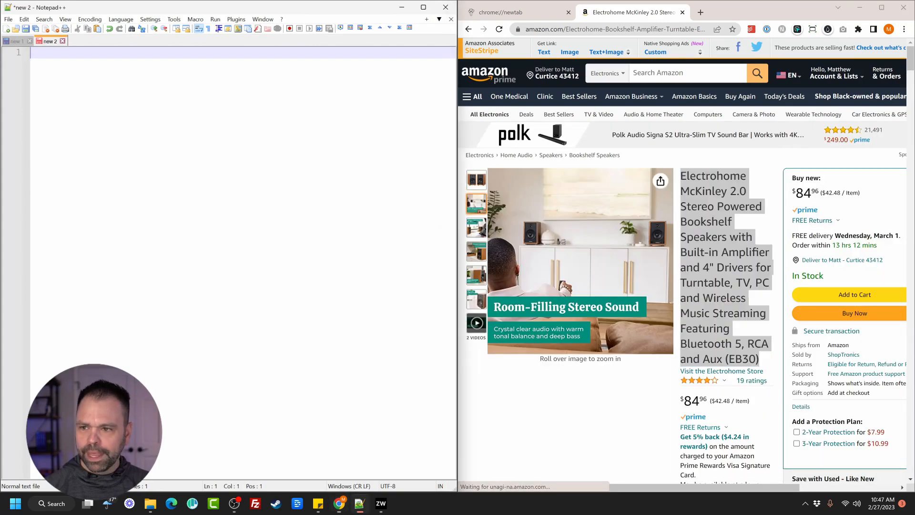
- Copy the full "About this item" feature list from the speaker's Amazon page
{"action": "scroll", "coordinate": [716, 380], "scroll_direction": "down", "scroll_amount": 1}
{"action": "scroll", "coordinate": [716, 380], "scroll_direction": "down", "scroll_amount": 15}
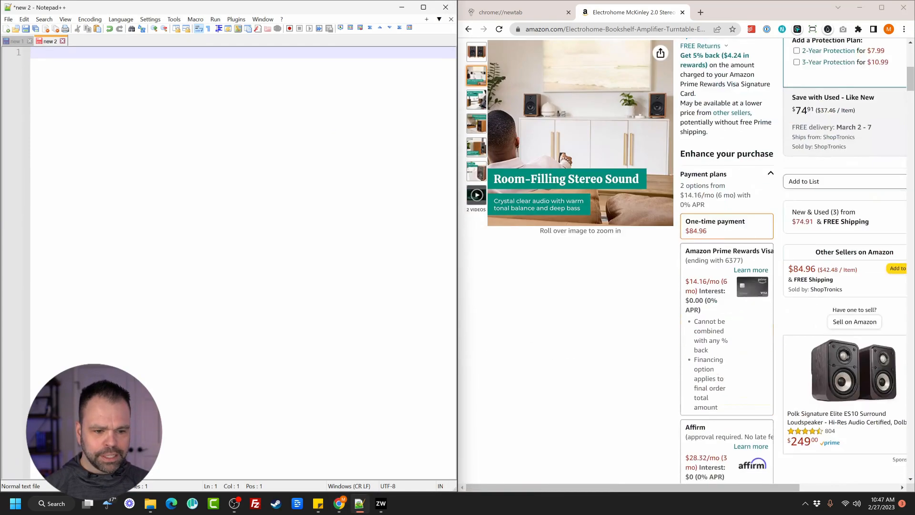
{"action": "scroll", "coordinate": [722, 355], "scroll_direction": "down", "scroll_amount": 2}
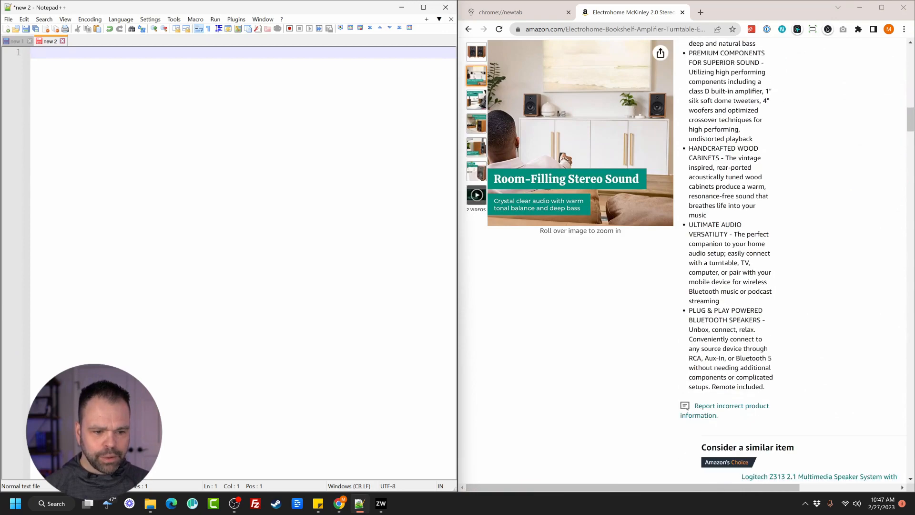
{"action": "left_click_drag", "start_coordinate": [738, 292], "coordinate": [766, 387]}
{"action": "scroll", "coordinate": [765, 387], "scroll_direction": "up", "scroll_amount": 2}
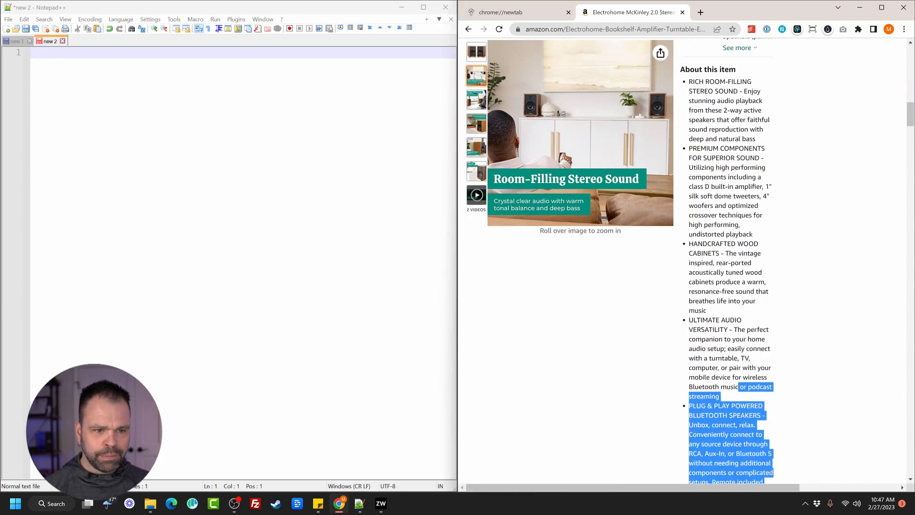
- Open Advanced Triggers in ZimmWriter and replace the Background Information with the copied speaker features
{"action": "left_click", "coordinate": [381, 504]}
{"action": "left_click", "coordinate": [734, 284]}
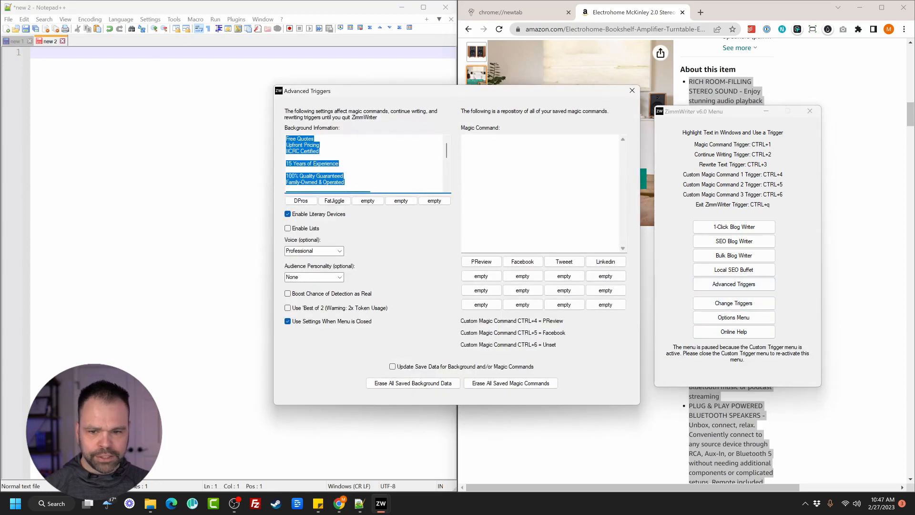
{"action": "key", "text": "ctrl+a"}
{"action": "key", "text": "ctrl+v"}
{"action": "scroll", "coordinate": [364, 164], "scroll_direction": "up", "scroll_amount": 4}
{"action": "scroll", "coordinate": [364, 163], "scroll_direction": "down", "scroll_amount": 4}
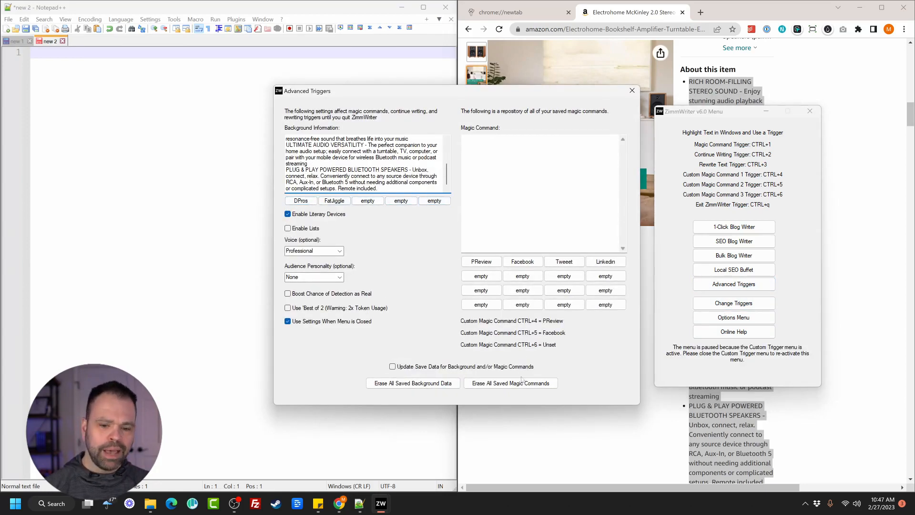
- Load the saved DPros and FatJiggle backgrounds, and paste the copied speaker features back over them
{"action": "left_click", "coordinate": [301, 201]}
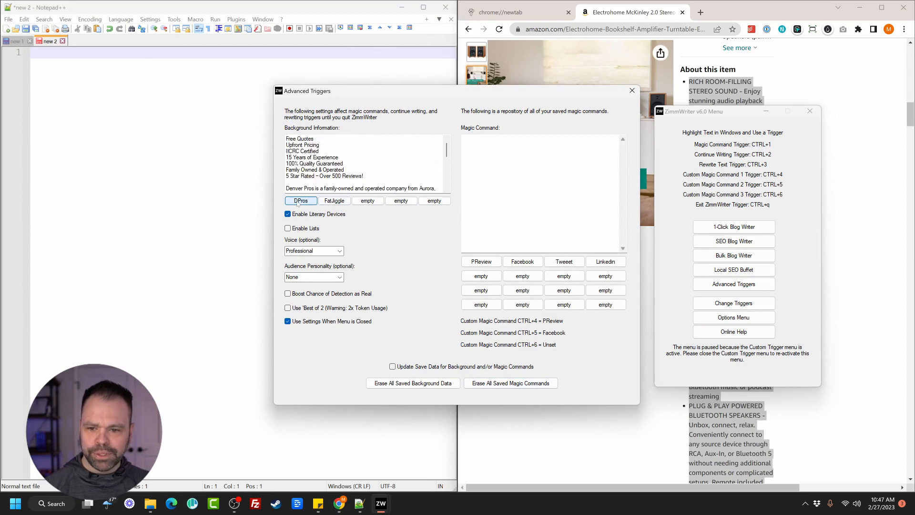
{"action": "left_click", "coordinate": [332, 201]}
{"action": "key", "text": "ctrl+a"}
{"action": "key", "text": "ctrl+v"}
{"action": "scroll", "coordinate": [364, 164], "scroll_direction": "up", "scroll_amount": 4}
{"action": "scroll", "coordinate": [365, 163], "scroll_direction": "down", "scroll_amount": 4}
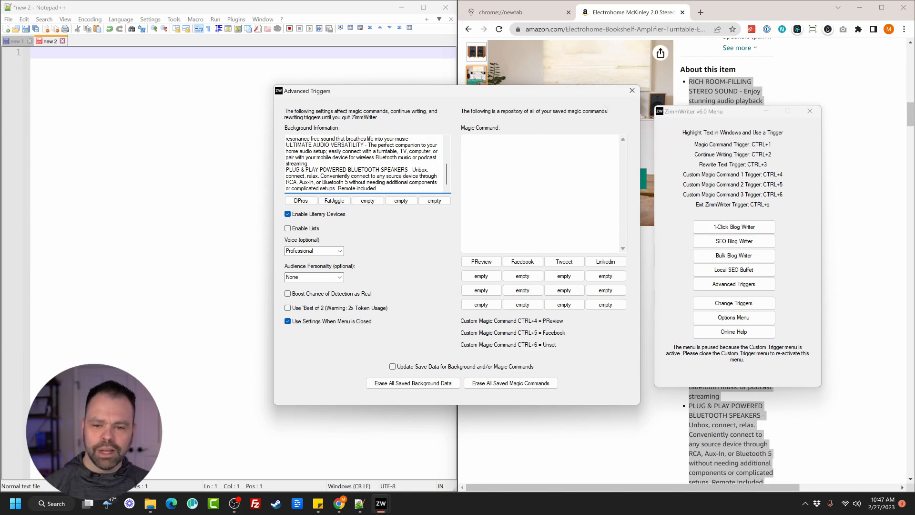
- Bring Advanced Triggers back into view and load the saved PReview magic command
{"action": "left_click", "coordinate": [873, 211]}
{"action": "left_click", "coordinate": [410, 253]}
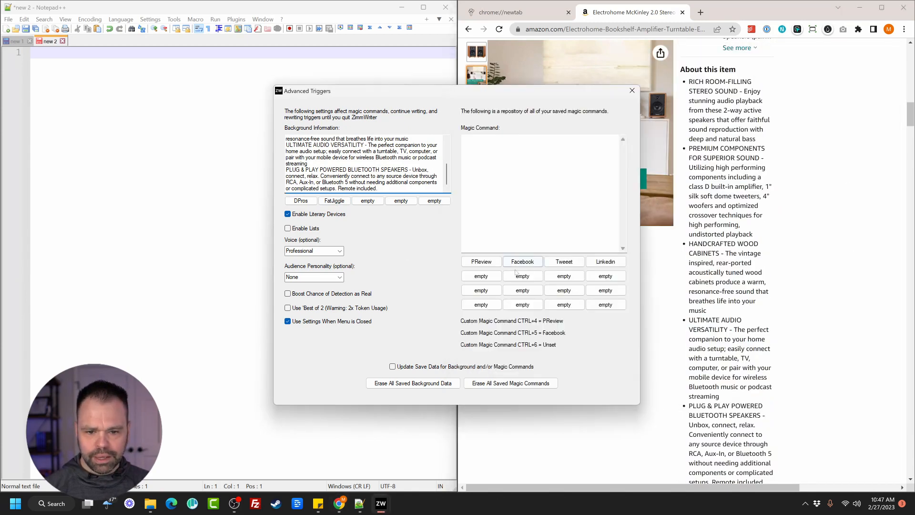
{"action": "left_click", "coordinate": [484, 262]}
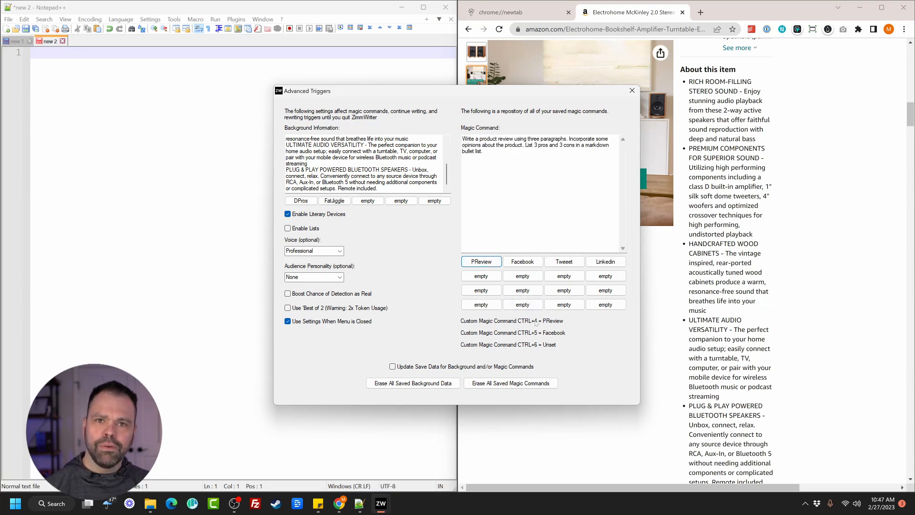
- Copy the speaker's product title from the Amazon page into the empty new 2 document
{"action": "scroll", "coordinate": [716, 277], "scroll_direction": "up", "scroll_amount": 15}
{"action": "left_click", "coordinate": [229, 162]}
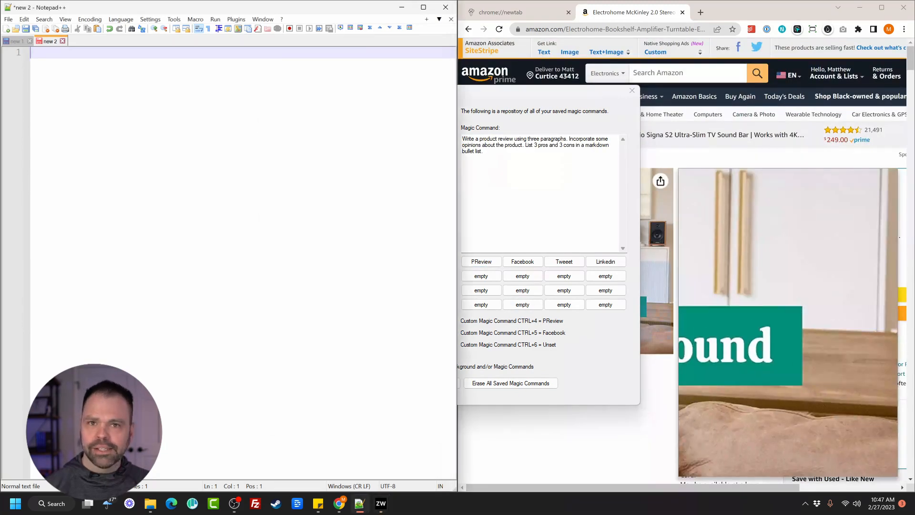
{"action": "left_click_drag", "start_coordinate": [763, 360], "coordinate": [680, 174]}
{"action": "key", "text": "ctrl+c"}
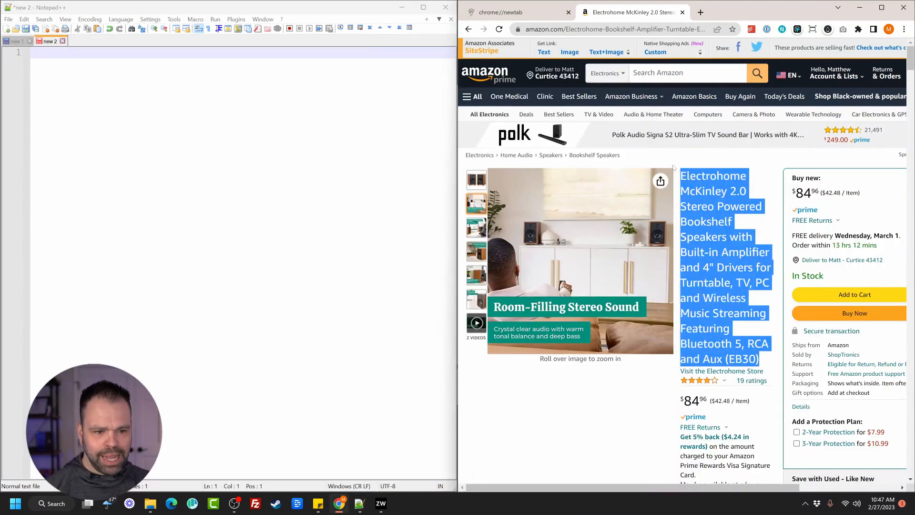
{"action": "left_click", "coordinate": [286, 176]}
{"action": "key", "text": "ctrl+v"}
- Run the PReview custom trigger on the product title and look through the generated review with its pros and cons
{"action": "key", "text": "shift+Up"}
{"action": "key", "text": "shift+Up"}
{"action": "key", "text": "shift+Home"}
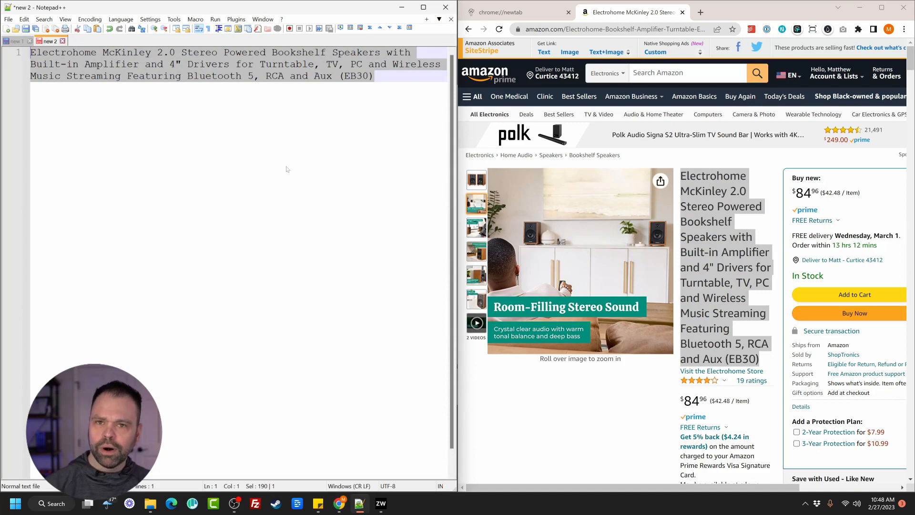
{"action": "key", "text": "ctrl+alt+z"}
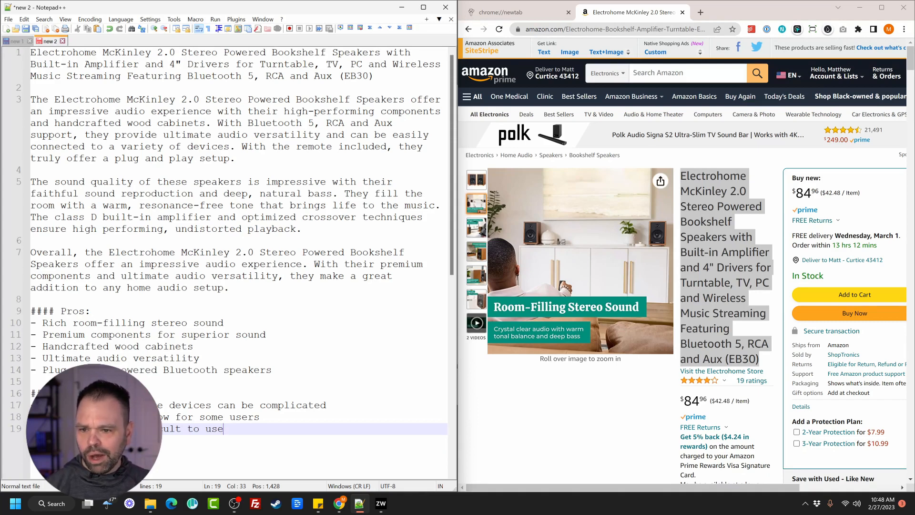
{"action": "left_click_drag", "start_coordinate": [85, 182], "coordinate": [303, 229]}
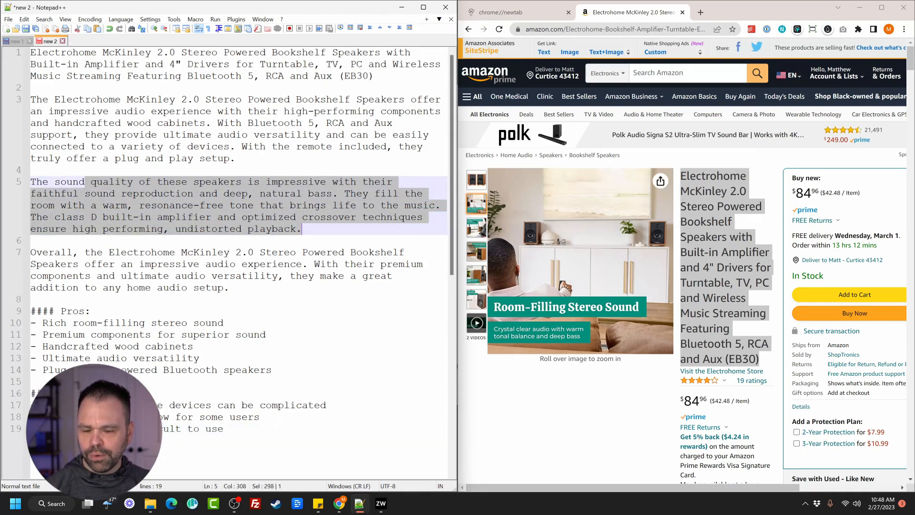
{"action": "scroll", "coordinate": [239, 239], "scroll_direction": "down", "scroll_amount": 2}
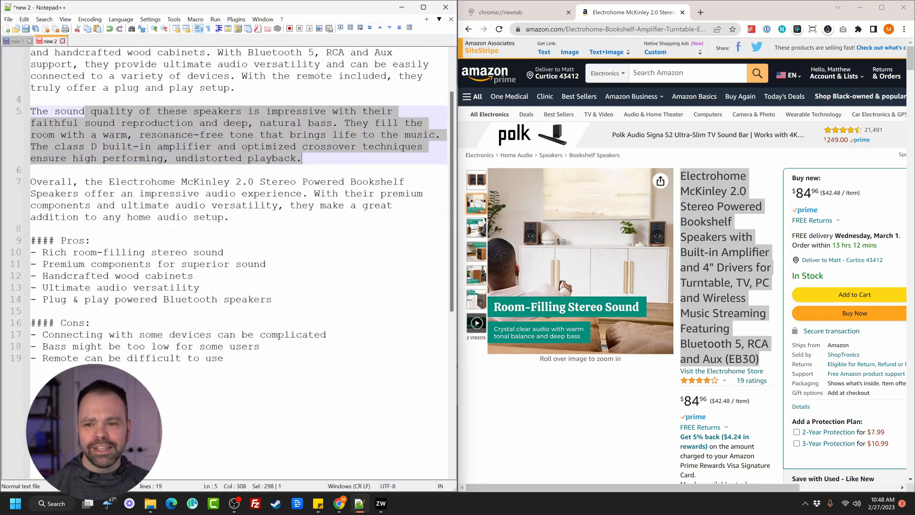
- Add blank lines between the product title and the review, and run the Facebook custom trigger on the title
{"action": "key", "text": "ctrl+Home"}
{"action": "key", "text": "ctrl+v"}
{"action": "left_click_drag", "start_coordinate": [376, 77], "coordinate": [30, 52]}
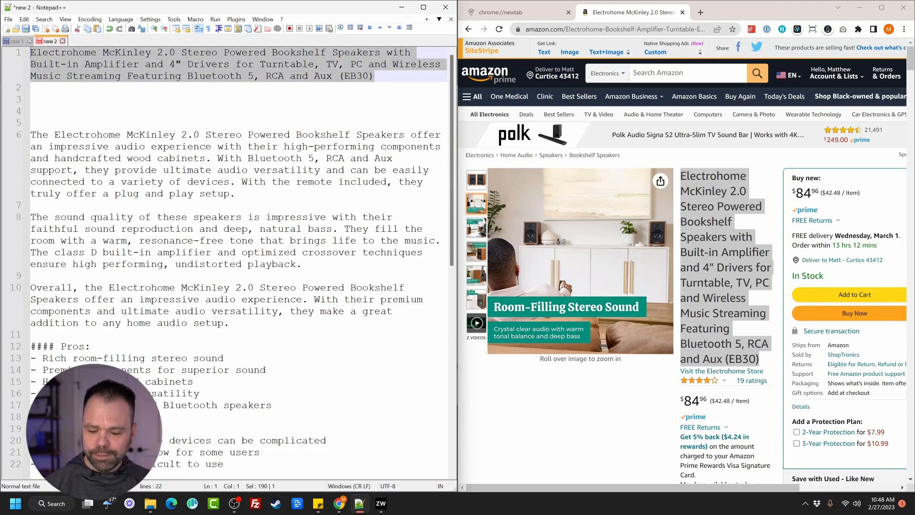
{"action": "key", "text": "ctrl+alt+1"}
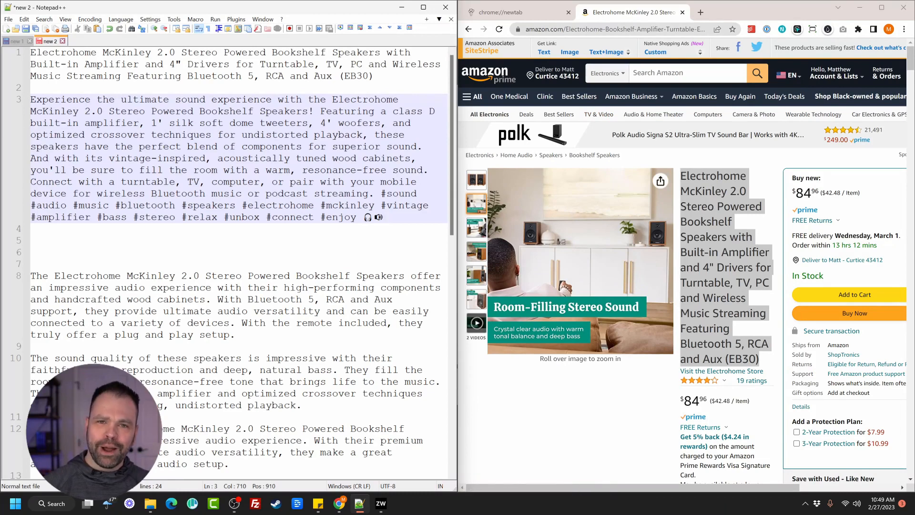
- Load the Keurig K155 Amazon link from the new 1 notes in the browser and clear the new 2 document
{"action": "left_click", "coordinate": [23, 43]}
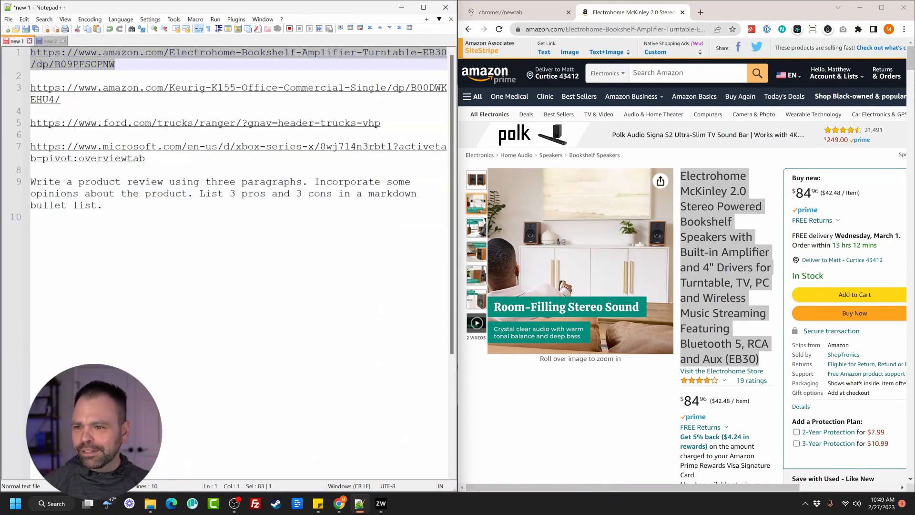
{"action": "left_click_drag", "start_coordinate": [62, 99], "coordinate": [30, 88]}
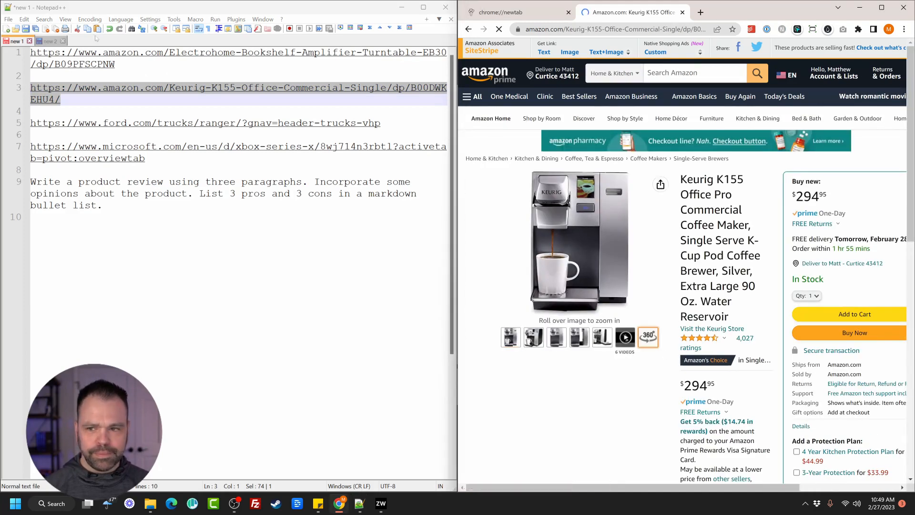
{"action": "key", "text": "ctrl+Tab"}
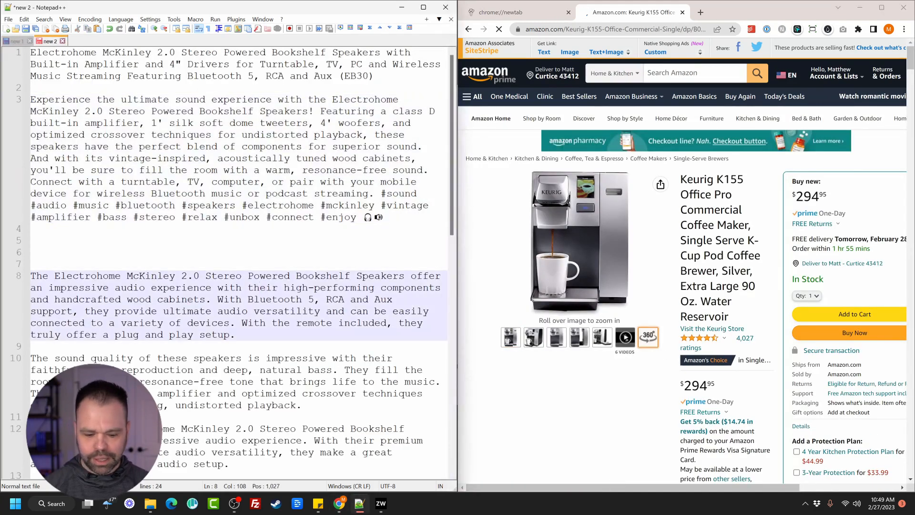
{"action": "key", "text": "ctrl+a"}
{"action": "key", "text": "Delete"}
- Copy the Keurig K155 product title from the Amazon page into new 2 and add blank lines below it
{"action": "left_click_drag", "start_coordinate": [729, 317], "coordinate": [679, 178]}
{"action": "key", "text": "ctrl+c"}
{"action": "key", "text": "alt+Tab"}
{"action": "key", "text": "ctrl+v"}
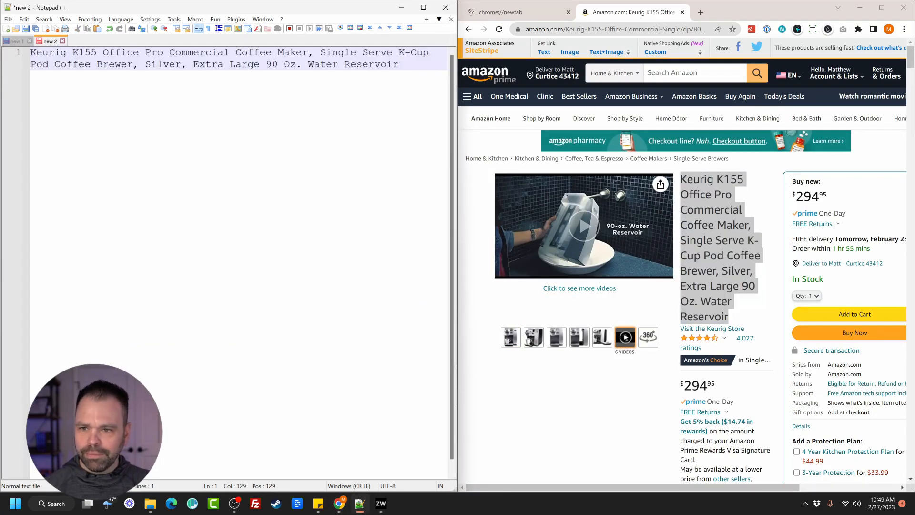
{"action": "key", "text": "Return"}
- Examine the Keurig product page, including the comparison table's Material text, for a product description usable as background information
{"action": "scroll", "coordinate": [757, 297], "scroll_direction": "down", "scroll_amount": 10}
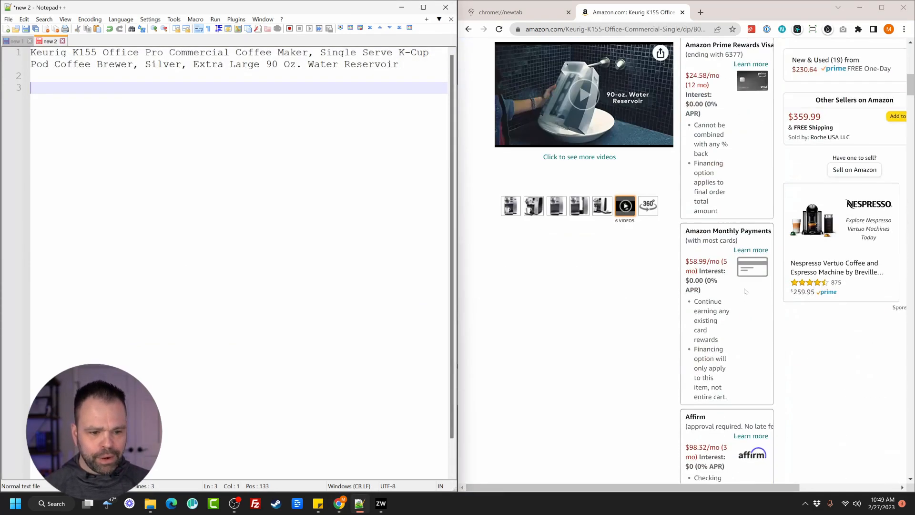
{"action": "scroll", "coordinate": [757, 297], "scroll_direction": "down", "scroll_amount": 2}
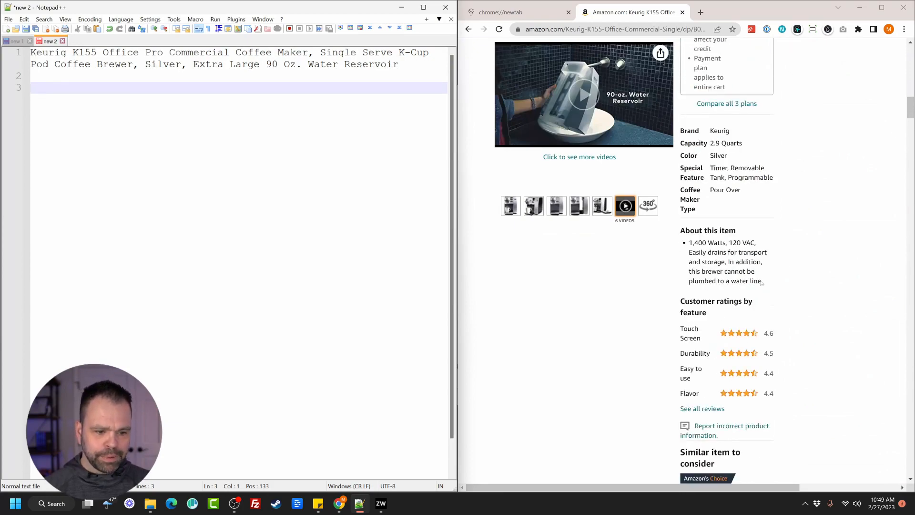
{"action": "scroll", "coordinate": [758, 295], "scroll_direction": "down", "scroll_amount": 15}
{"action": "scroll", "coordinate": [758, 297], "scroll_direction": "down", "scroll_amount": 10}
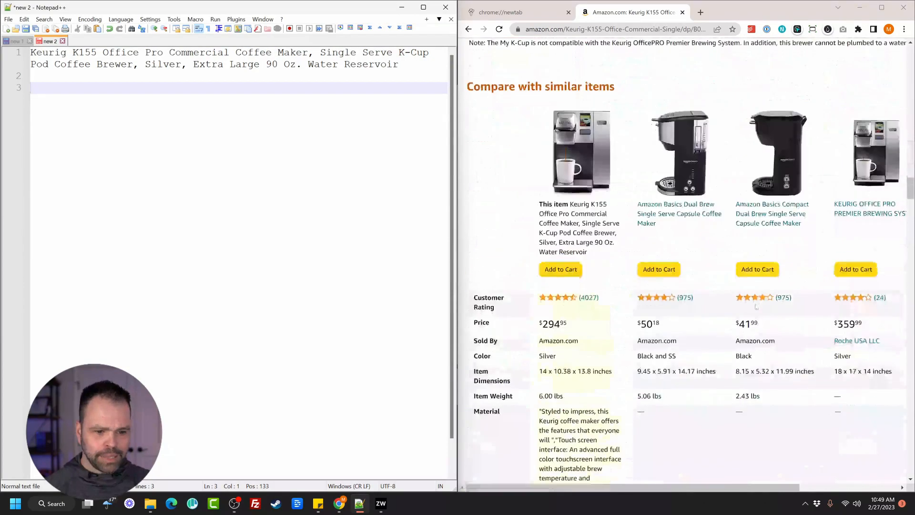
{"action": "scroll", "coordinate": [722, 336], "scroll_direction": "up", "scroll_amount": 4}
{"action": "scroll", "coordinate": [722, 336], "scroll_direction": "down", "scroll_amount": 2}
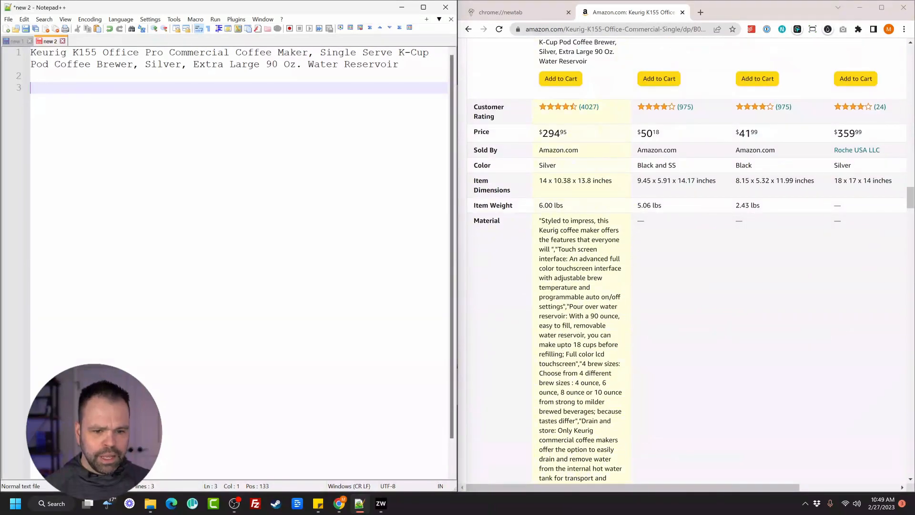
{"action": "scroll", "coordinate": [540, 221], "scroll_direction": "down", "scroll_amount": 2}
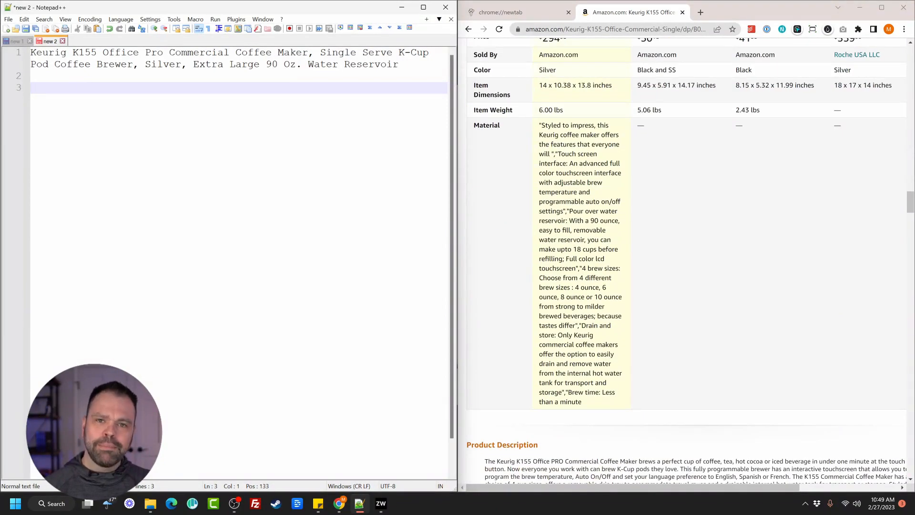
{"action": "left_click_drag", "start_coordinate": [539, 126], "coordinate": [602, 392]}
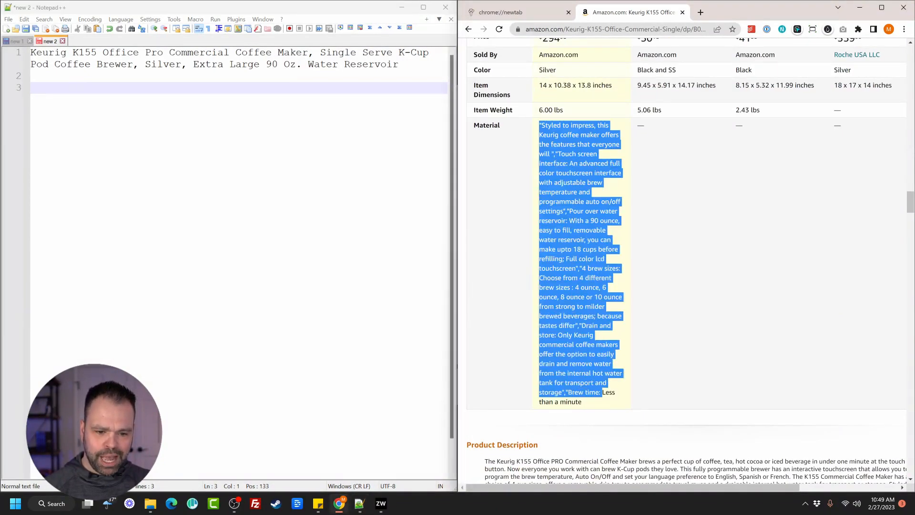
{"action": "left_click", "coordinate": [602, 393]}
{"action": "scroll", "coordinate": [697, 247], "scroll_direction": "down", "scroll_amount": 10}
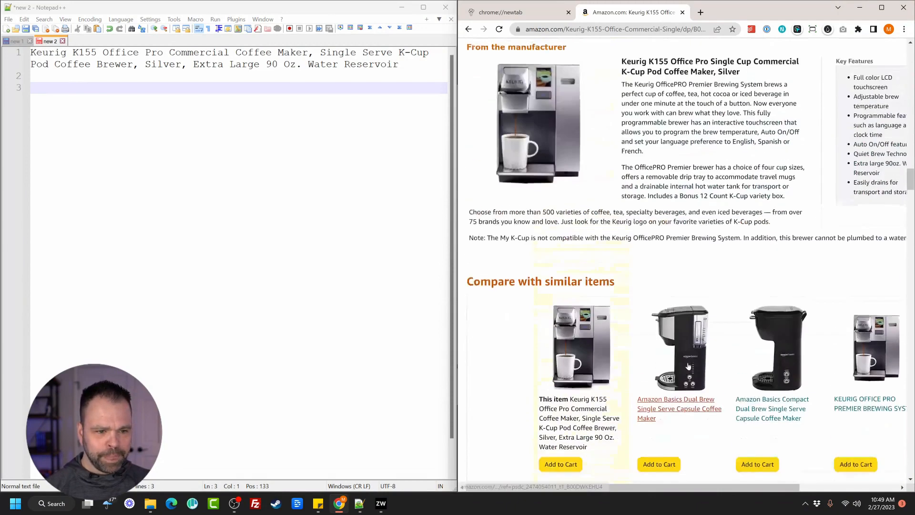
- Fill Background Information in Advanced Triggers with the Keurig page's From the manufacturer description
{"action": "left_click_drag", "start_coordinate": [622, 153], "coordinate": [789, 334]}
{"action": "mouse_move", "coordinate": [381, 503]}
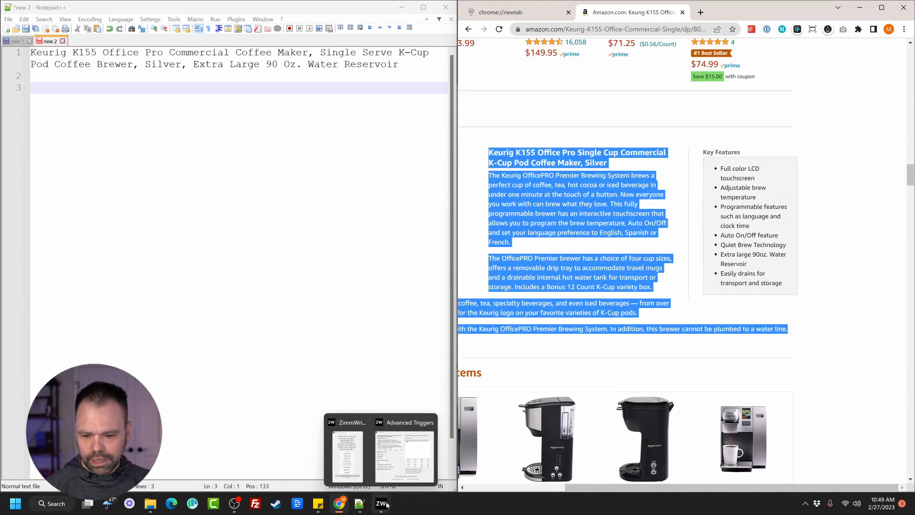
{"action": "left_click", "coordinate": [412, 434]}
{"action": "left_click", "coordinate": [368, 166]}
{"action": "key", "text": "ctrl+a"}
{"action": "key", "text": "ctrl+v"}
- Append the Keurig page's Key Features list on a new line at the end of the Background Information
{"action": "left_click_drag", "start_coordinate": [796, 292], "coordinate": [718, 171]}
{"action": "key", "text": "ctrl+c"}
{"action": "key", "text": "alt+Tab"}
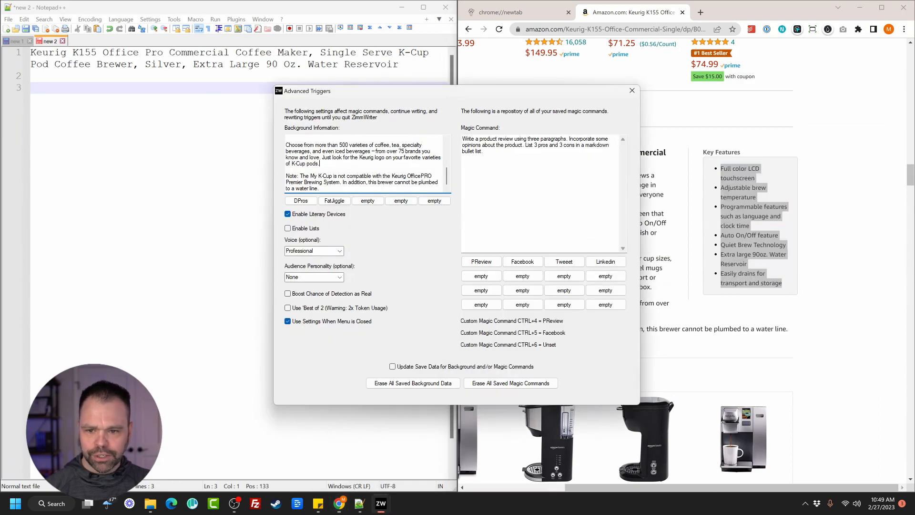
{"action": "key", "text": "Return"}
{"action": "key", "text": "ctrl+v"}
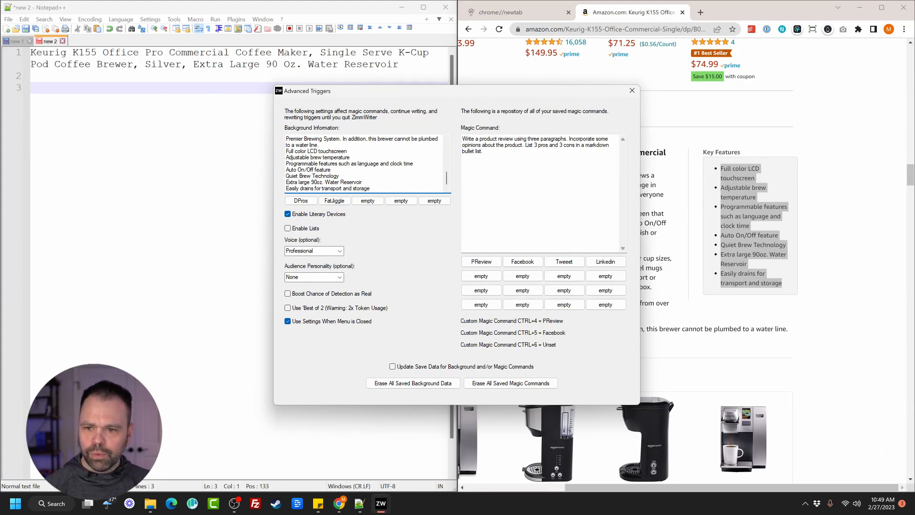
- Run the PReview custom trigger on the Keurig product title in new 2
{"action": "left_click", "coordinate": [229, 157]}
{"action": "left_click_drag", "start_coordinate": [400, 65], "coordinate": [30, 52]}
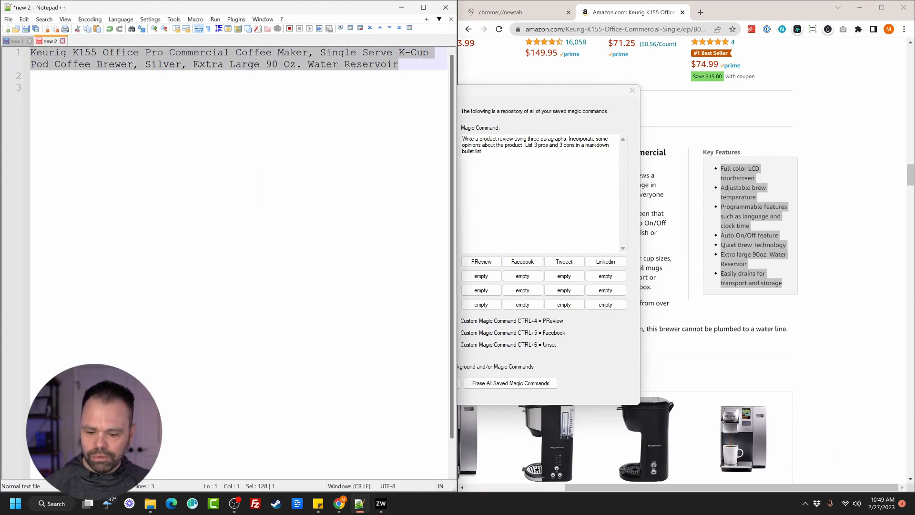
{"action": "key", "text": "ctrl+4"}
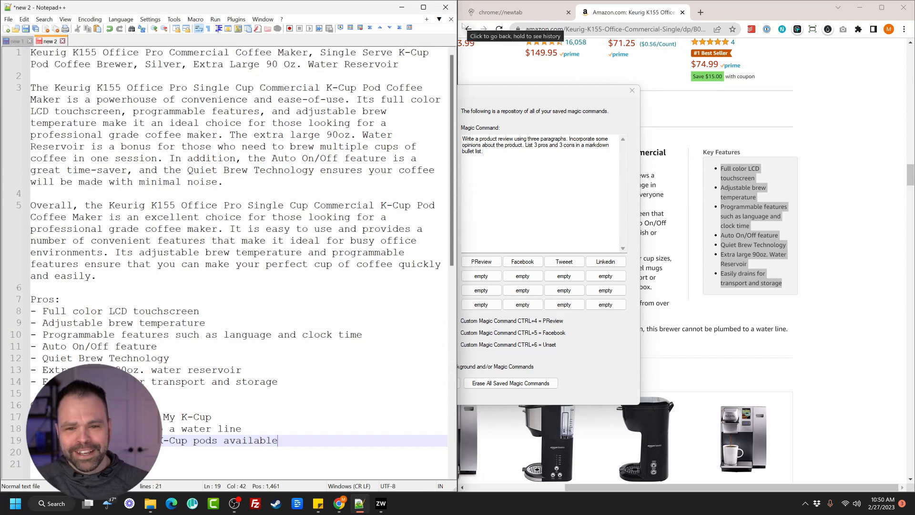
- Open the Ford Ranger link from the new 1 notes in the browser
{"action": "left_click", "coordinate": [17, 41]}
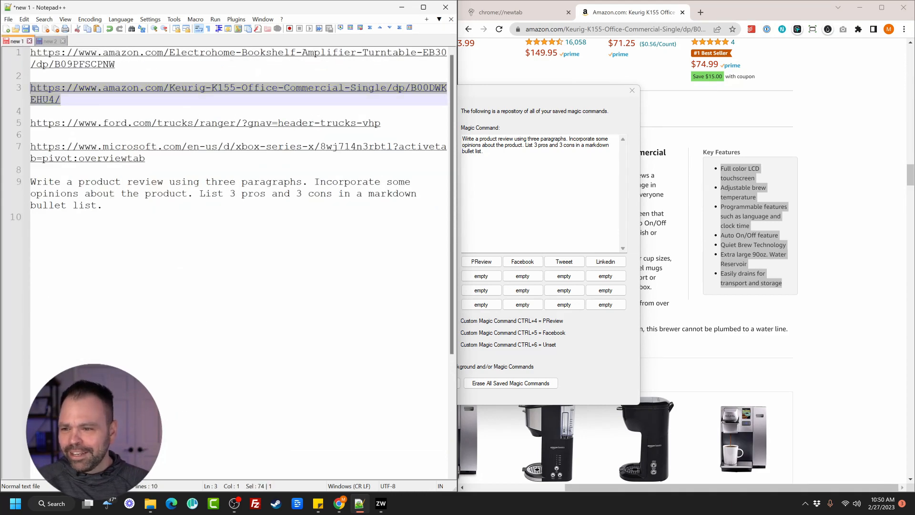
{"action": "left_click_drag", "start_coordinate": [381, 123], "coordinate": [30, 125]}
{"action": "key", "text": "ctrl+c"}
{"action": "left_click", "coordinate": [620, 29]}
{"action": "key", "text": "ctrl+v"}
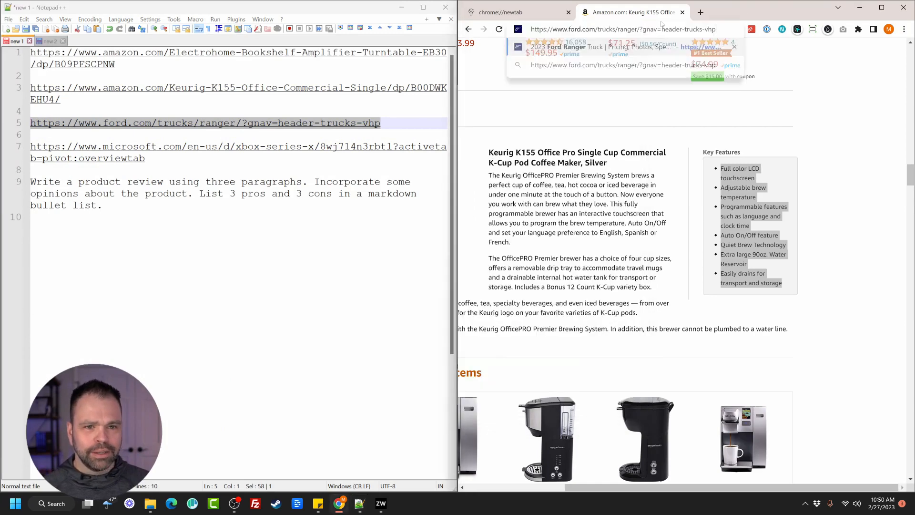
{"action": "key", "text": "Return"}
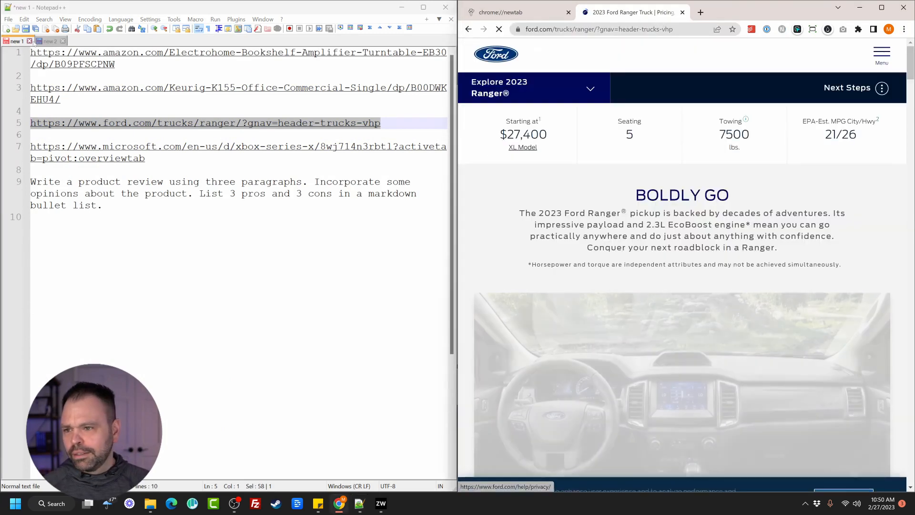
- Clear the new 2 document and copy the Ford Ranger page's BOLDLY GO section into it
{"action": "left_click", "coordinate": [49, 41]}
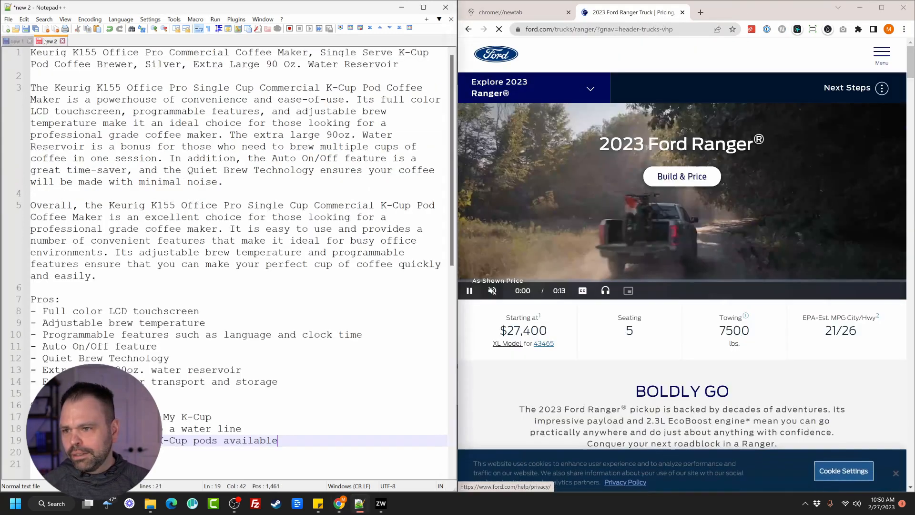
{"action": "key", "text": "ctrl+a"}
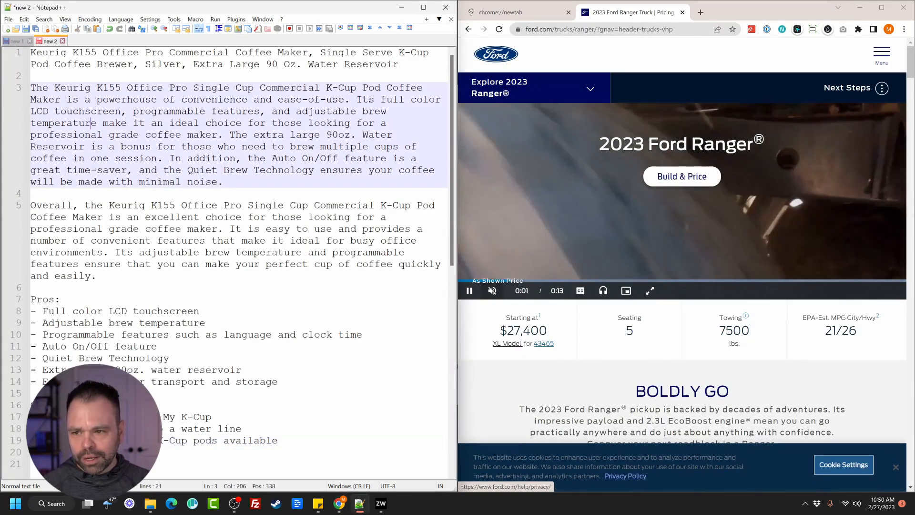
{"action": "key", "text": "Delete"}
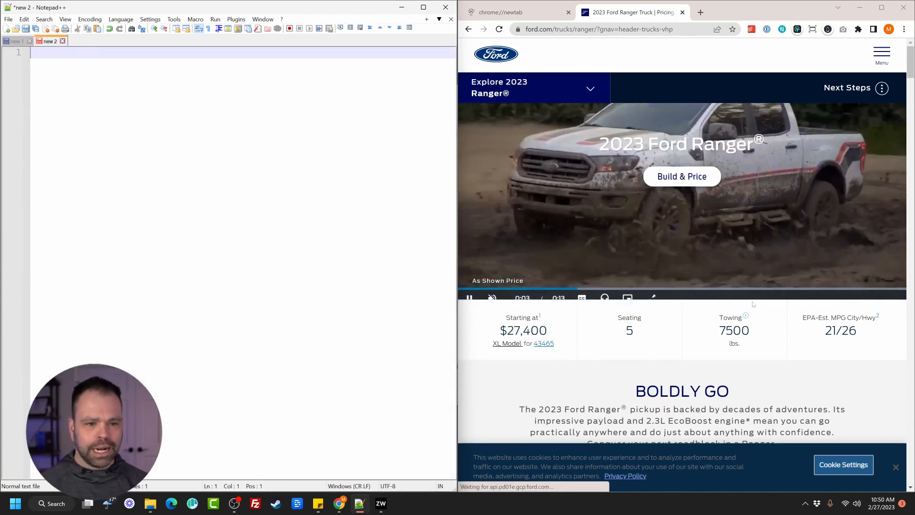
{"action": "scroll", "coordinate": [580, 169], "scroll_direction": "down", "scroll_amount": 4}
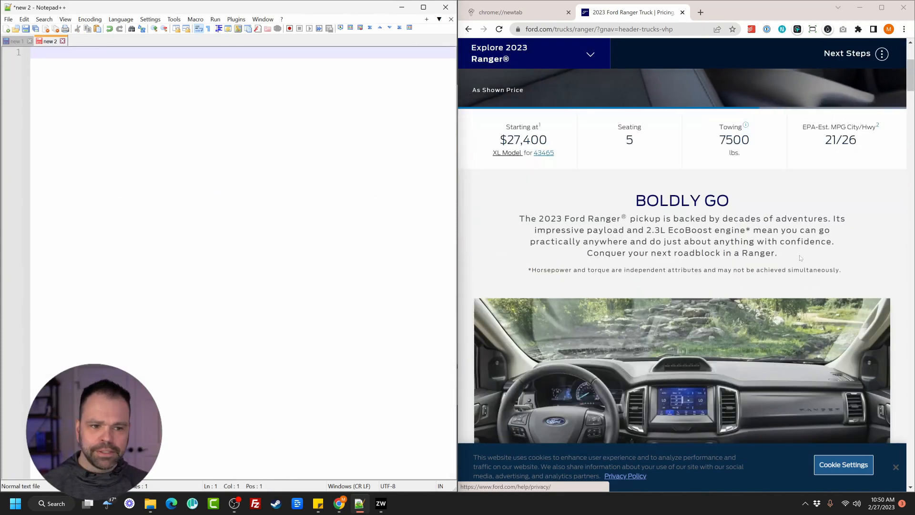
{"action": "left_click_drag", "start_coordinate": [778, 254], "coordinate": [634, 197]}
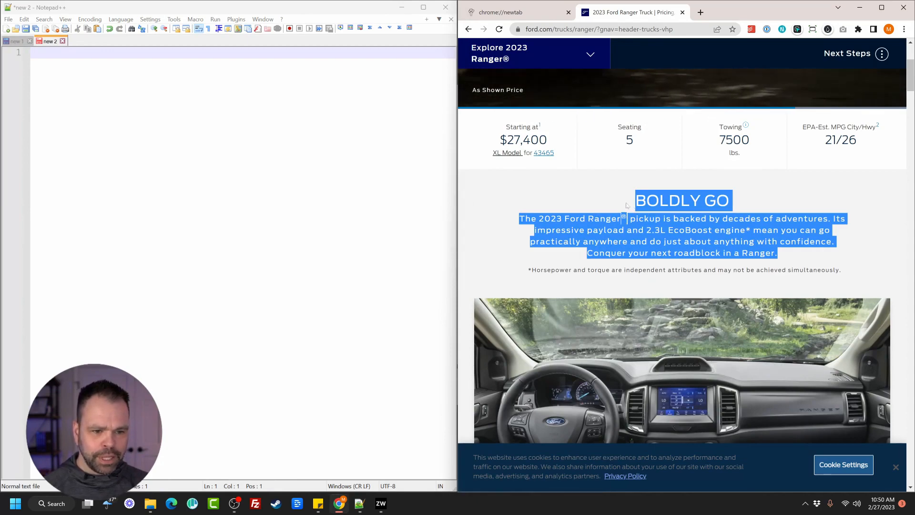
{"action": "key", "text": "ctrl+c"}
{"action": "key", "text": "alt+Tab"}
{"action": "key", "text": "ctrl+v"}
- Copy the HAUL MORE section from the Ranger page into new 2, separated by a blank line
{"action": "scroll", "coordinate": [514, 231], "scroll_direction": "down", "scroll_amount": 7}
{"action": "left_click", "coordinate": [513, 231]}
{"action": "scroll", "coordinate": [514, 230], "scroll_direction": "down", "scroll_amount": 4}
{"action": "left_click_drag", "start_coordinate": [751, 256], "coordinate": [618, 223]}
{"action": "key", "text": "ctrl+c"}
{"action": "key", "text": "alt+Tab"}
{"action": "key", "text": "Return"}
{"action": "key", "text": "Return"}
{"action": "key", "text": "ctrl+v"}
- Open the Ranger's Tough features page and append its introductory BUILT FORD TOUGH section to new 2
{"action": "scroll", "coordinate": [636, 154], "scroll_direction": "down", "scroll_amount": 5}
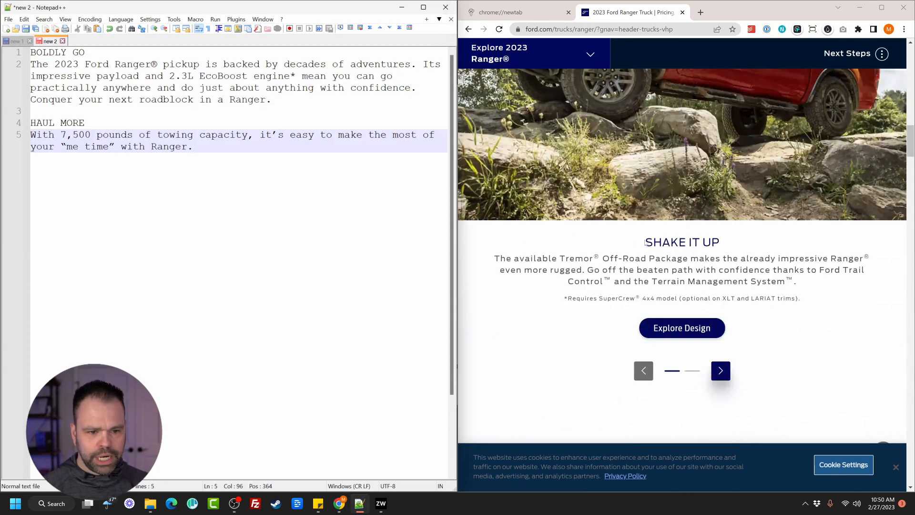
{"action": "left_click", "coordinate": [642, 239]}
{"action": "scroll", "coordinate": [752, 324], "scroll_direction": "up", "scroll_amount": 3}
{"action": "scroll", "coordinate": [754, 326], "scroll_direction": "down", "scroll_amount": 4}
{"action": "scroll", "coordinate": [665, 238], "scroll_direction": "up", "scroll_amount": 3}
{"action": "left_click", "coordinate": [681, 220]}
{"action": "left_click_drag", "start_coordinate": [786, 200], "coordinate": [618, 169]}
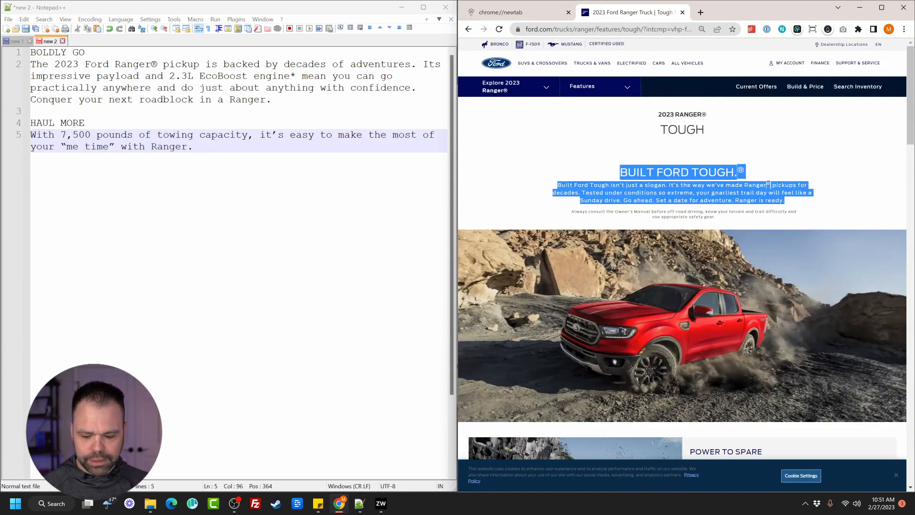
{"action": "key", "text": "ctrl+c"}
{"action": "key", "text": "alt+Tab"}
{"action": "key", "text": "Return"}
{"action": "key", "text": "Return"}
{"action": "key", "text": "ctrl+v"}
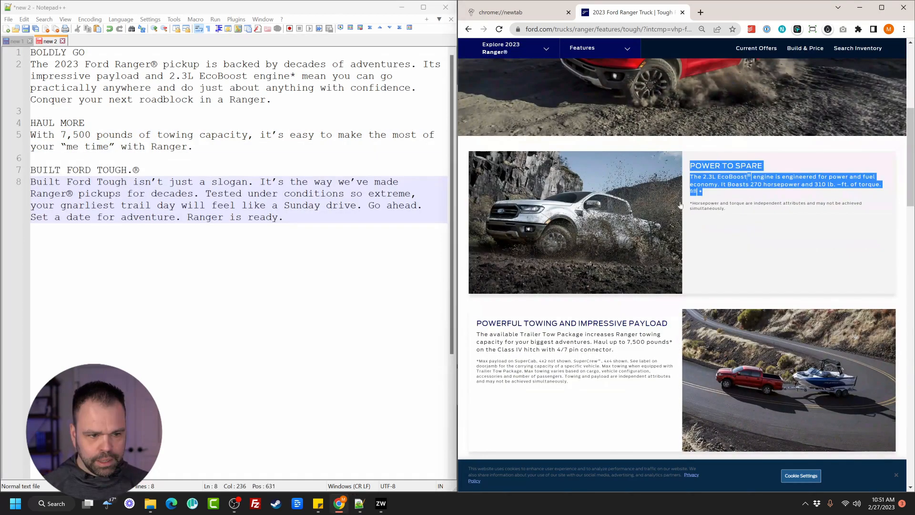
- Append the POWER TO SPARE and POWERFUL TOWING AND IMPRESSIVE PAYLOAD sections to new 2
{"action": "key", "text": "alt+Tab"}
{"action": "key", "text": "Return"}
{"action": "key", "text": "Return"}
{"action": "key", "text": "ctrl+v"}
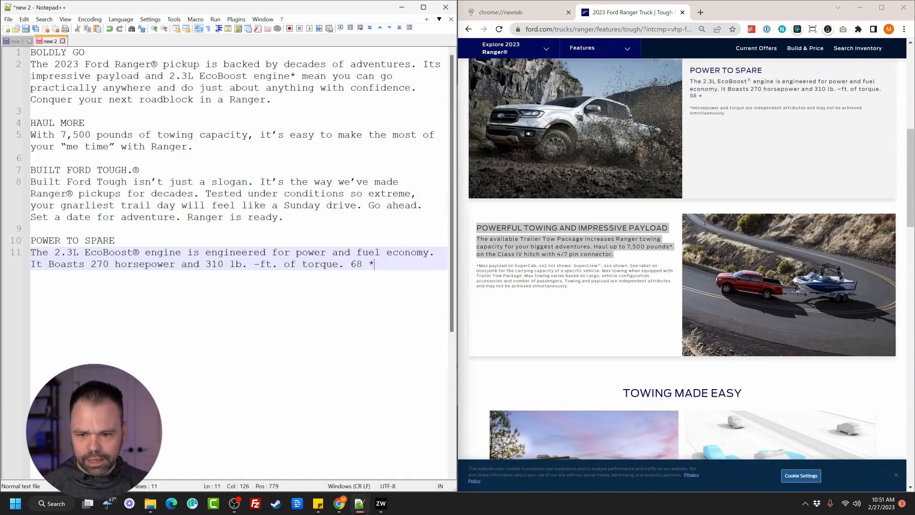
{"action": "key", "text": "Return"}
{"action": "key", "text": "Return"}
{"action": "key", "text": "Return"}
{"action": "key", "text": "ctrl+v"}
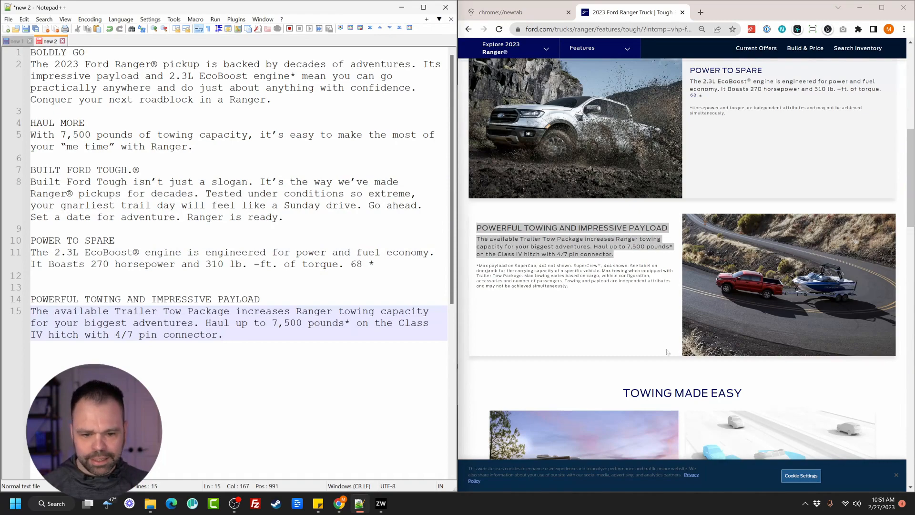
- Append the second BUILT FORD TOUGH section, about durability tests, to the end of new 2
{"action": "scroll", "coordinate": [664, 345], "scroll_direction": "down", "scroll_amount": 10}
{"action": "left_click_drag", "start_coordinate": [622, 170], "coordinate": [693, 170]}
{"action": "left_click_drag", "start_coordinate": [741, 186], "coordinate": [810, 198]}
{"action": "key", "text": "ctrl+c"}
{"action": "key", "text": "alt+Tab"}
{"action": "key", "text": "Return"}
{"action": "key", "text": "Return"}
{"action": "key", "text": "ctrl+v"}
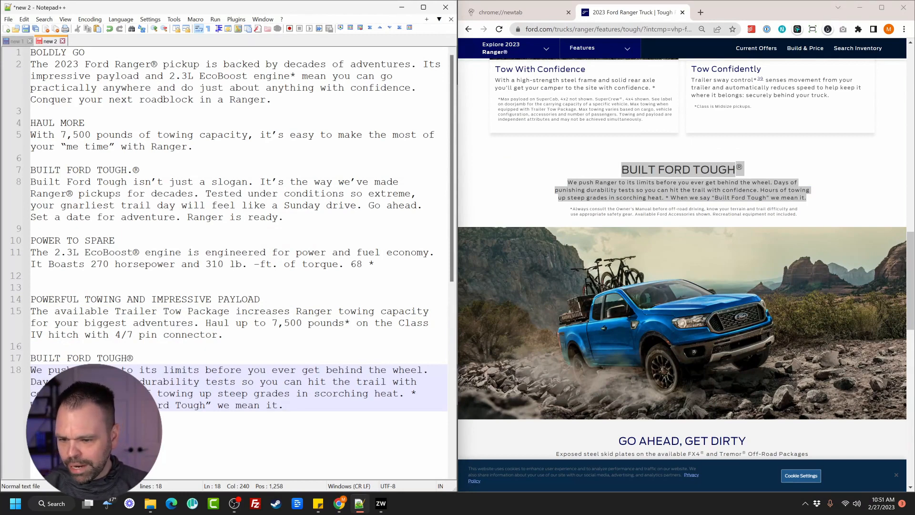
- Remove the asterisk after "7,500 pounds" and the stray "68 *" footnote after "torque." in new 2
{"action": "left_click", "coordinate": [350, 323]}
{"action": "key", "text": "BackSpace"}
{"action": "left_click", "coordinate": [376, 265]}
{"action": "key", "text": "BackSpace"}
{"action": "key", "text": "BackSpace"}
{"action": "key", "text": "BackSpace"}
{"action": "key", "text": "BackSpace"}
{"action": "key", "text": "BackSpace"}
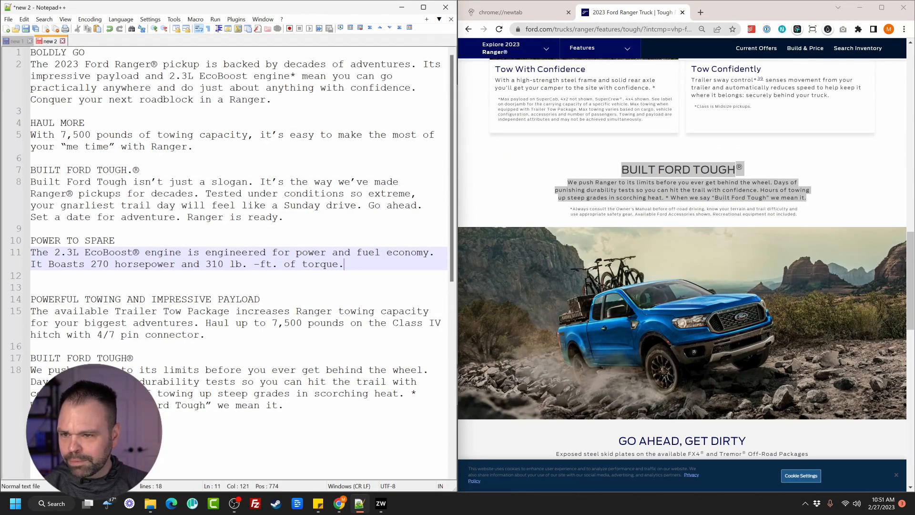
- Move all the collected Ranger text from new 2 into the Background Information of Advanced Triggers
{"action": "key", "text": "ctrl+a"}
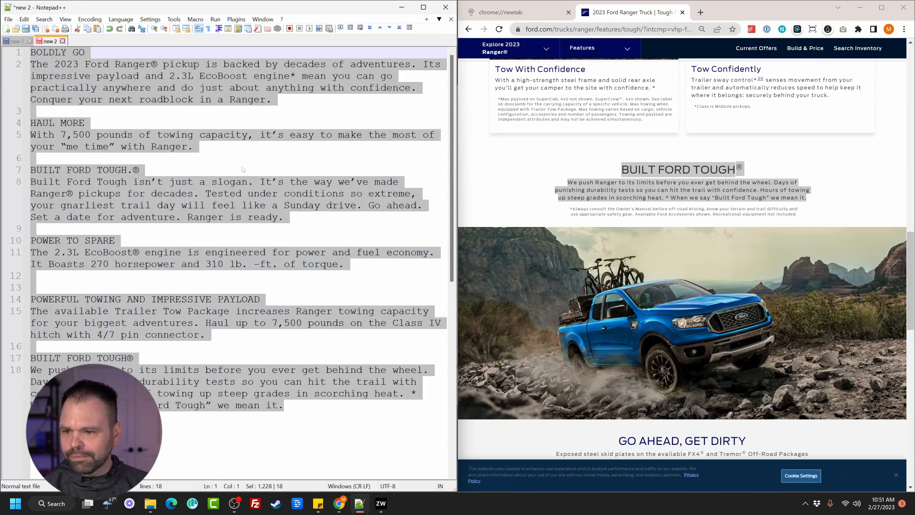
{"action": "key", "text": "ctrl+x"}
{"action": "left_click", "coordinate": [381, 503]}
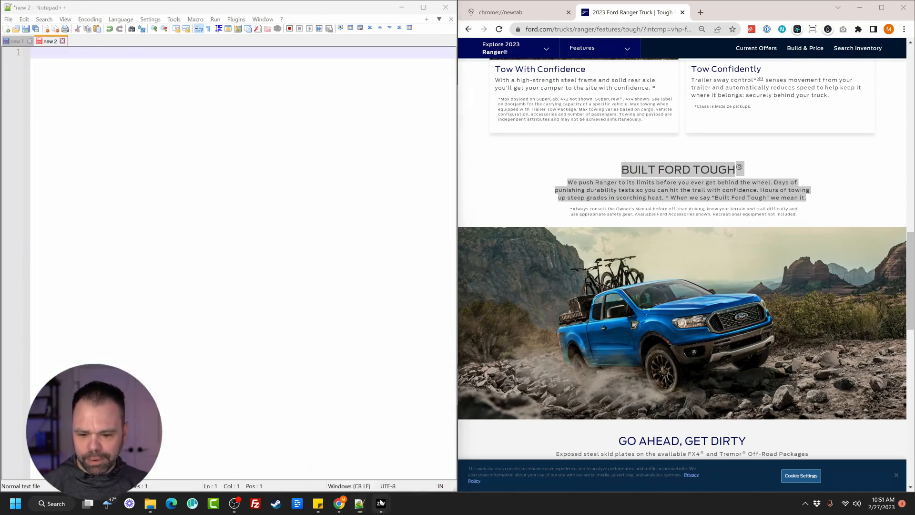
{"action": "left_click", "coordinate": [403, 455]}
{"action": "key", "text": "ctrl+v"}
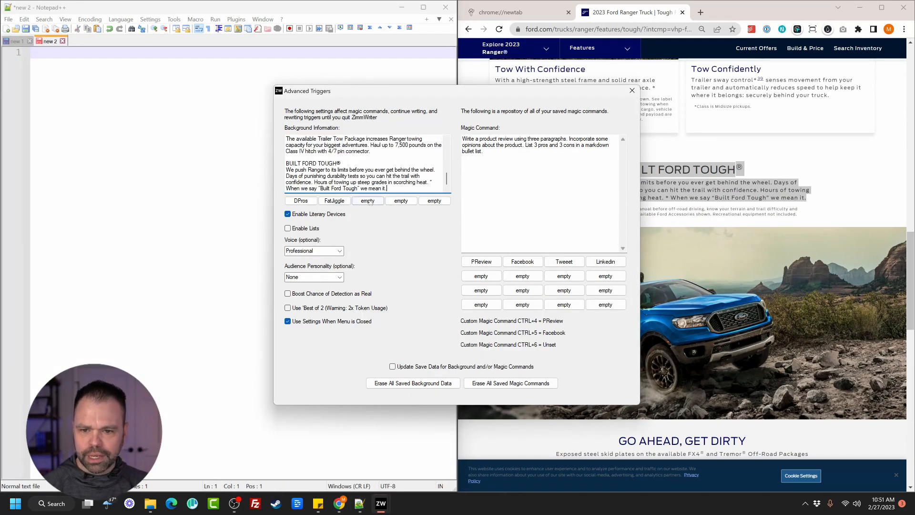
- Save the Ranger background information to the third background slot under the name Ford23R
{"action": "left_click", "coordinate": [374, 202]}
{"action": "type", "text": "Ford"}
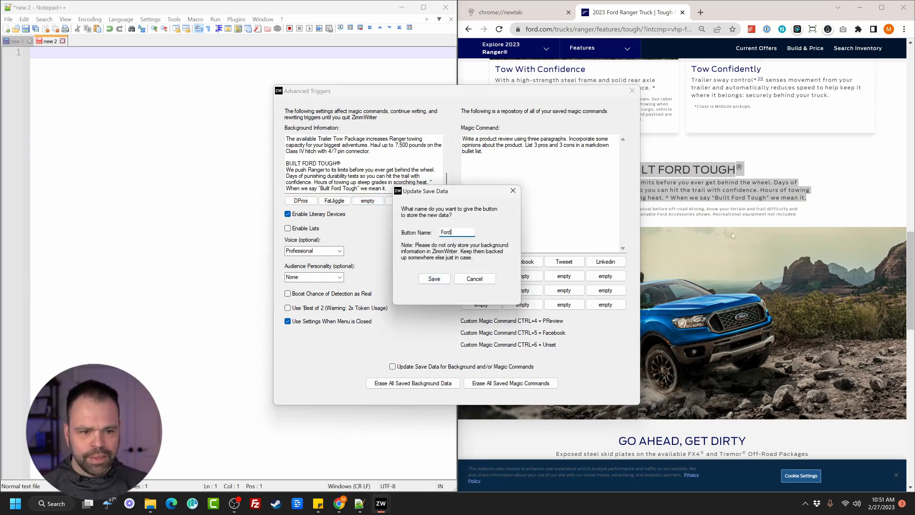
{"action": "scroll", "coordinate": [716, 236], "scroll_direction": "up", "scroll_amount": 15}
{"action": "type", "text": "23R"}
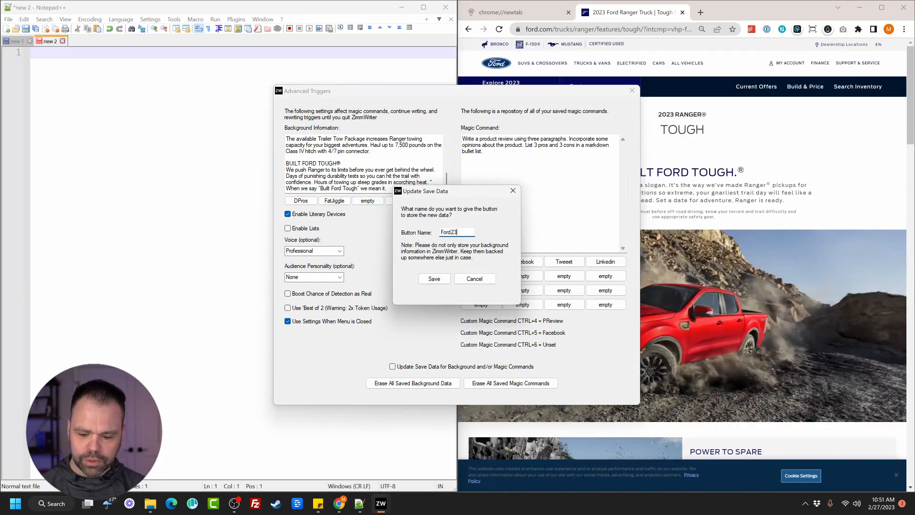
{"action": "key", "text": "Return"}
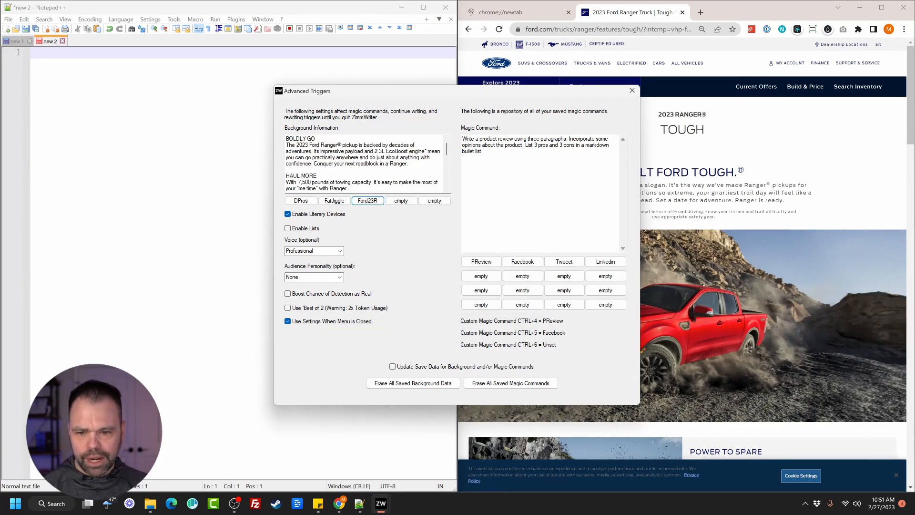
- Recall the saved FatJiggle and DPros backgrounds and return to the Ford23R one
{"action": "left_click", "coordinate": [334, 200]}
{"action": "left_click", "coordinate": [302, 202]}
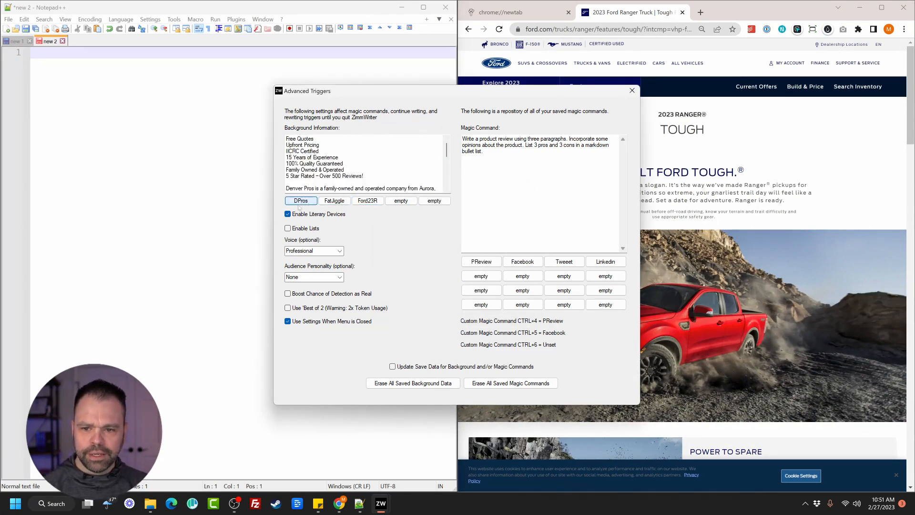
{"action": "left_click", "coordinate": [368, 201]}
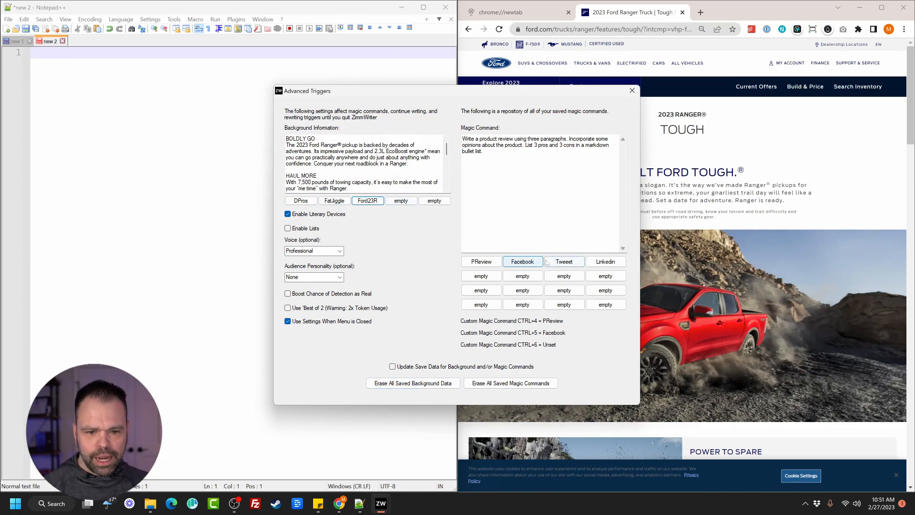
- Assign the saved Tweeet magic command to the CTRL+6 trigger and close Advanced Triggers
{"action": "left_click_drag", "start_coordinate": [509, 91], "coordinate": [724, 70]}
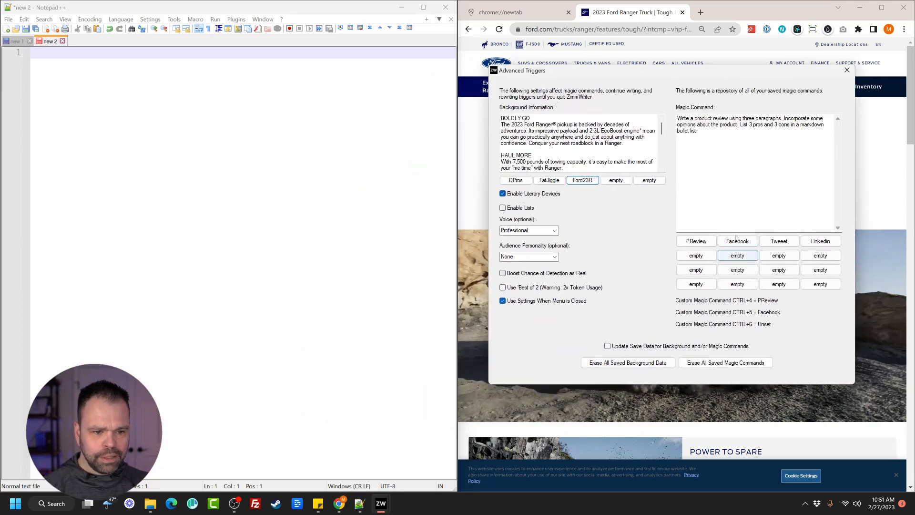
{"action": "left_click", "coordinate": [779, 242]}
{"action": "left_click", "coordinate": [778, 242]}
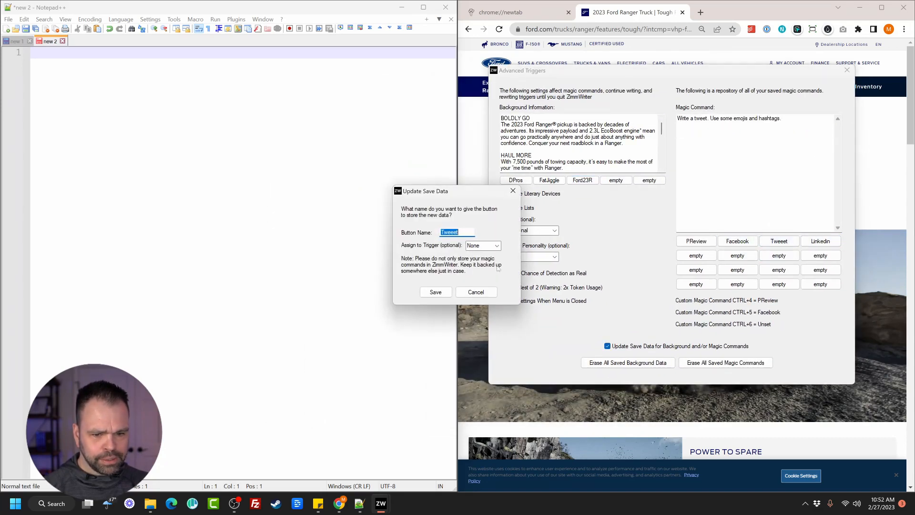
{"action": "left_click", "coordinate": [495, 245]}
{"action": "left_click", "coordinate": [481, 274]}
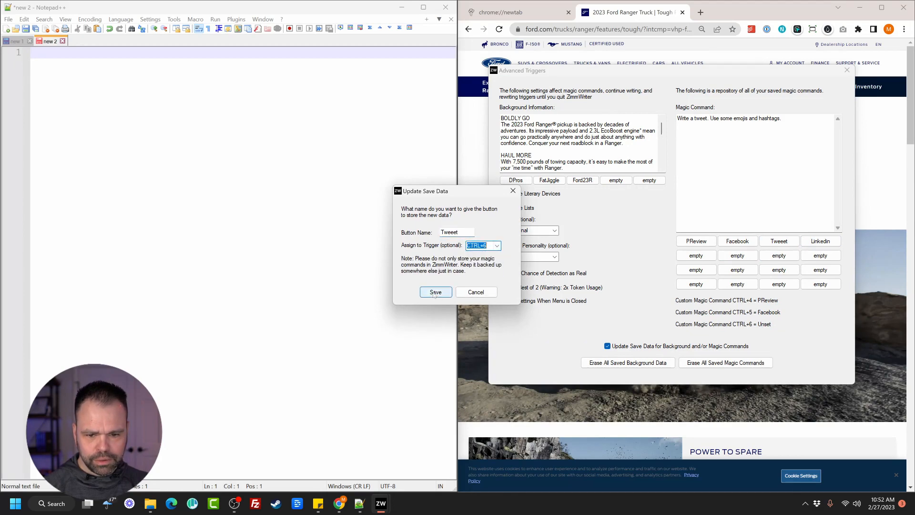
{"action": "left_click", "coordinate": [435, 291]}
{"action": "left_click", "coordinate": [847, 70]}
- Enter the line "2023 Ford Ranger." in new 2 and highlight it
{"action": "left_click", "coordinate": [286, 138]}
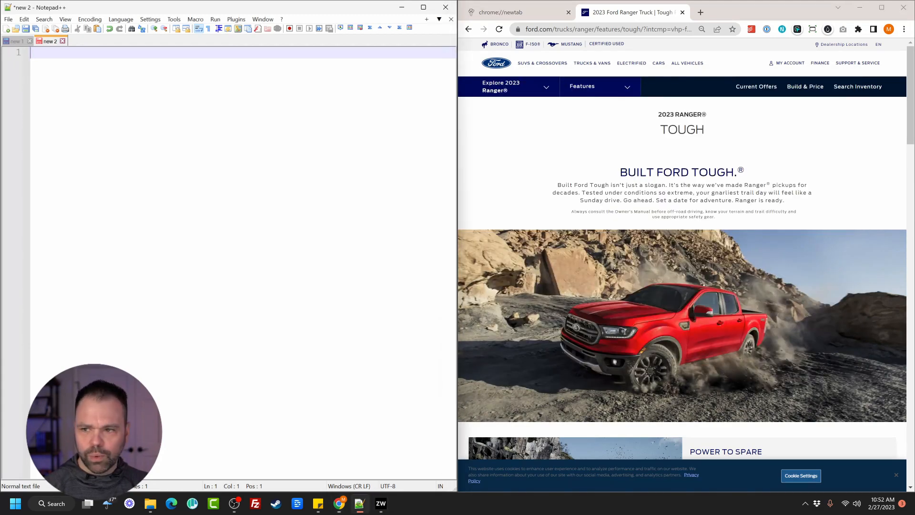
{"action": "type", "text": "2023 "}
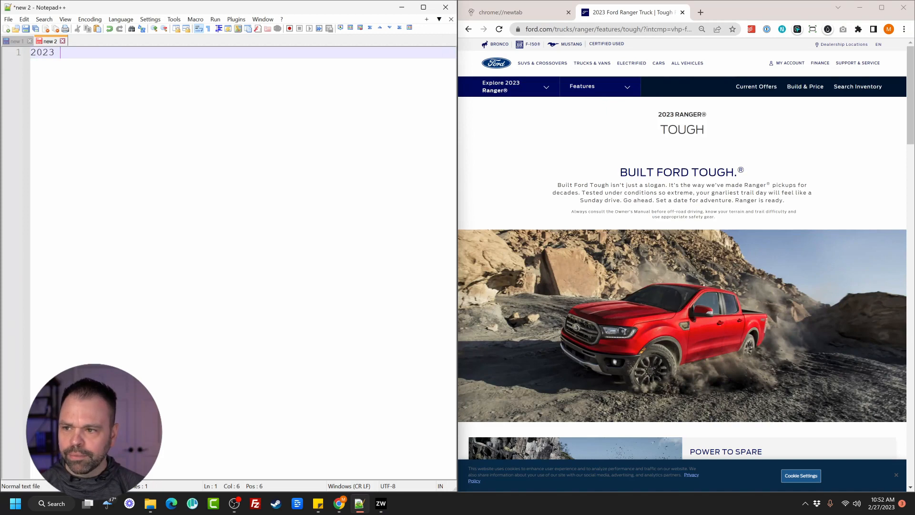
{"action": "type", "text": "Ford Ranger."}
{"action": "key", "text": "shift+Home"}
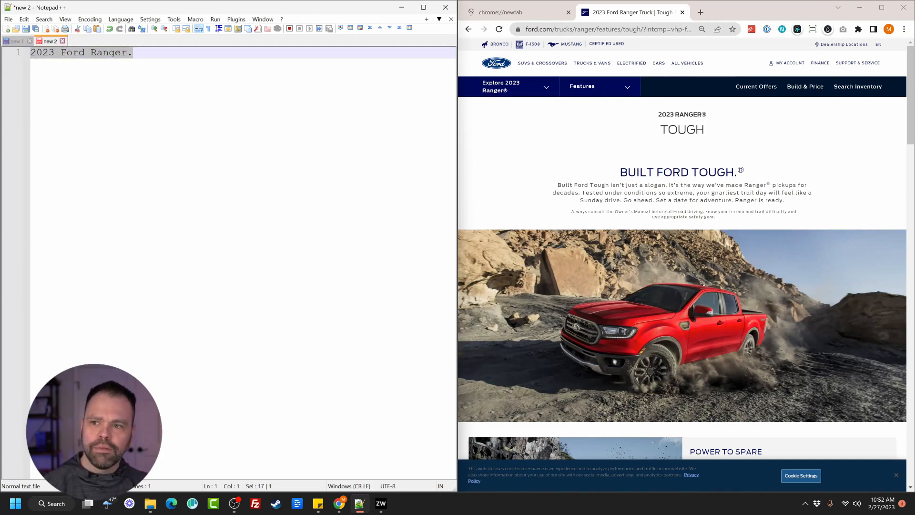
- Set the voice to Personal and the audience personality to Outlaw, and generate a PReview product review from the highlighted Ranger line
{"action": "mouse_move", "coordinate": [384, 505]}
{"action": "left_click", "coordinate": [413, 441]}
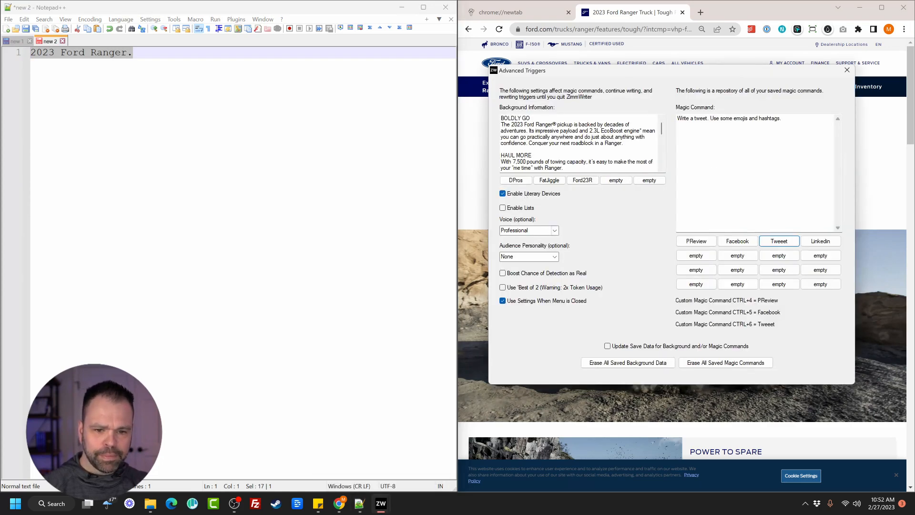
{"action": "left_click", "coordinate": [554, 231]}
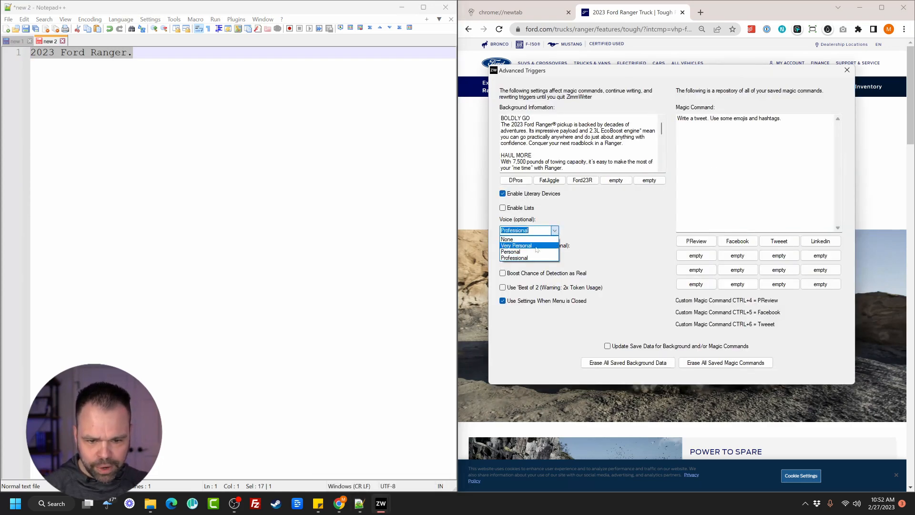
{"action": "left_click", "coordinate": [533, 252]}
{"action": "left_click", "coordinate": [555, 256]}
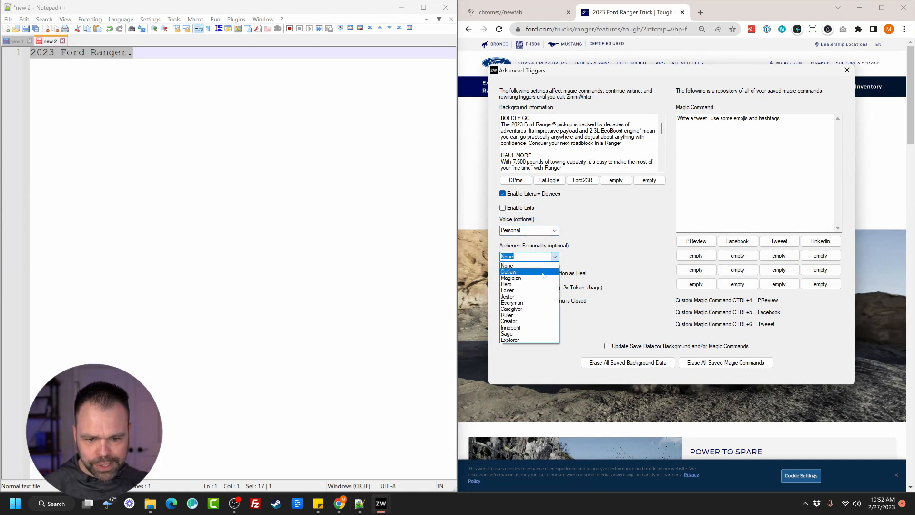
{"action": "left_click", "coordinate": [543, 272]}
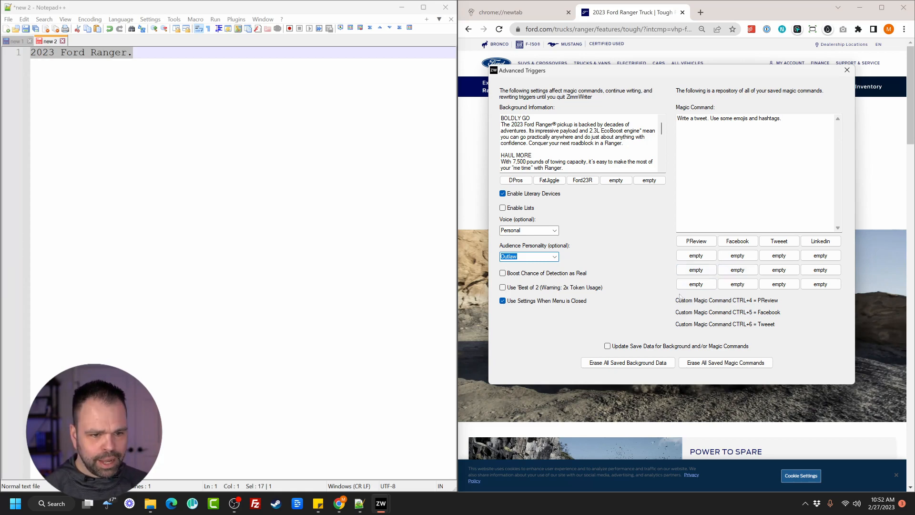
{"action": "left_click", "coordinate": [848, 70]}
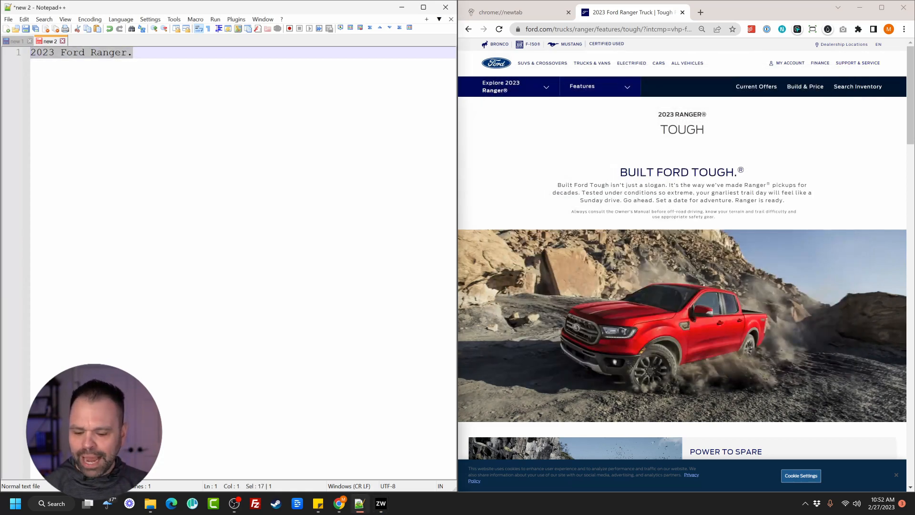
{"action": "key", "text": "ctrl+alt+z"}
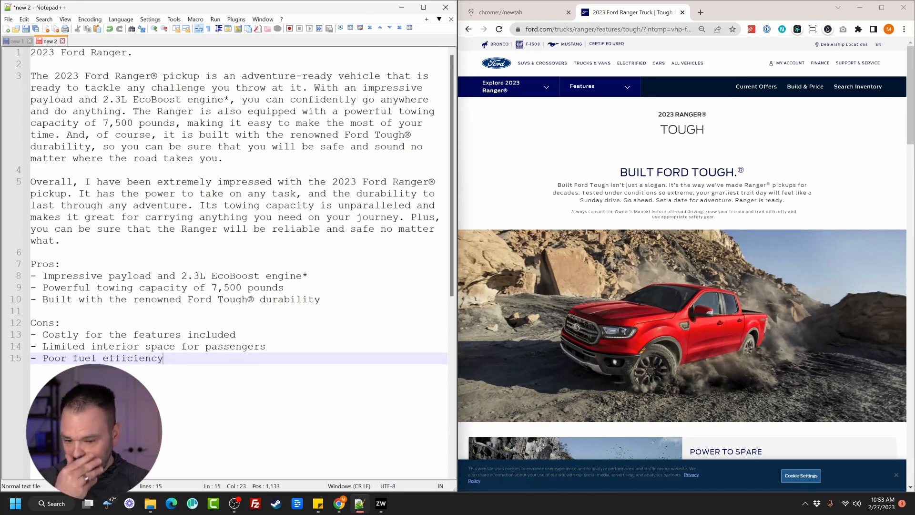
- Reopen Advanced Triggers to check the Ranger background information and the saved Facebook magic command
{"action": "mouse_move", "coordinate": [380, 503]}
{"action": "left_click", "coordinate": [388, 480]}
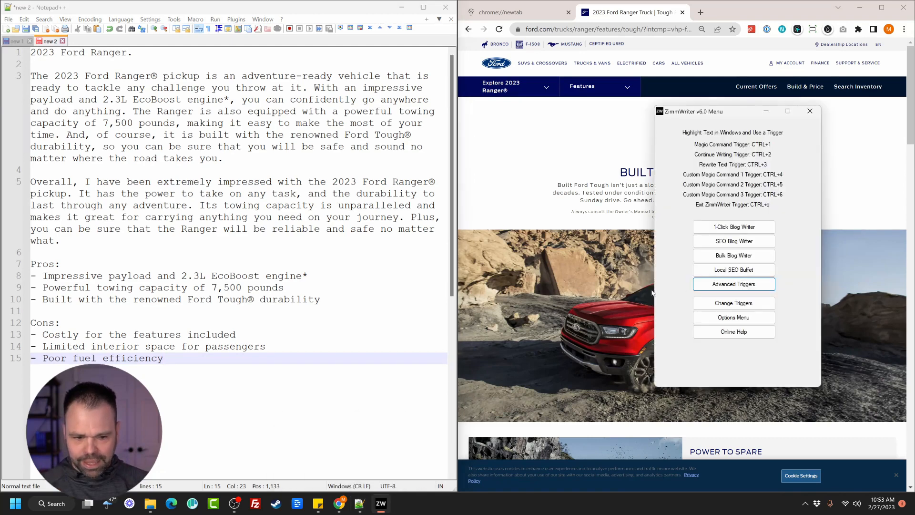
{"action": "left_click", "coordinate": [706, 284]}
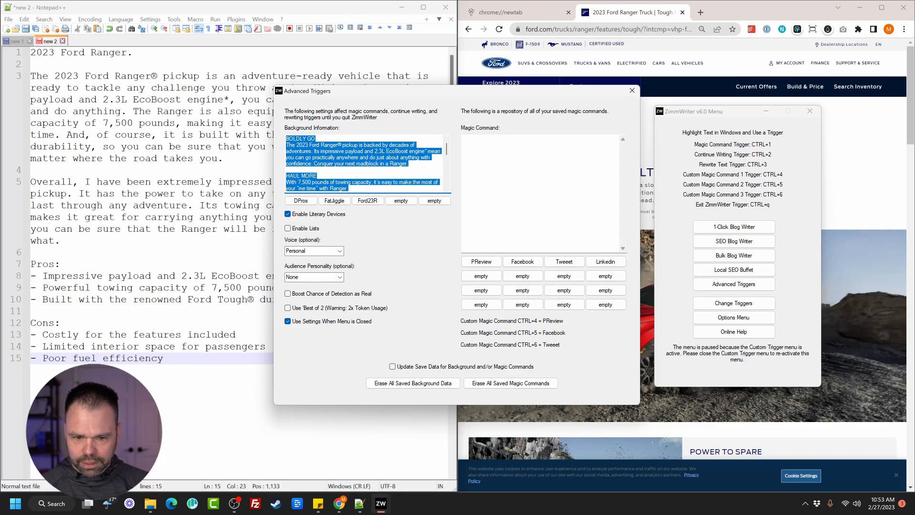
{"action": "scroll", "coordinate": [364, 164], "scroll_direction": "down", "scroll_amount": 5}
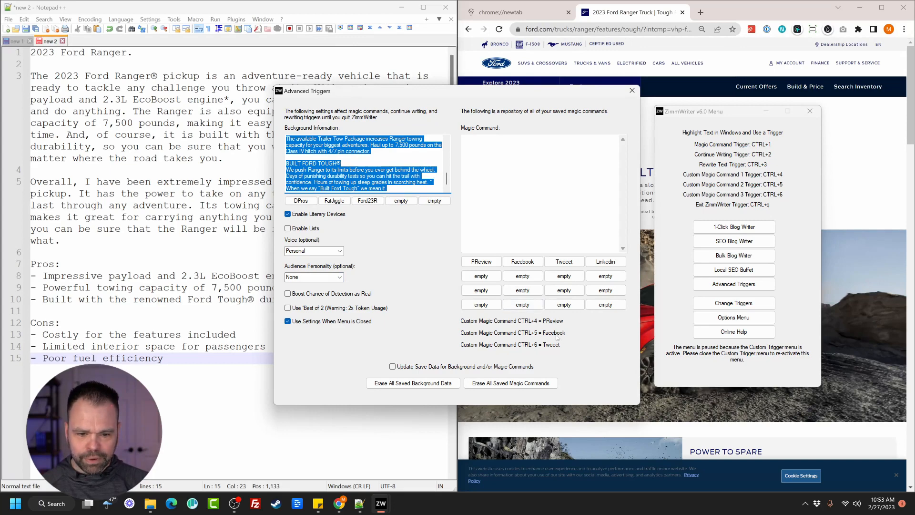
{"action": "left_click", "coordinate": [531, 264]}
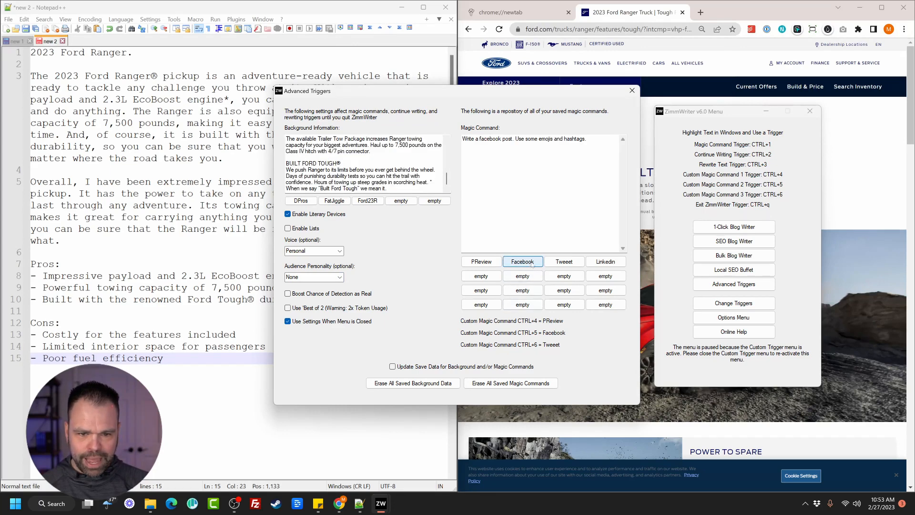
{"action": "left_click_drag", "start_coordinate": [523, 91], "coordinate": [715, 79]}
{"action": "left_click", "coordinate": [825, 78]}
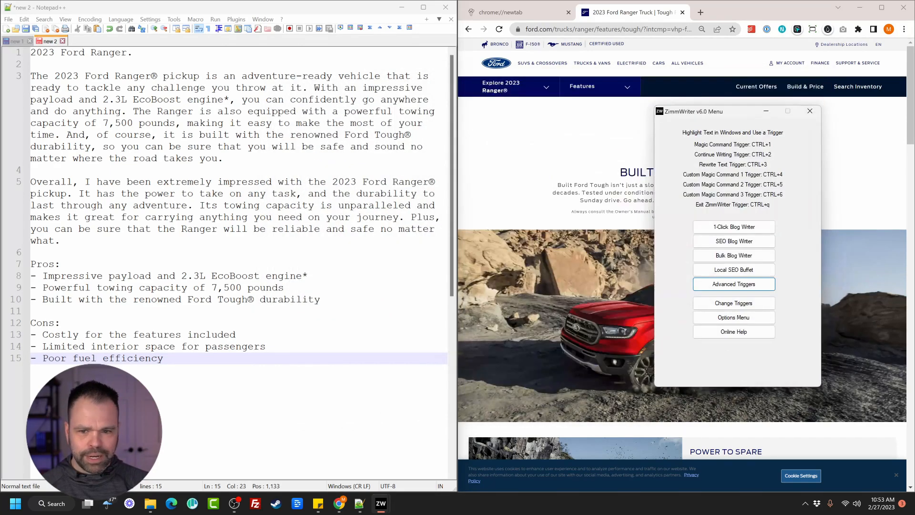
- Clear the review below "2023 Ford Ranger." in new 2 and generate a Facebook post from that line
{"action": "left_click_drag", "start_coordinate": [137, 53], "coordinate": [3, 50]}
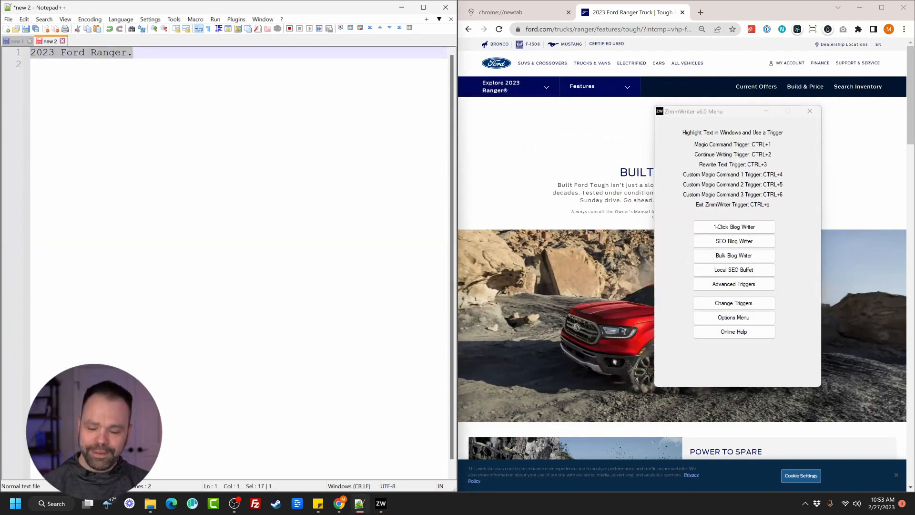
{"action": "key", "text": "ctrl+1"}
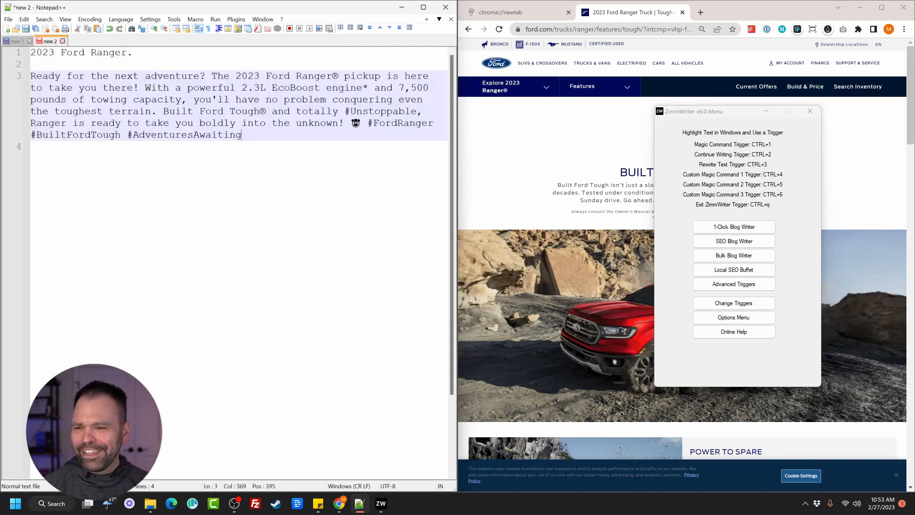
- Generate three tweets from the "2023 Ford Ranger." line using the Tweeet magic command
{"action": "left_click_drag", "start_coordinate": [135, 53], "coordinate": [30, 53]}
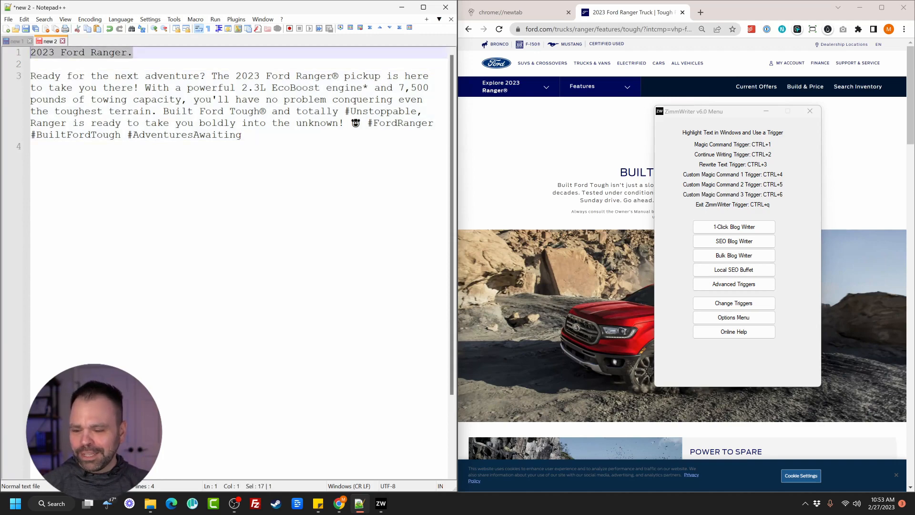
{"action": "key", "text": "ctrl+4"}
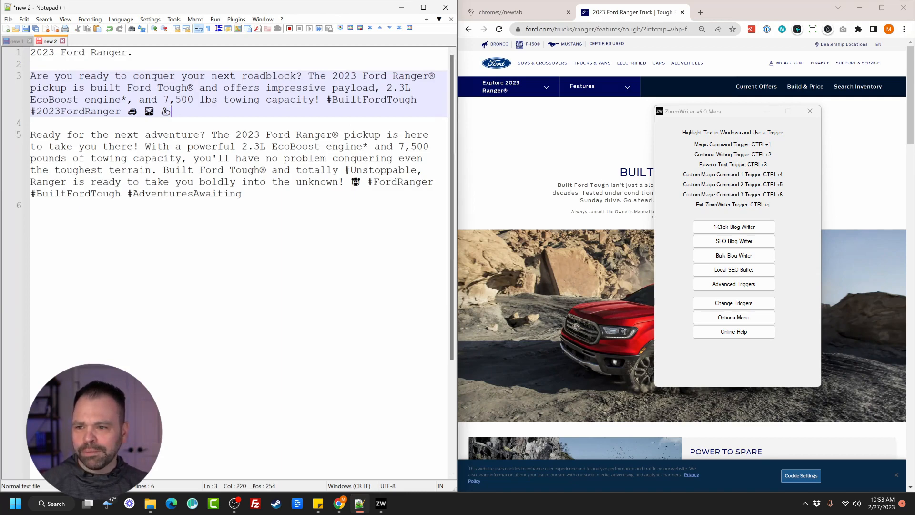
{"action": "left_click_drag", "start_coordinate": [134, 52], "coordinate": [31, 52]}
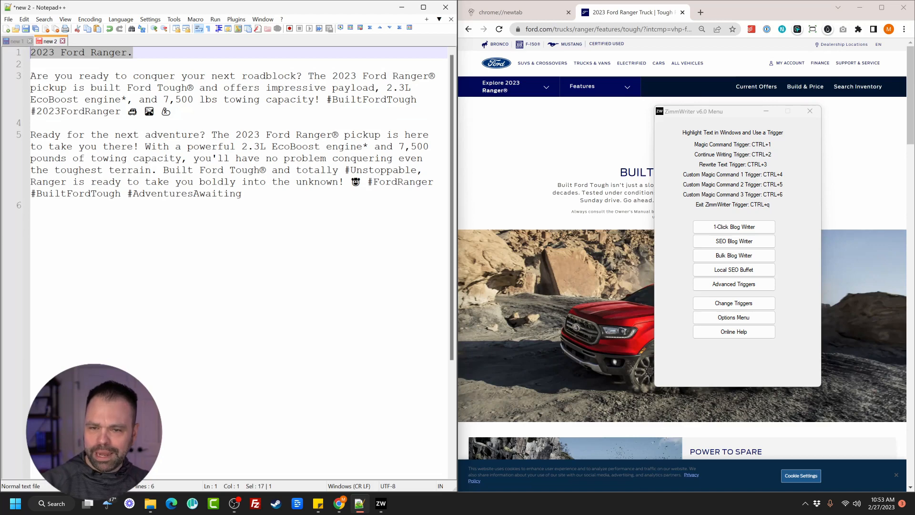
{"action": "key", "text": "ctrl+1"}
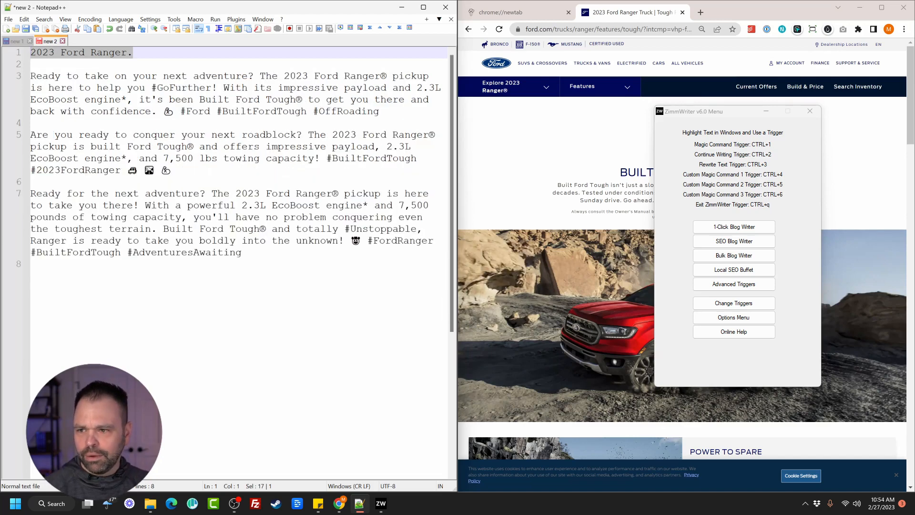
{"action": "key", "text": "ctrl+1"}
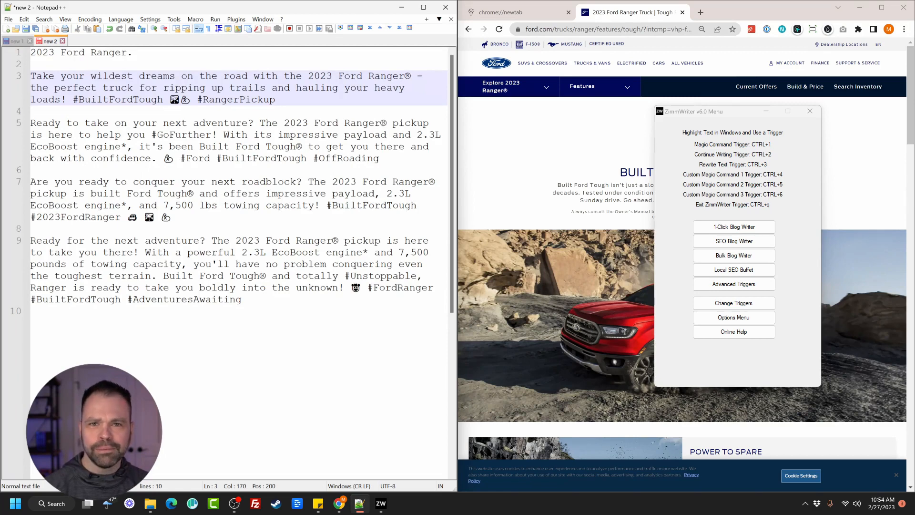
- Open the Microsoft Xbox Series X link from new 1 in the browser
{"action": "left_click", "coordinate": [15, 41]}
{"action": "left_click_drag", "start_coordinate": [145, 158], "coordinate": [30, 148]}
{"action": "key", "text": "ctrl+c"}
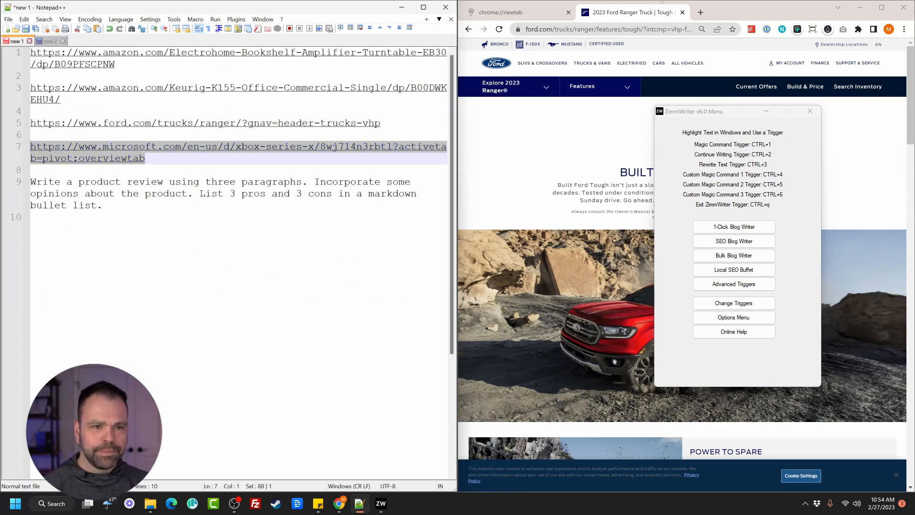
{"action": "triple_click", "coordinate": [629, 29]}
{"action": "key", "text": "ctrl+v"}
{"action": "key", "text": "Return"}
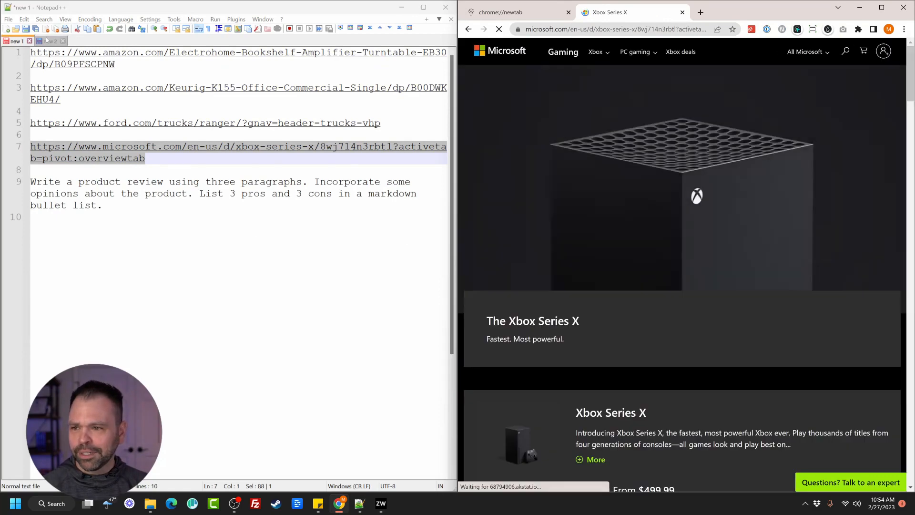
- Delete all the Ranger text from new 2
{"action": "left_click", "coordinate": [50, 42]}
{"action": "key", "text": "ctrl+a"}
{"action": "key", "text": "Delete"}
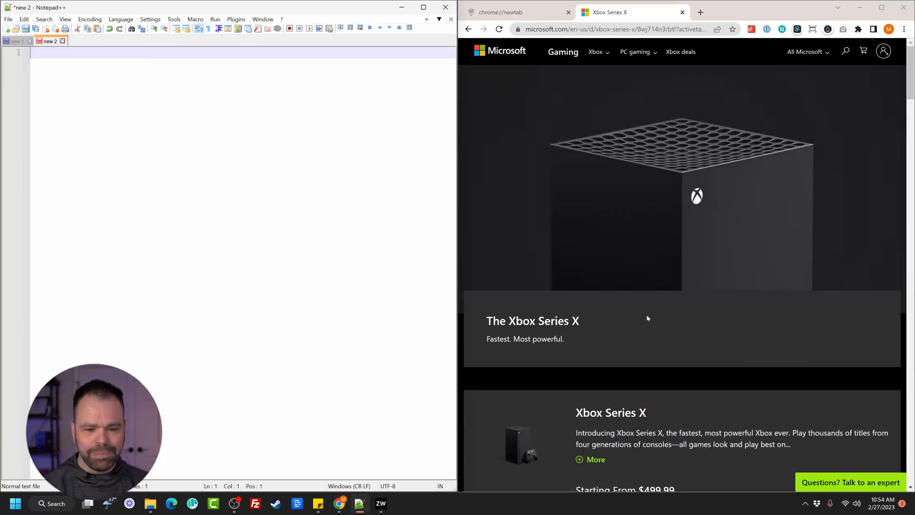
- Copy the spec highlights under Power your dreams, from 12 Teraflops to 1 TB Custom SSD, from the Xbox page into new 2
{"action": "scroll", "coordinate": [670, 349], "scroll_direction": "down", "scroll_amount": 7}
{"action": "scroll", "coordinate": [662, 353], "scroll_direction": "down", "scroll_amount": 8}
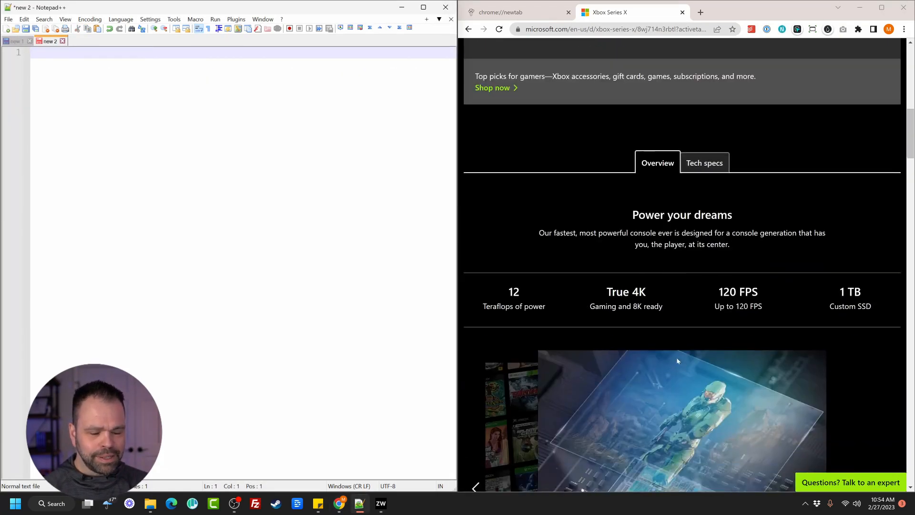
{"action": "scroll", "coordinate": [655, 357], "scroll_direction": "up", "scroll_amount": 5}
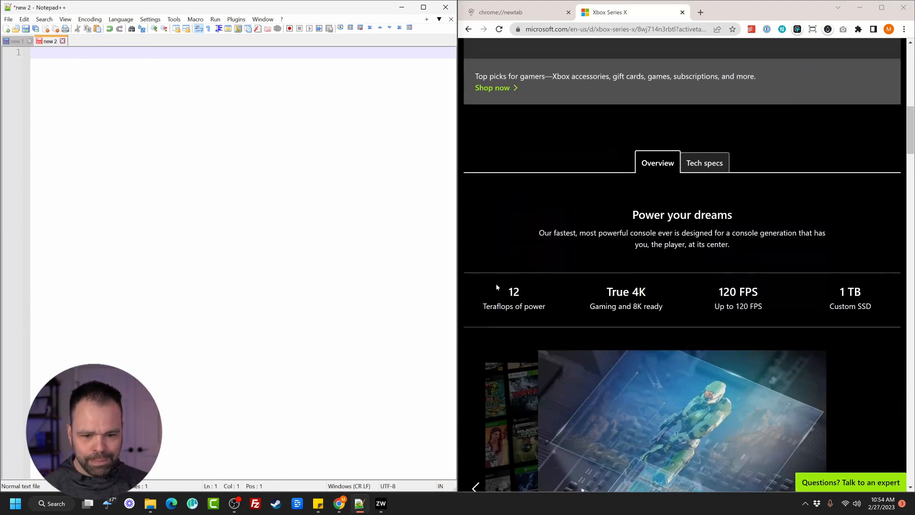
{"action": "left_click_drag", "start_coordinate": [496, 287], "coordinate": [874, 311]}
{"action": "key", "text": "ctrl+c"}
{"action": "key", "text": "alt+Tab"}
{"action": "key", "text": "ctrl+v"}
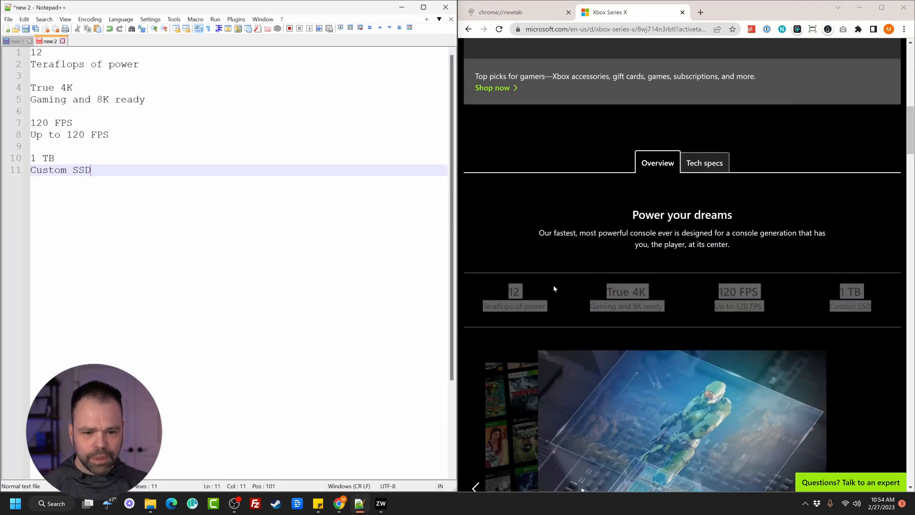
- Copy the Xbox tech specs from Processor through Ports & Connectivity and add them below the Custom SSD line in new 2
{"action": "scroll", "coordinate": [728, 327], "scroll_direction": "down", "scroll_amount": 6}
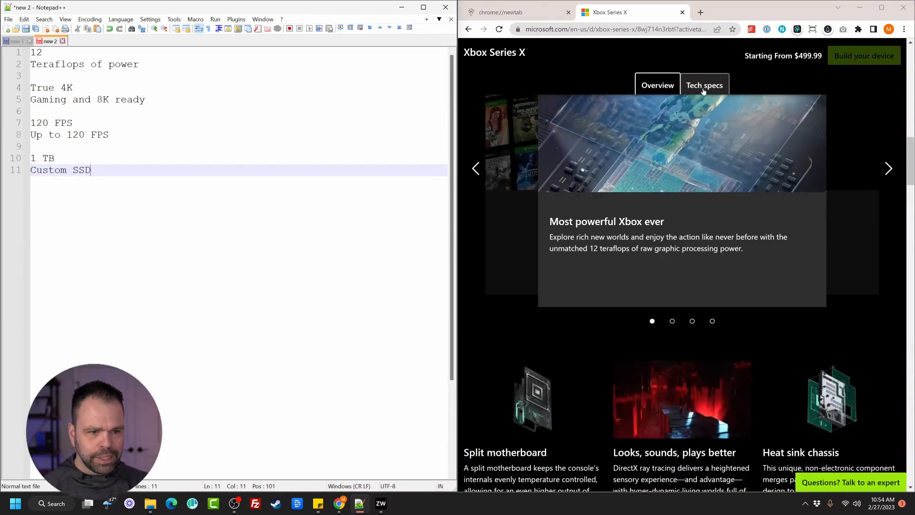
{"action": "left_click", "coordinate": [704, 89]}
{"action": "left_click_drag", "start_coordinate": [469, 155], "coordinate": [660, 342]}
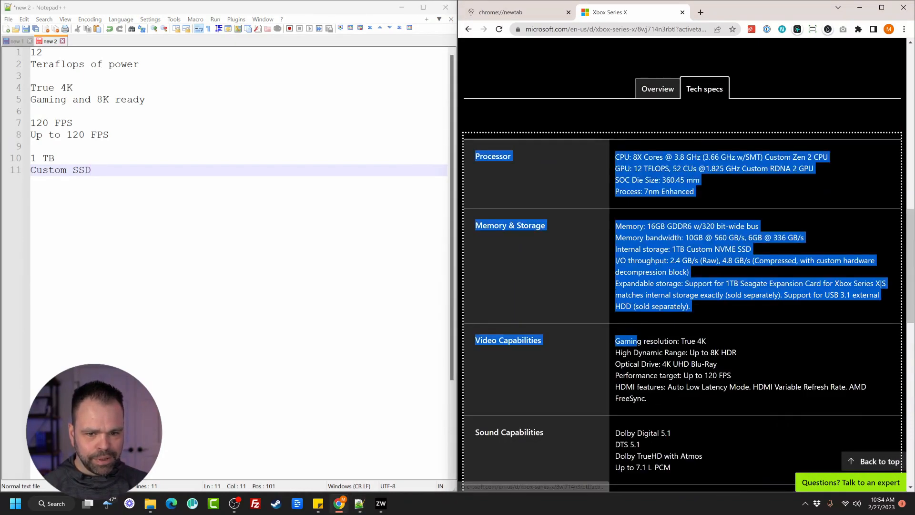
{"action": "scroll", "coordinate": [681, 345], "scroll_direction": "down", "scroll_amount": 8}
{"action": "left_click_drag", "start_coordinate": [706, 242], "coordinate": [685, 208]}
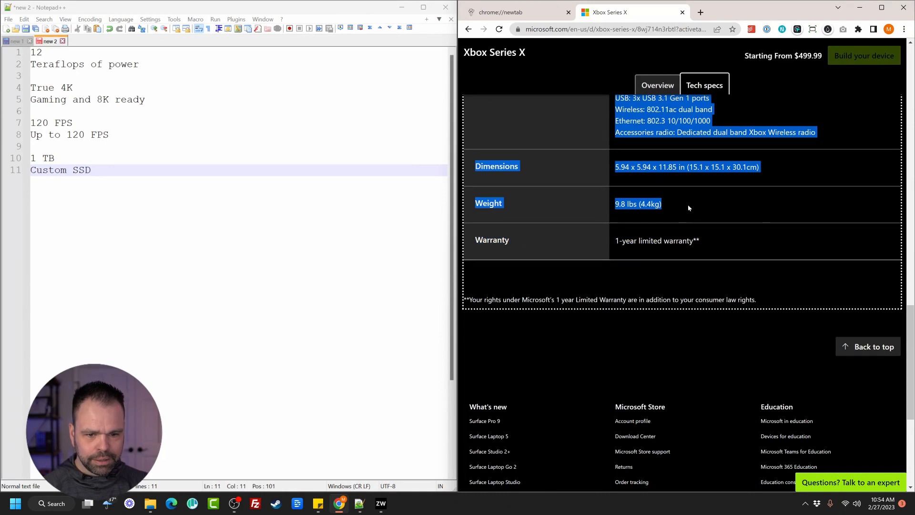
{"action": "scroll", "coordinate": [787, 258], "scroll_direction": "up", "scroll_amount": 2}
{"action": "left_click_drag", "start_coordinate": [821, 244], "coordinate": [834, 228]}
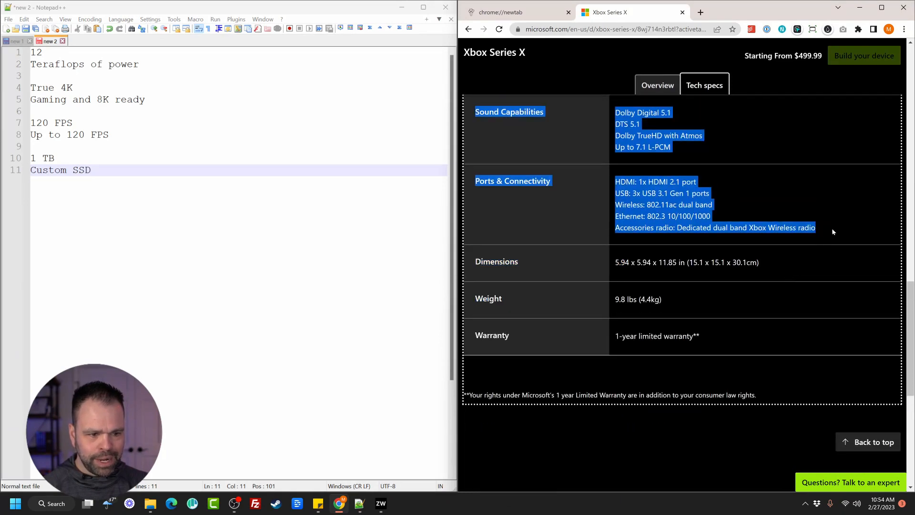
{"action": "key", "text": "alt+Tab"}
{"action": "key", "text": "Return"}
{"action": "key", "text": "Return"}
{"action": "key", "text": "ctrl+v"}
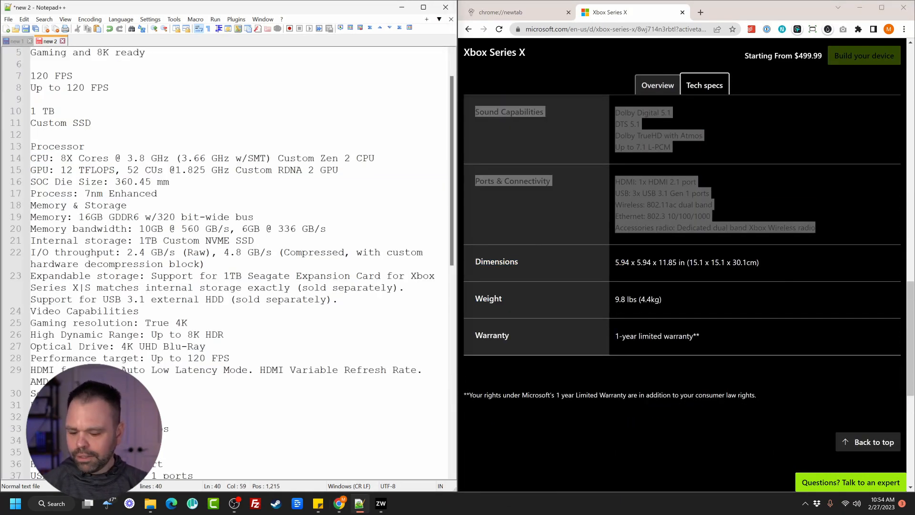
- Move all the Xbox specs from new 2 into the background information of ZimmWriter's Advanced Triggers, replacing its existing text
{"action": "key", "text": "ctrl+a"}
{"action": "key", "text": "Delete"}
{"action": "left_click", "coordinate": [381, 503]}
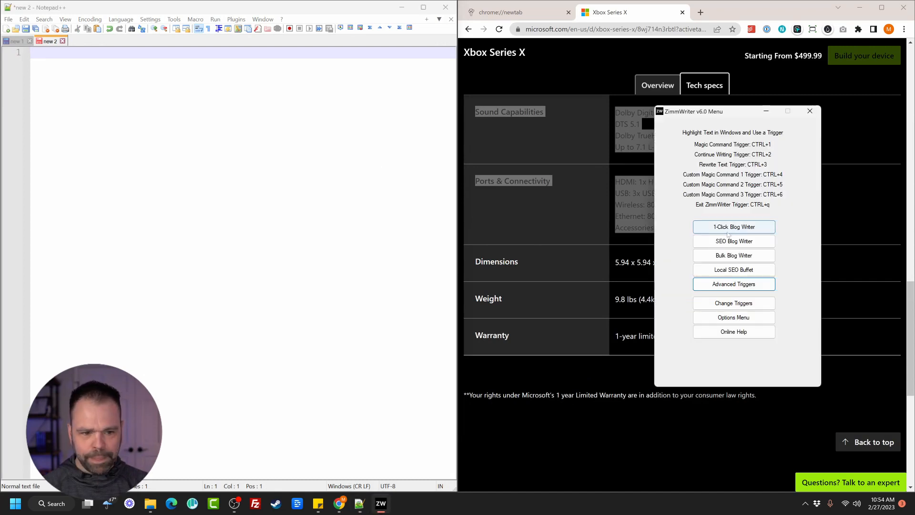
{"action": "left_click", "coordinate": [744, 284]}
{"action": "left_click", "coordinate": [398, 171]}
{"action": "key", "text": "ctrl+a"}
{"action": "key", "text": "ctrl+v"}
- Save the background information in the empty slot beside Ford23R as XboxX and close Advanced Triggers
{"action": "left_click", "coordinate": [401, 201]}
{"action": "type", "text": "Xbox"}
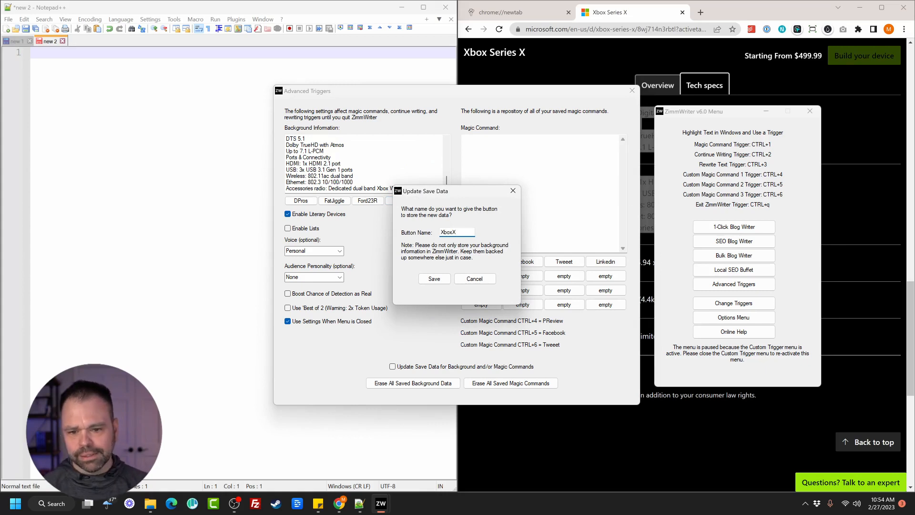
{"action": "left_click", "coordinate": [435, 278]}
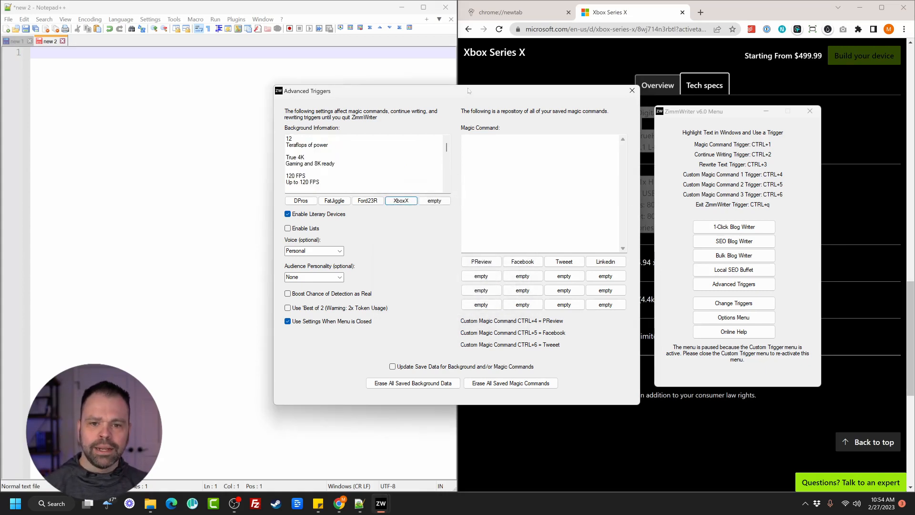
{"action": "left_click_drag", "start_coordinate": [469, 91], "coordinate": [670, 84]}
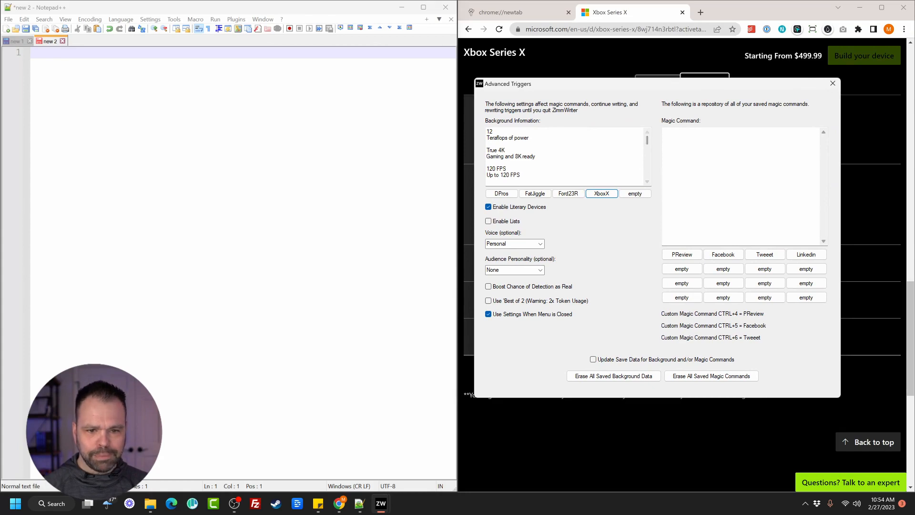
{"action": "left_click", "coordinate": [832, 84]}
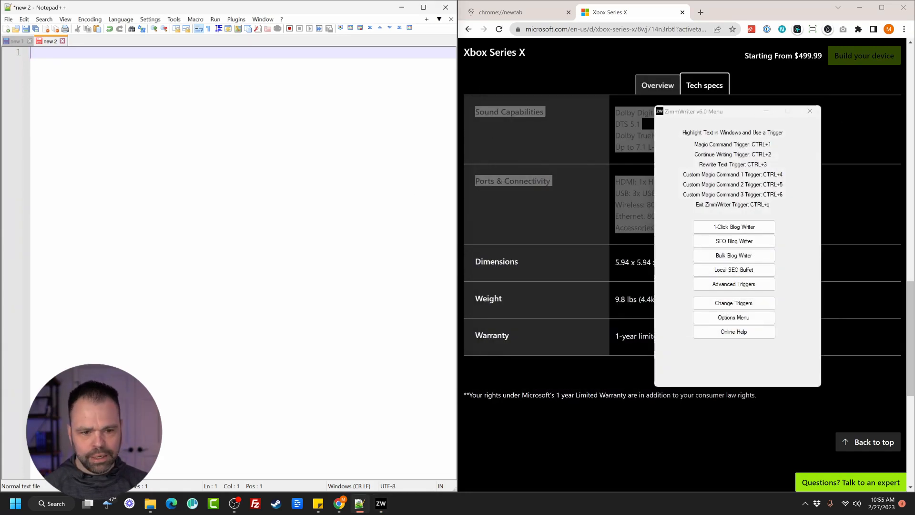
- Write "Convince my wife to let me buy an xbox series x." in new 2
{"action": "type", "text": "Convince my f"}
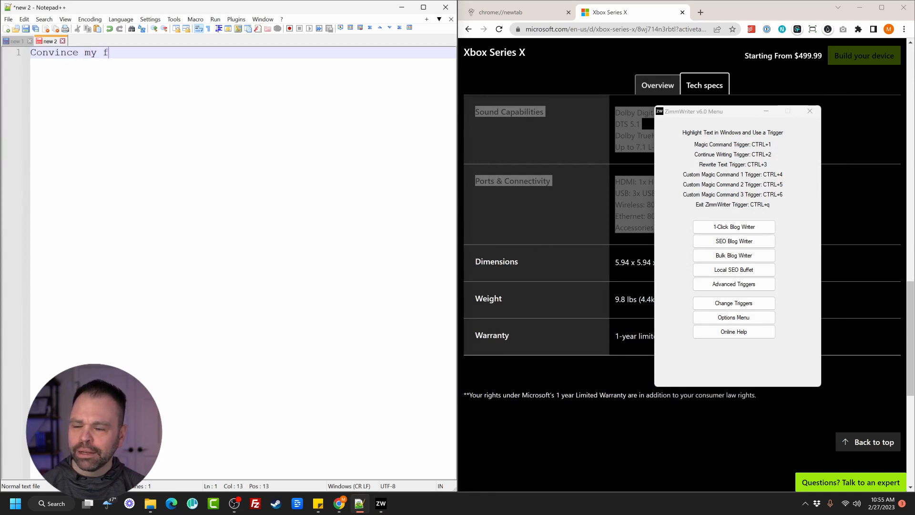
{"action": "key", "text": "BackSpace"}
{"action": "type", "text": "wife to let me "}
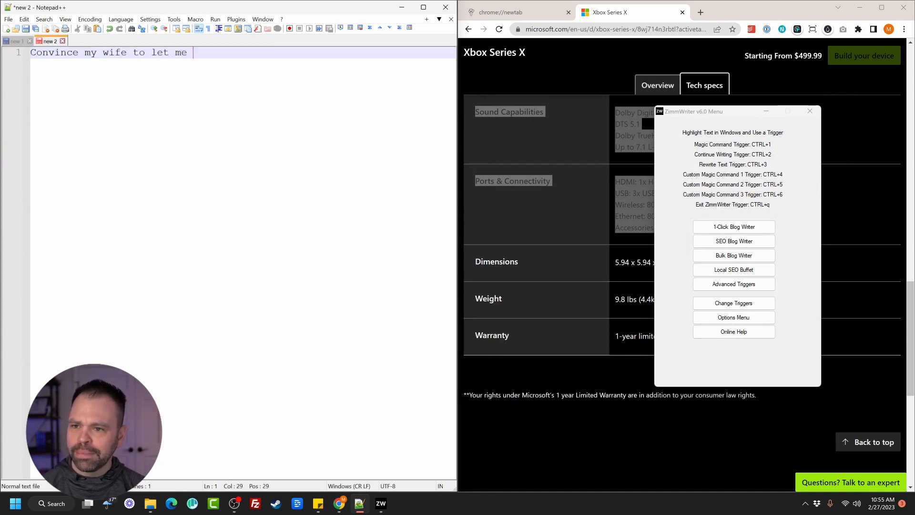
{"action": "type", "text": "buy an xobx"}
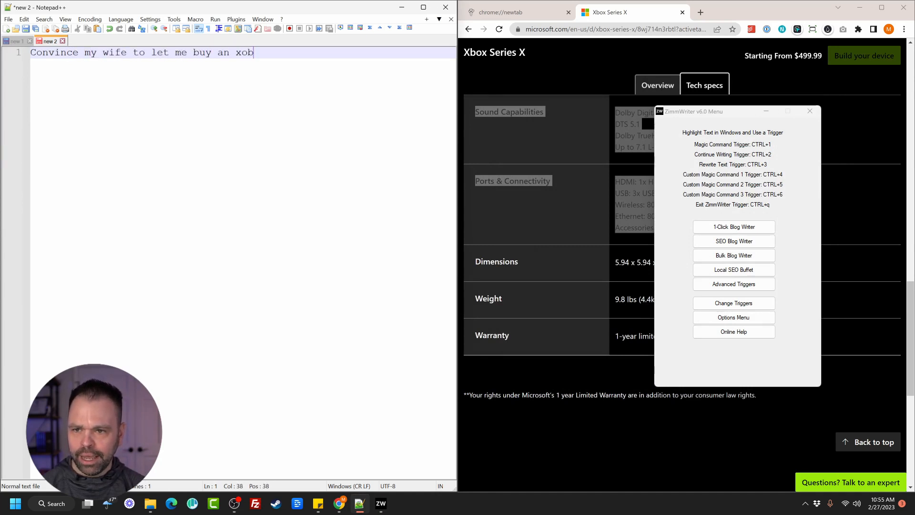
{"action": "key", "text": "BackSpace"}
{"action": "key", "text": "BackSpace"}
{"action": "key", "text": "BackSpace"}
{"action": "key", "text": "BackSpace"}
{"action": "type", "text": "box ser"}
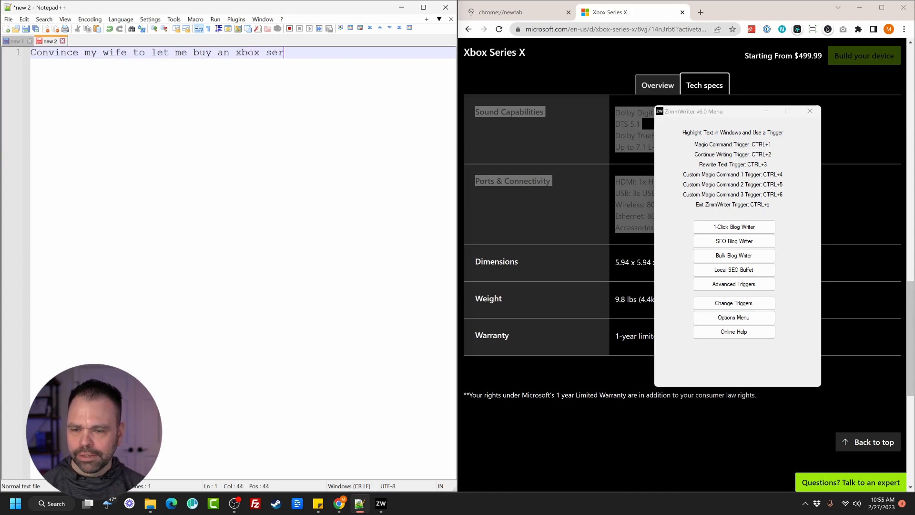
{"action": "type", "text": "ies x."}
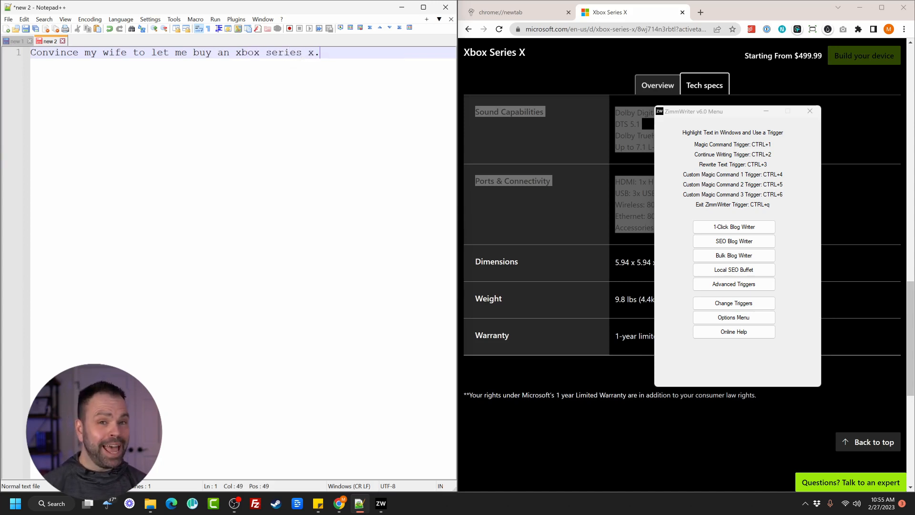
- Generate two social media posts from the "Convince my wife to let me buy an xbox series x." line using a magic command trigger
{"action": "key", "text": "shift+Home"}
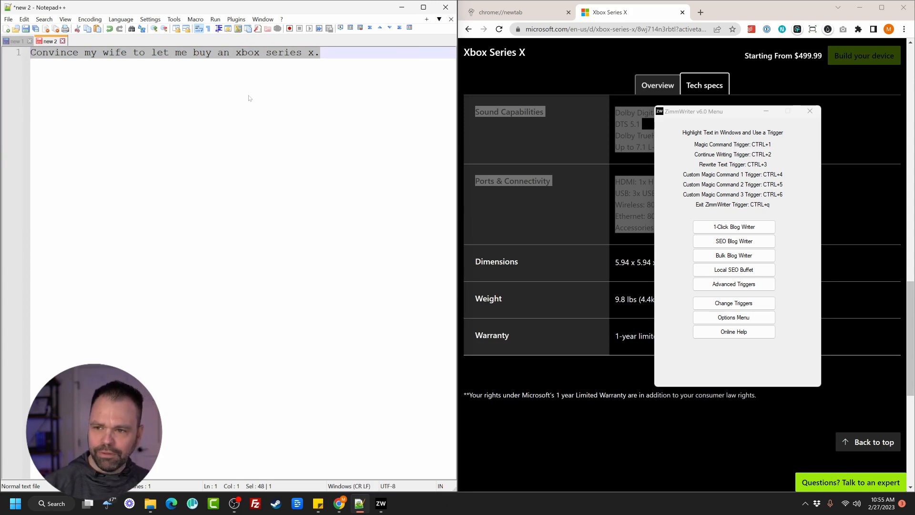
{"action": "key", "text": "ctrl+1"}
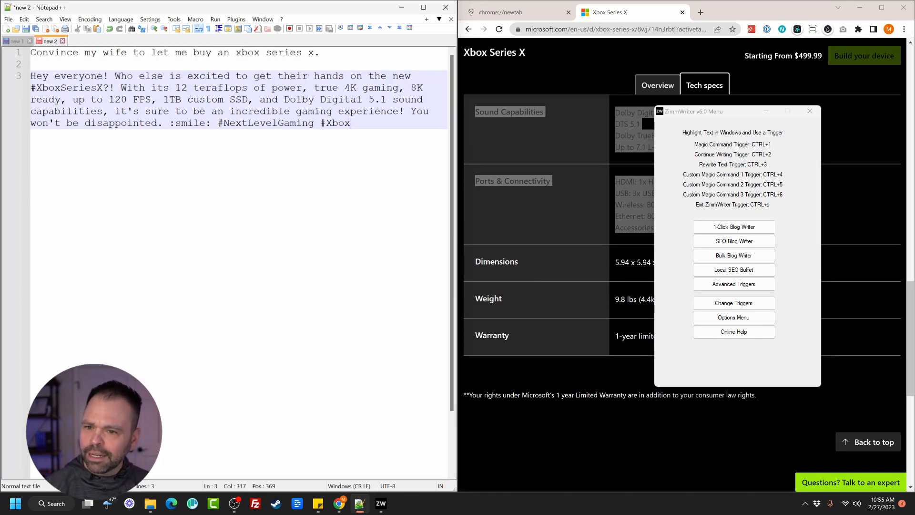
{"action": "left_click_drag", "start_coordinate": [321, 53], "coordinate": [31, 53]}
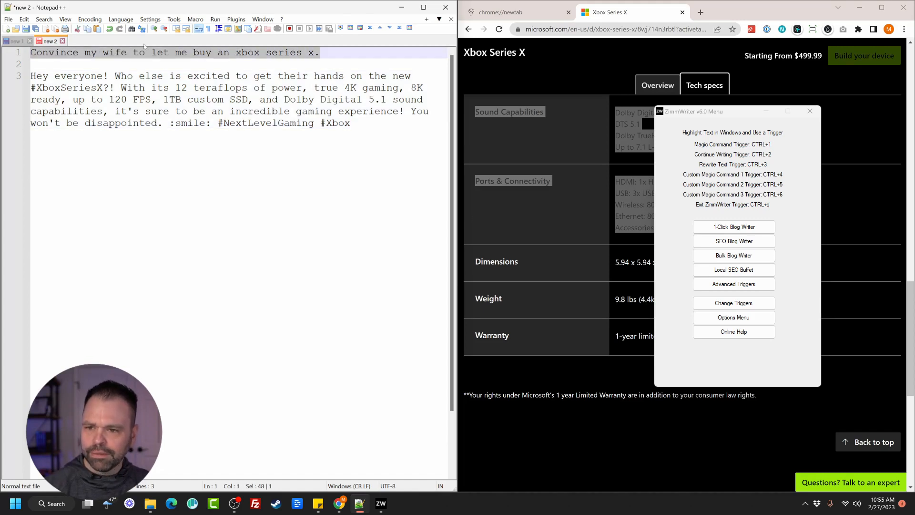
{"action": "key", "text": "ctrl+1"}
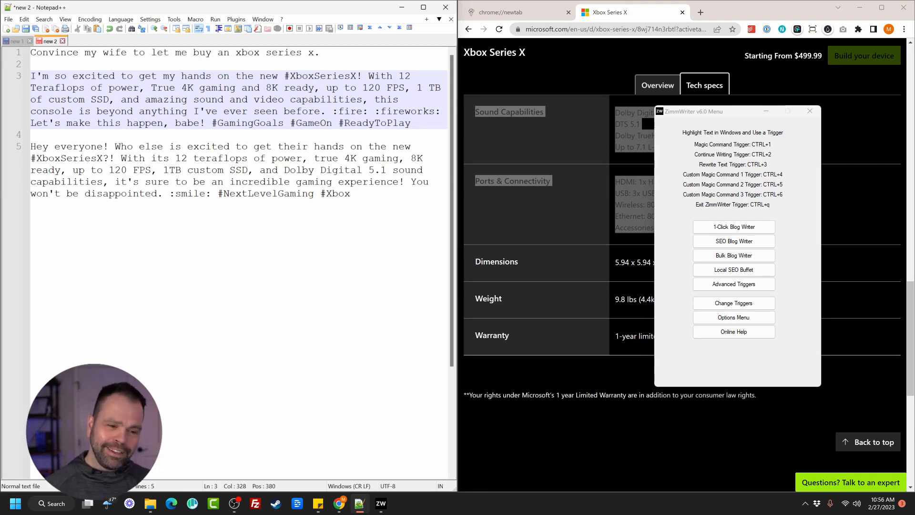
- Open the Xbox background information for editing in Advanced Triggers
{"action": "left_click", "coordinate": [734, 284]}
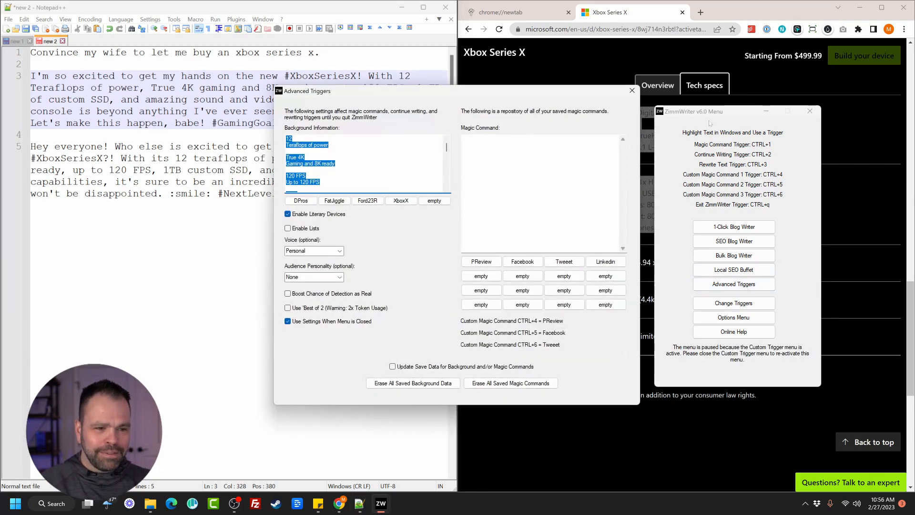
{"action": "left_click", "coordinate": [373, 162]}
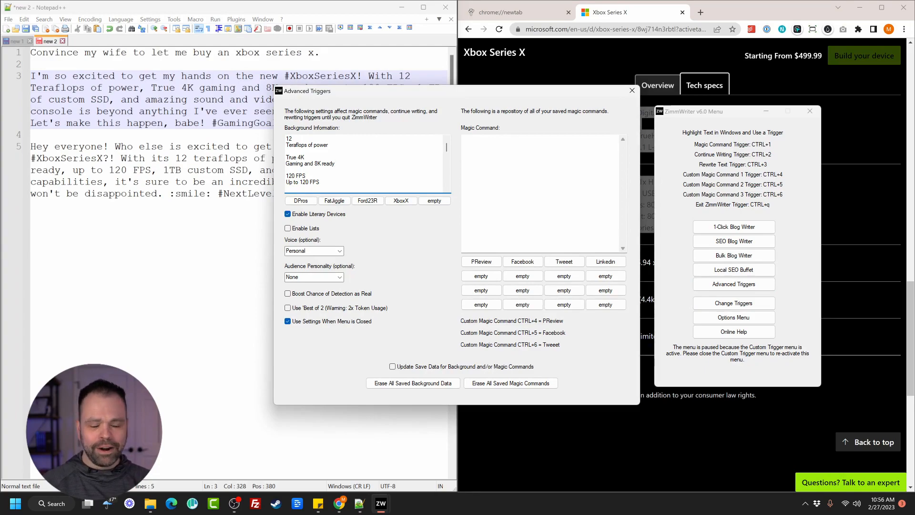